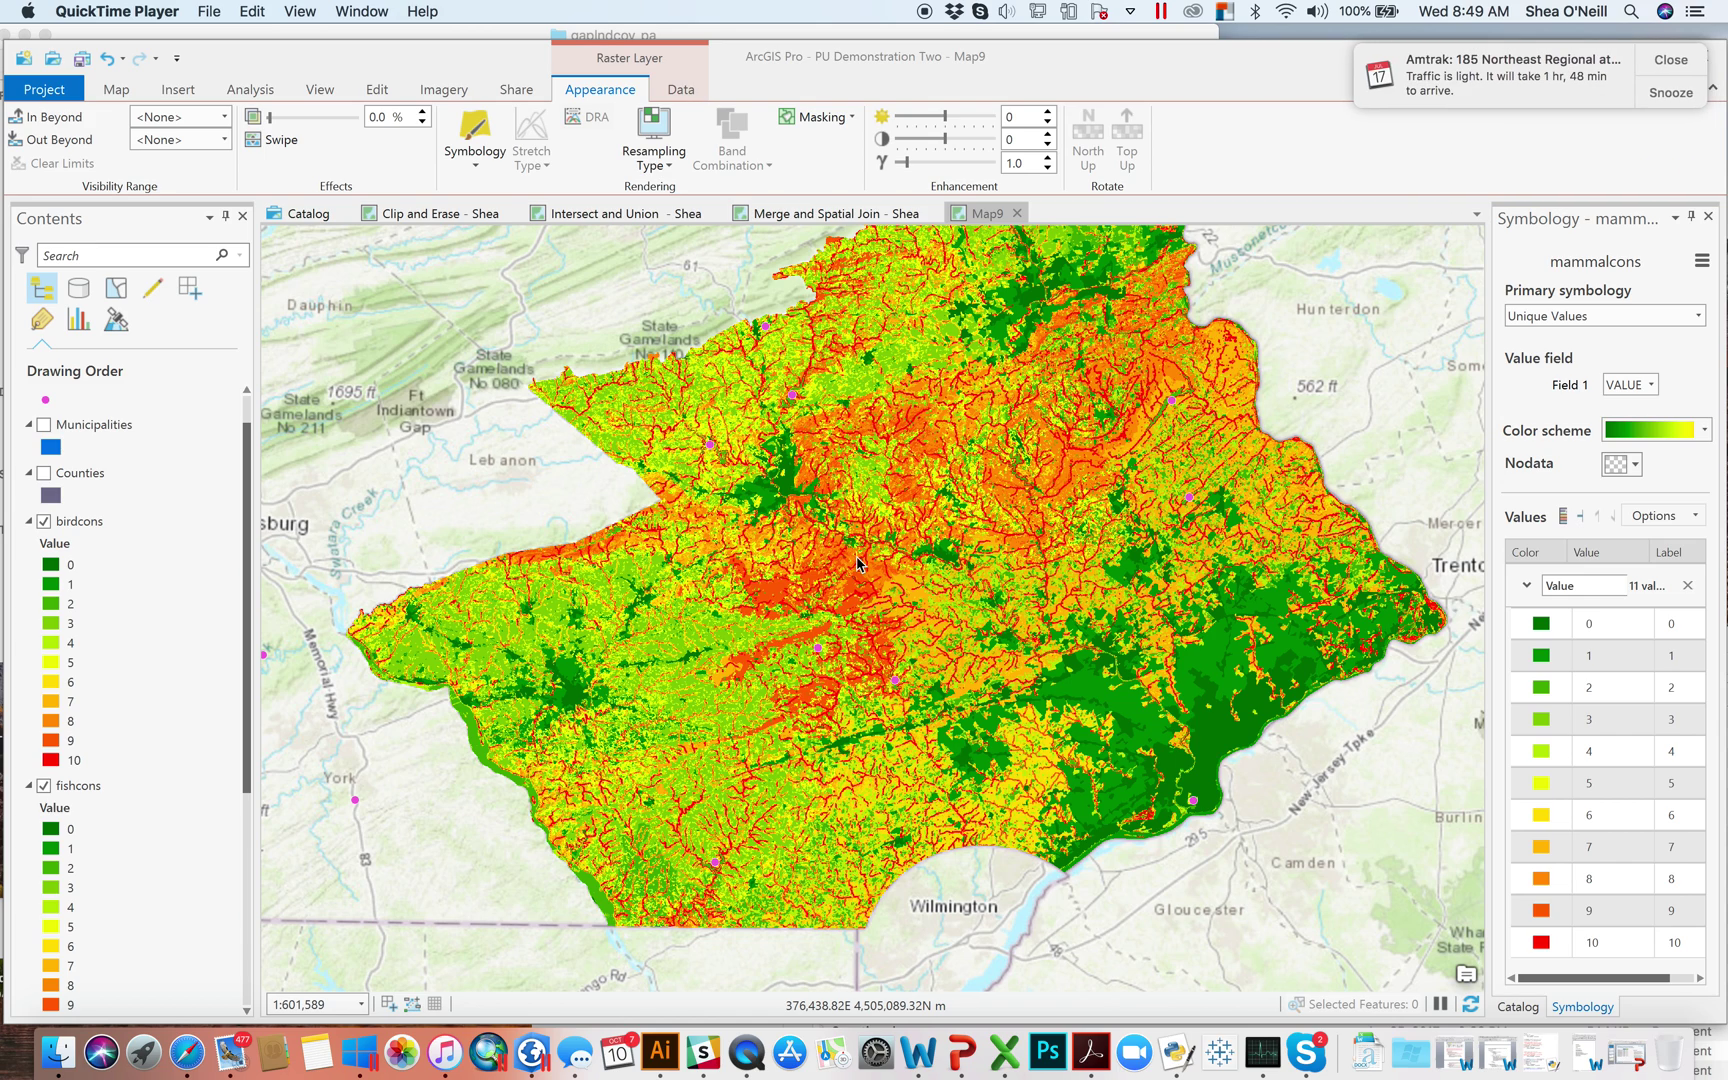
pyautogui.click(1671, 61)
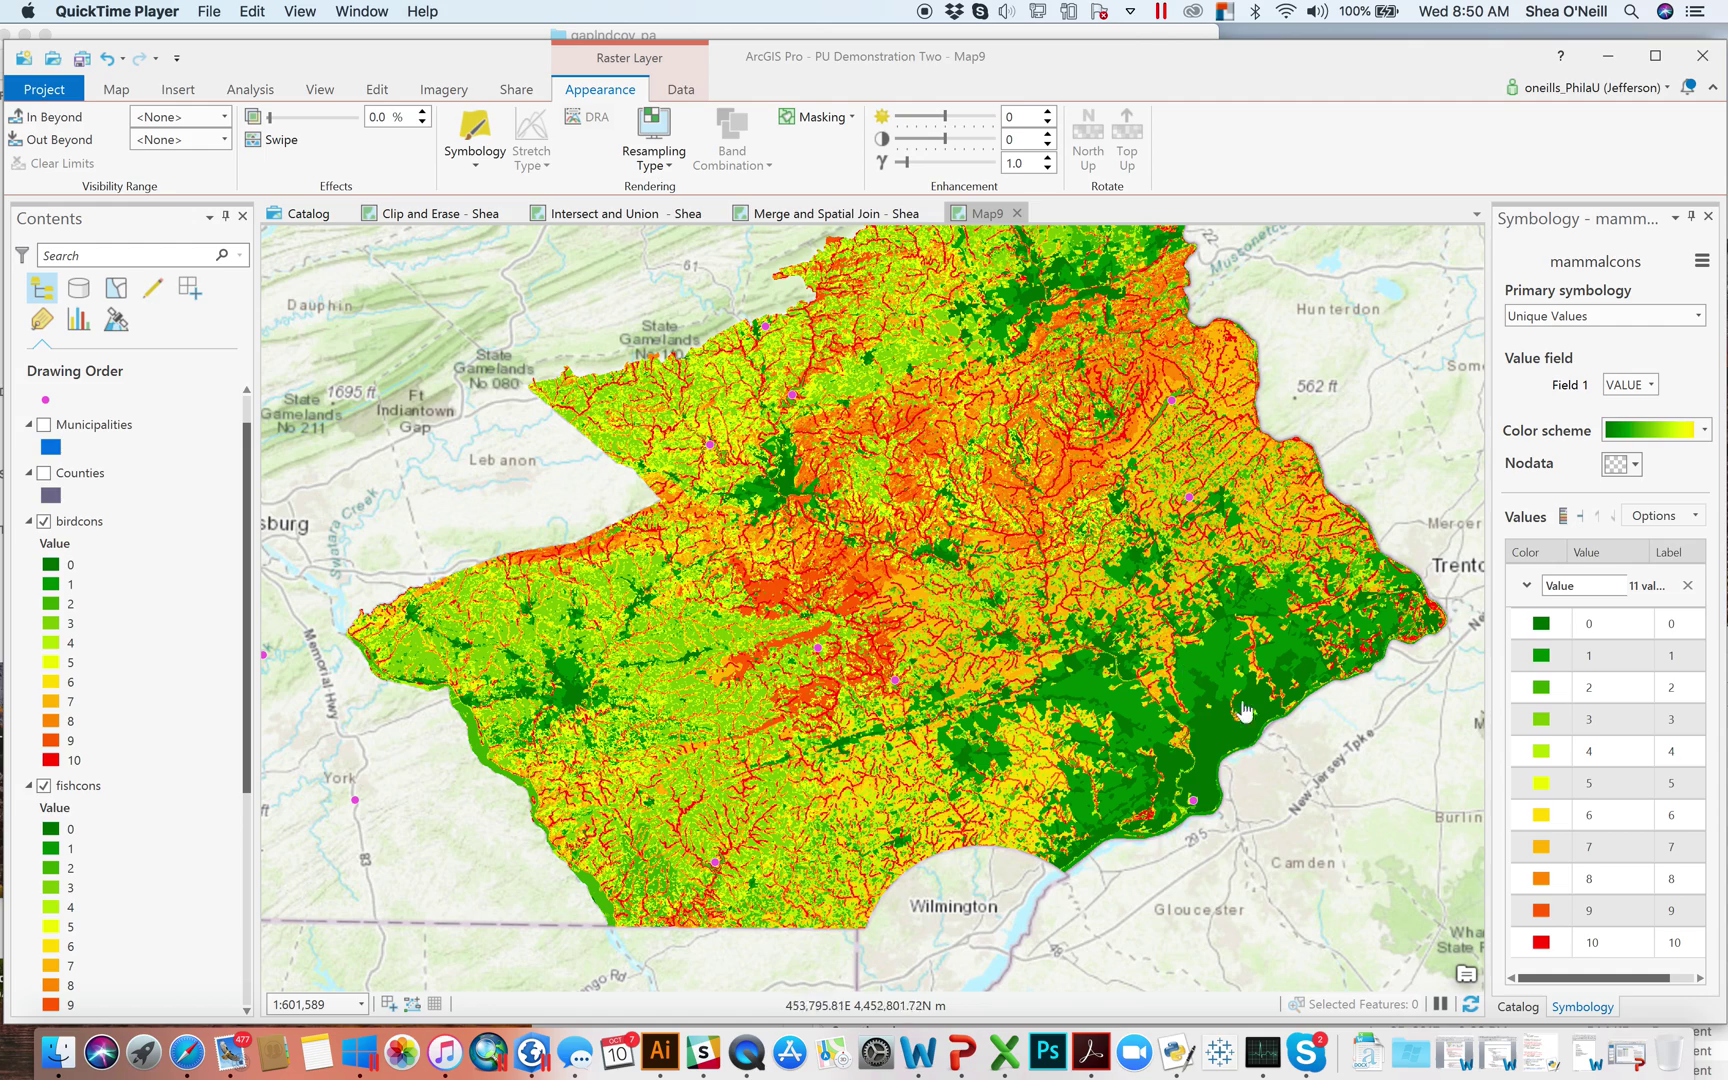
pyautogui.click(455, 428)
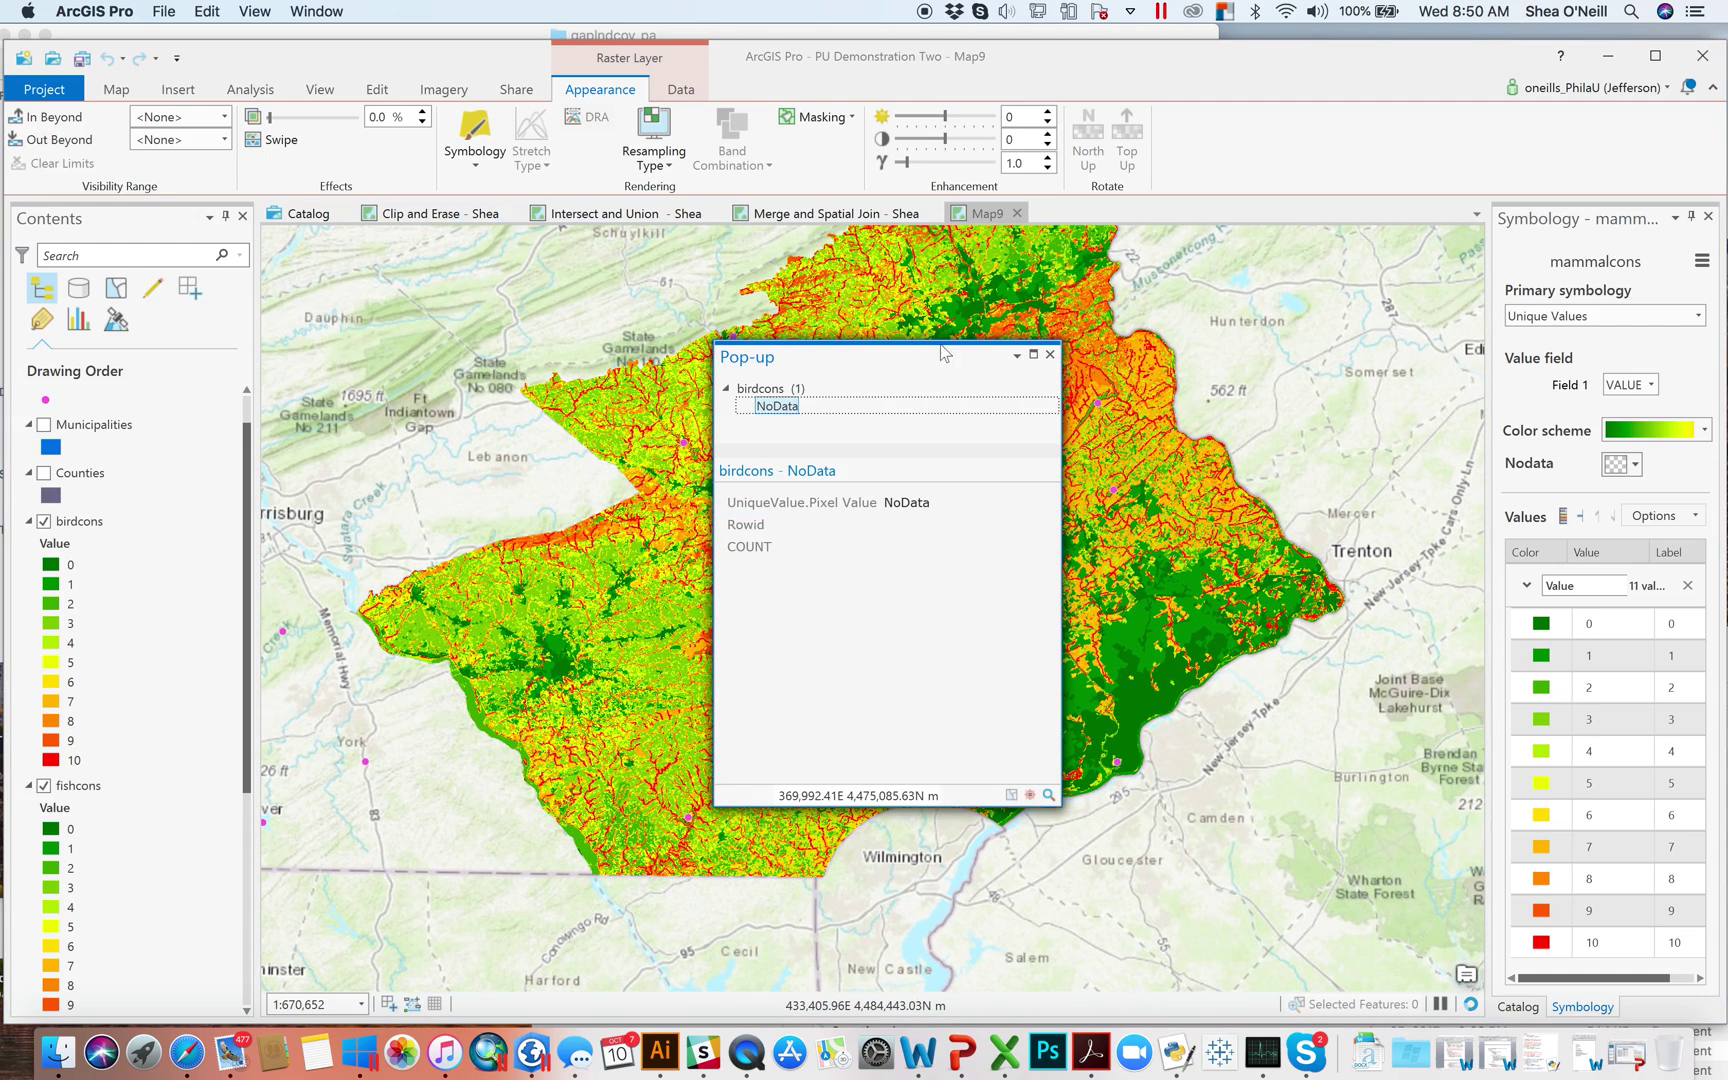
pyautogui.click(1050, 354)
pyautogui.scroll(-2, 1073, 490)
pyautogui.scroll(-3, 1073, 490)
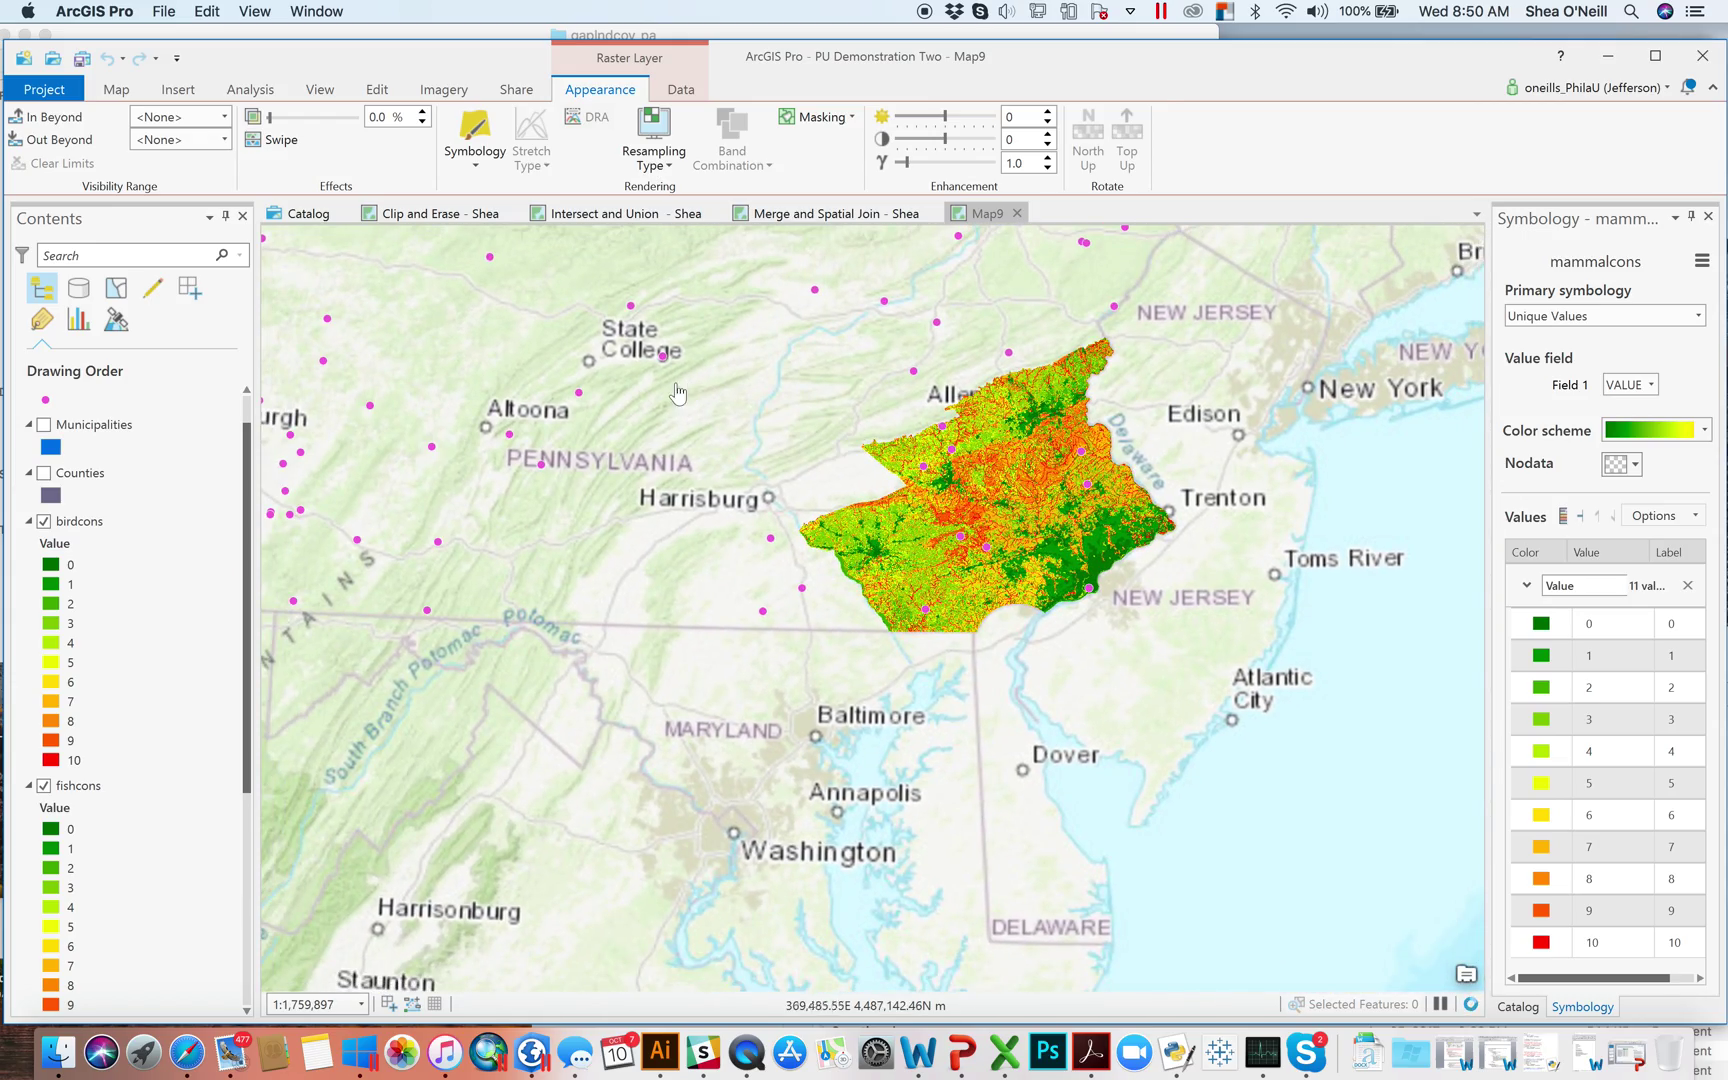
pyautogui.moveTo(249, 449); pyautogui.dragTo(245, 643)
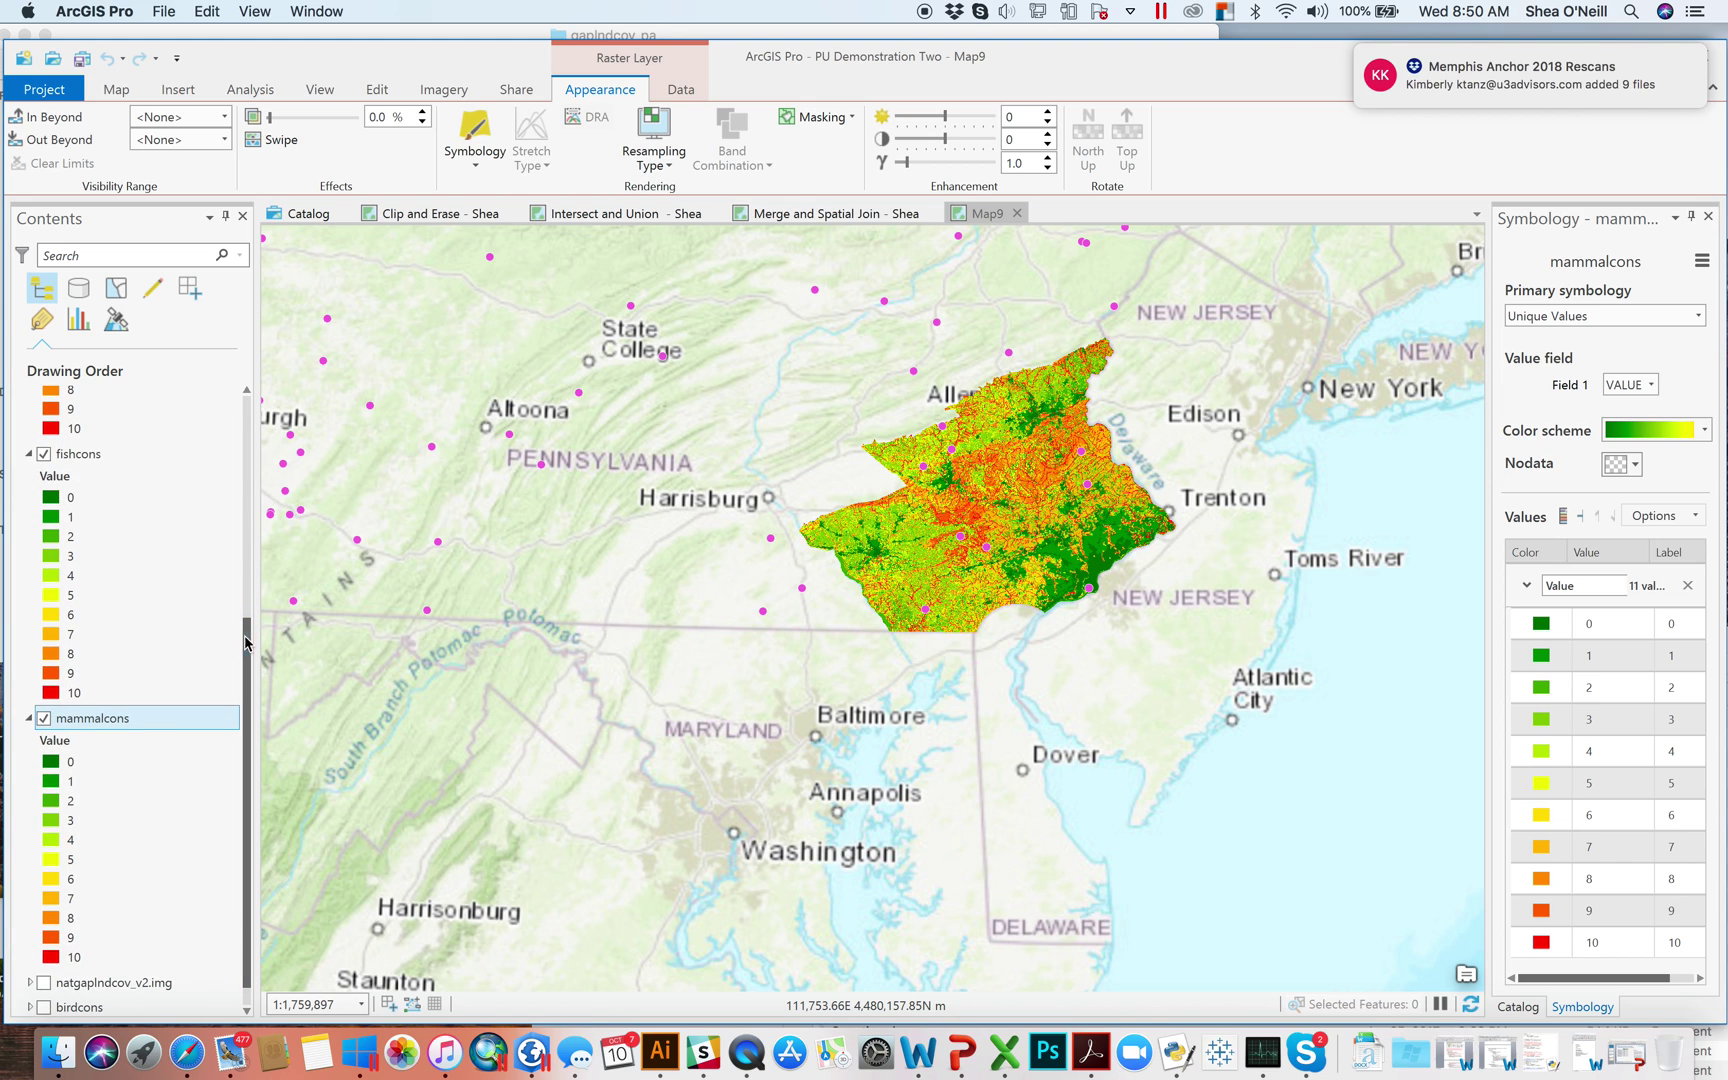
pyautogui.moveTo(251, 648); pyautogui.dragTo(245, 452)
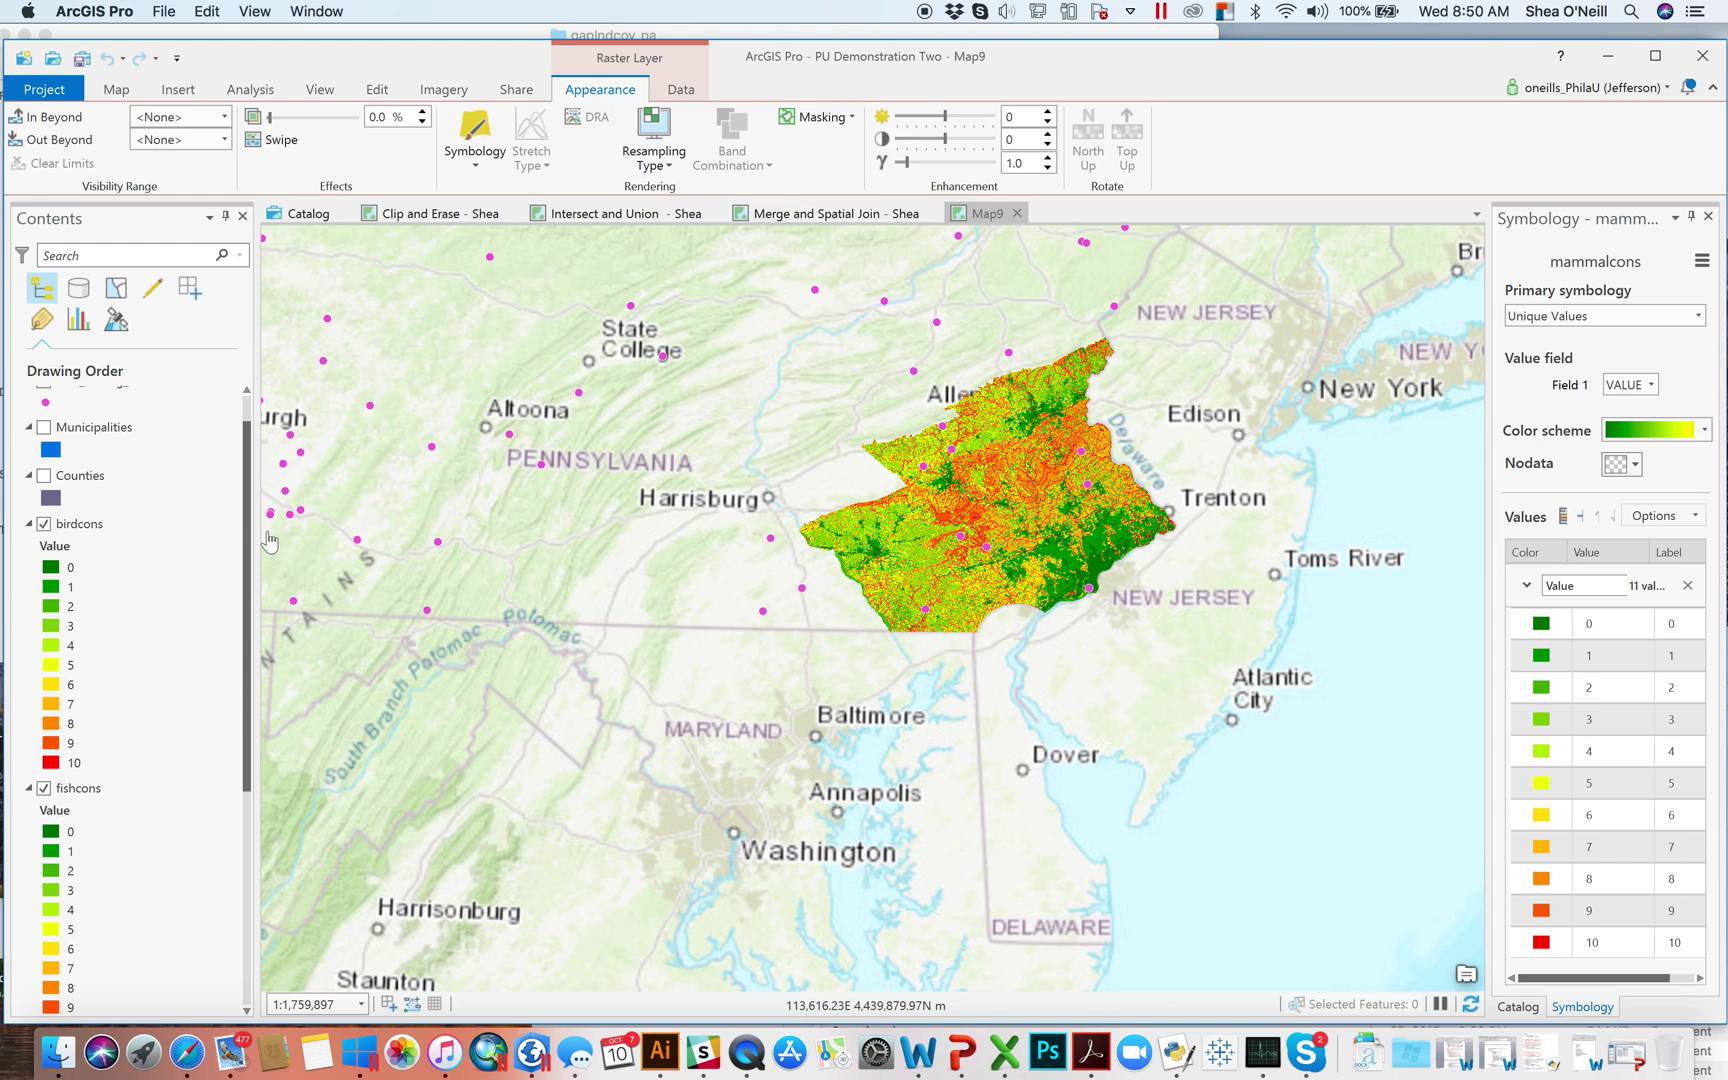
# Step: Compare the overlapping conservation rasters by turning the birdcons and fishcons layers off and back on in turn
pyautogui.click(45, 526)
pyautogui.click(44, 524)
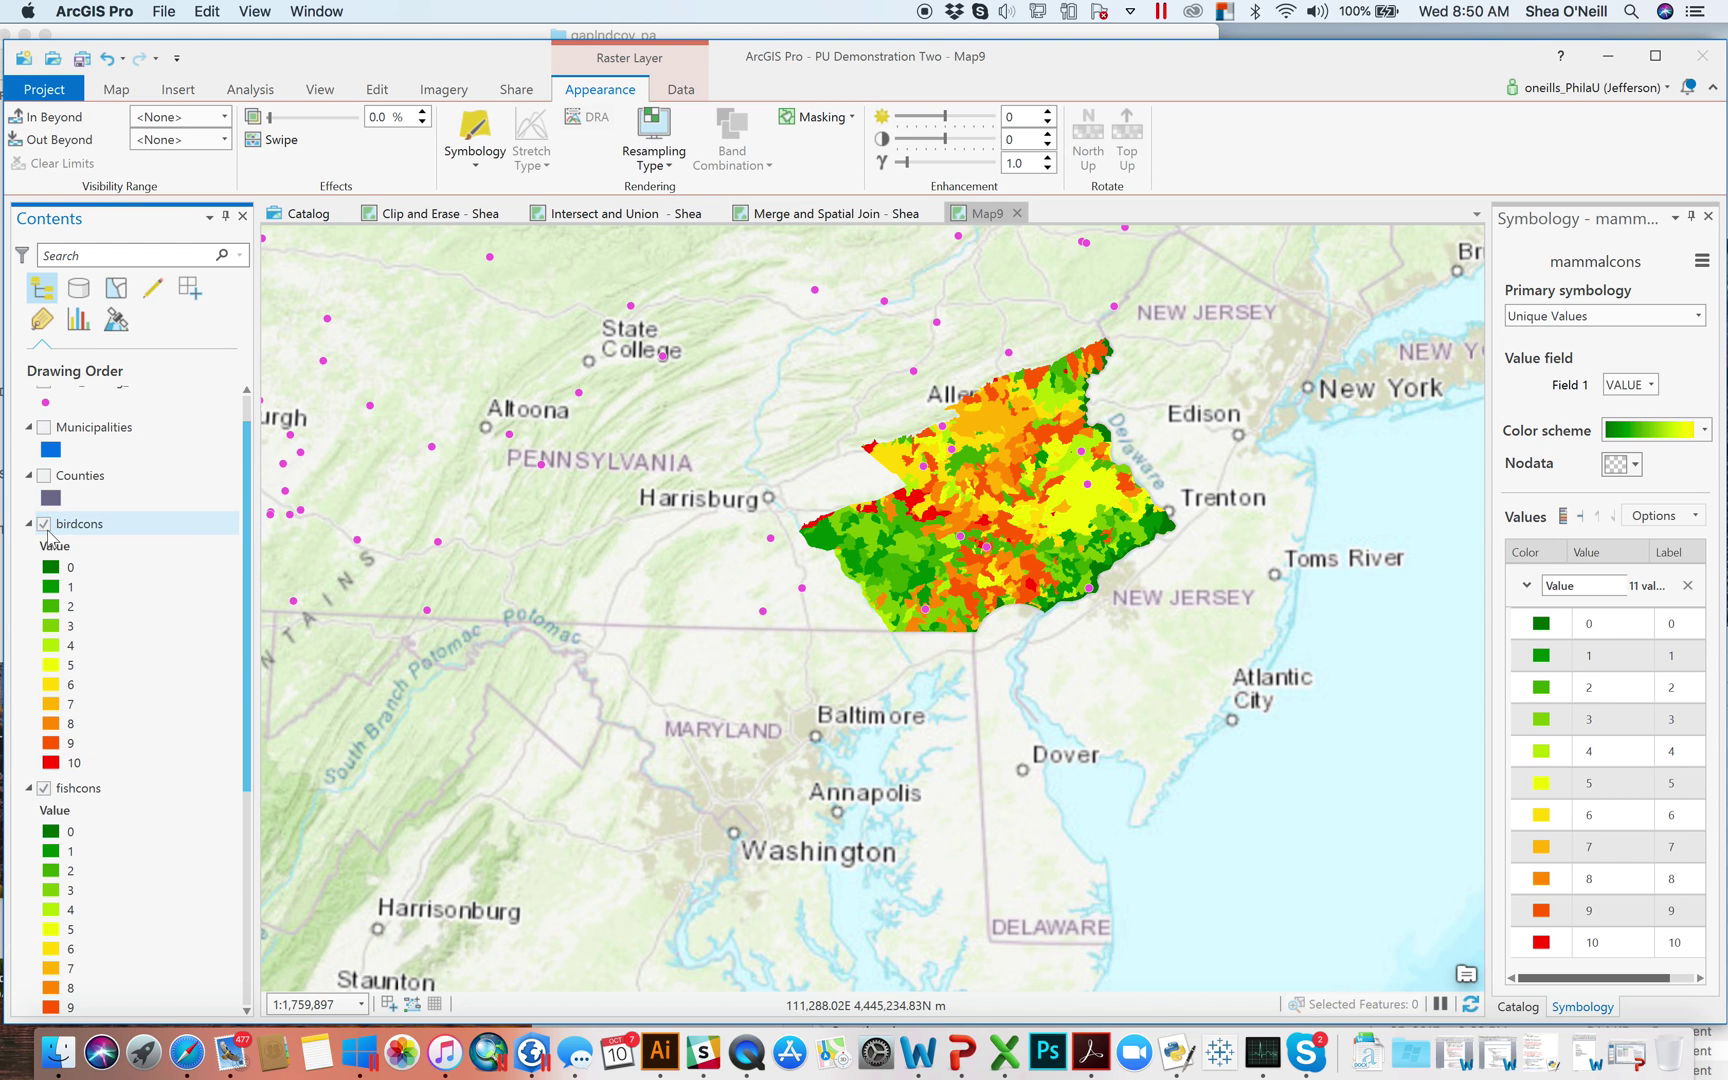
pyautogui.click(44, 789)
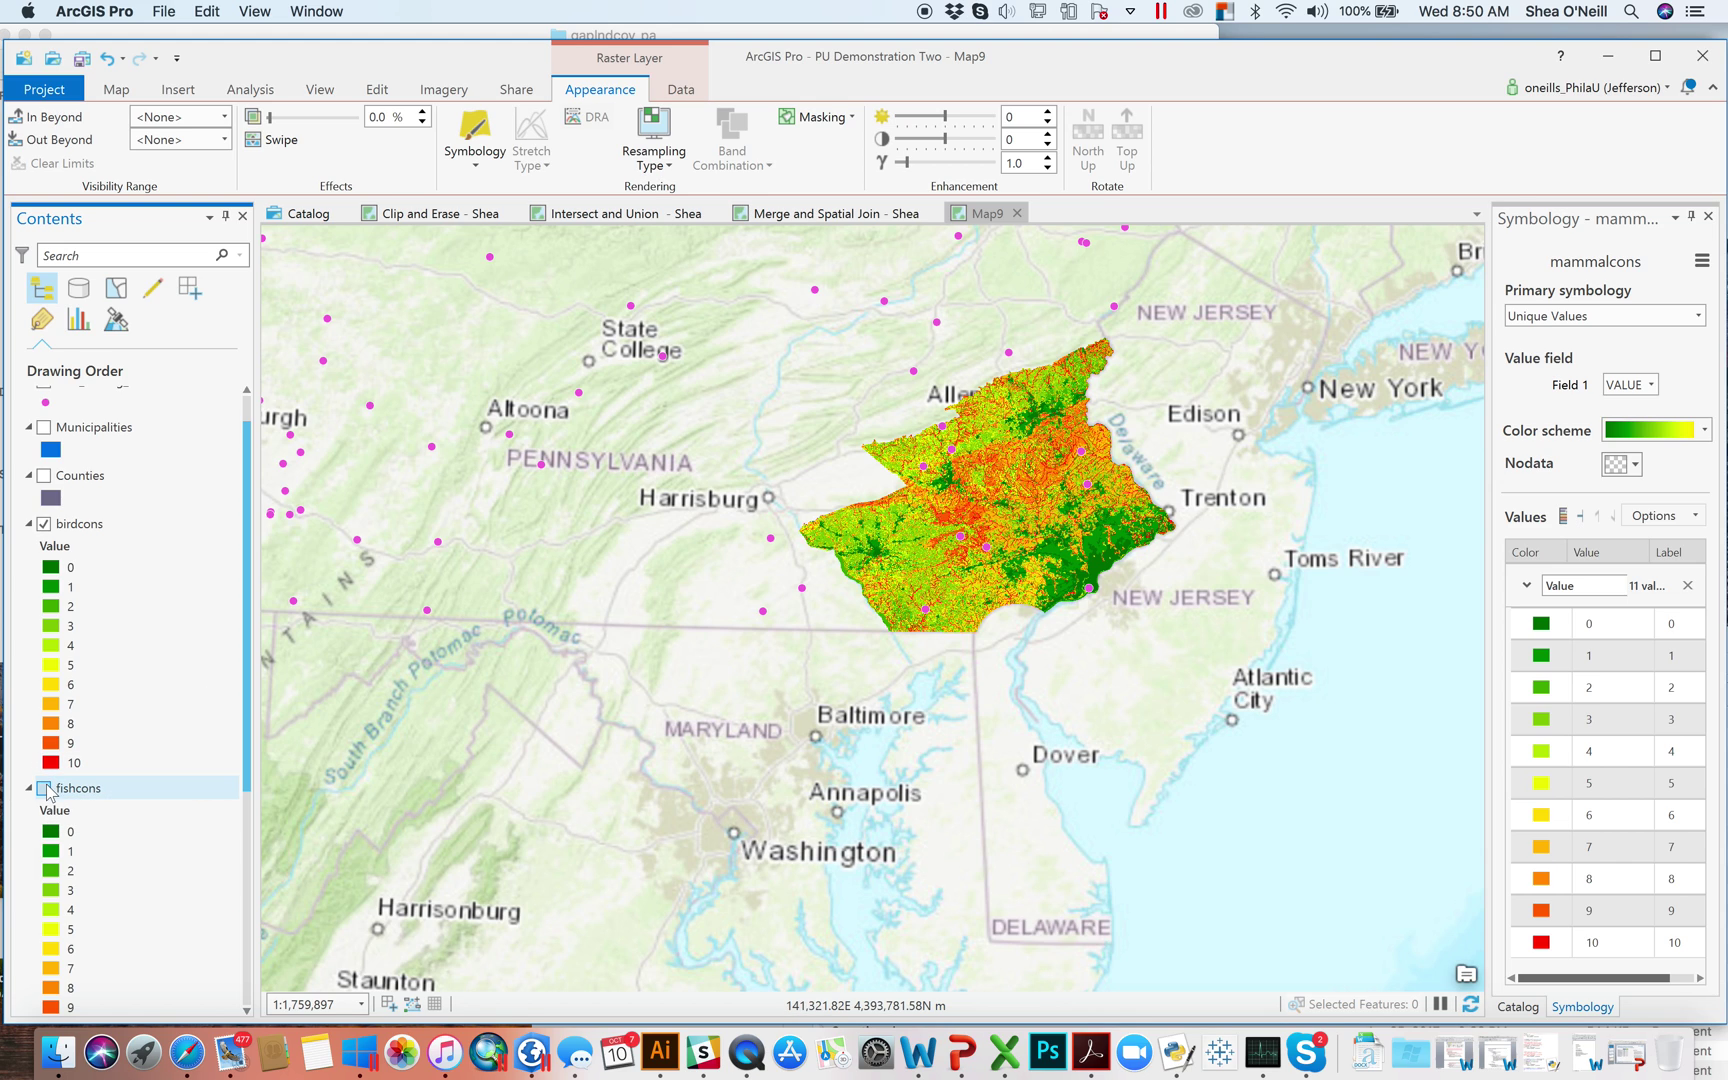
pyautogui.click(44, 789)
pyautogui.scroll(2, 1125, 585)
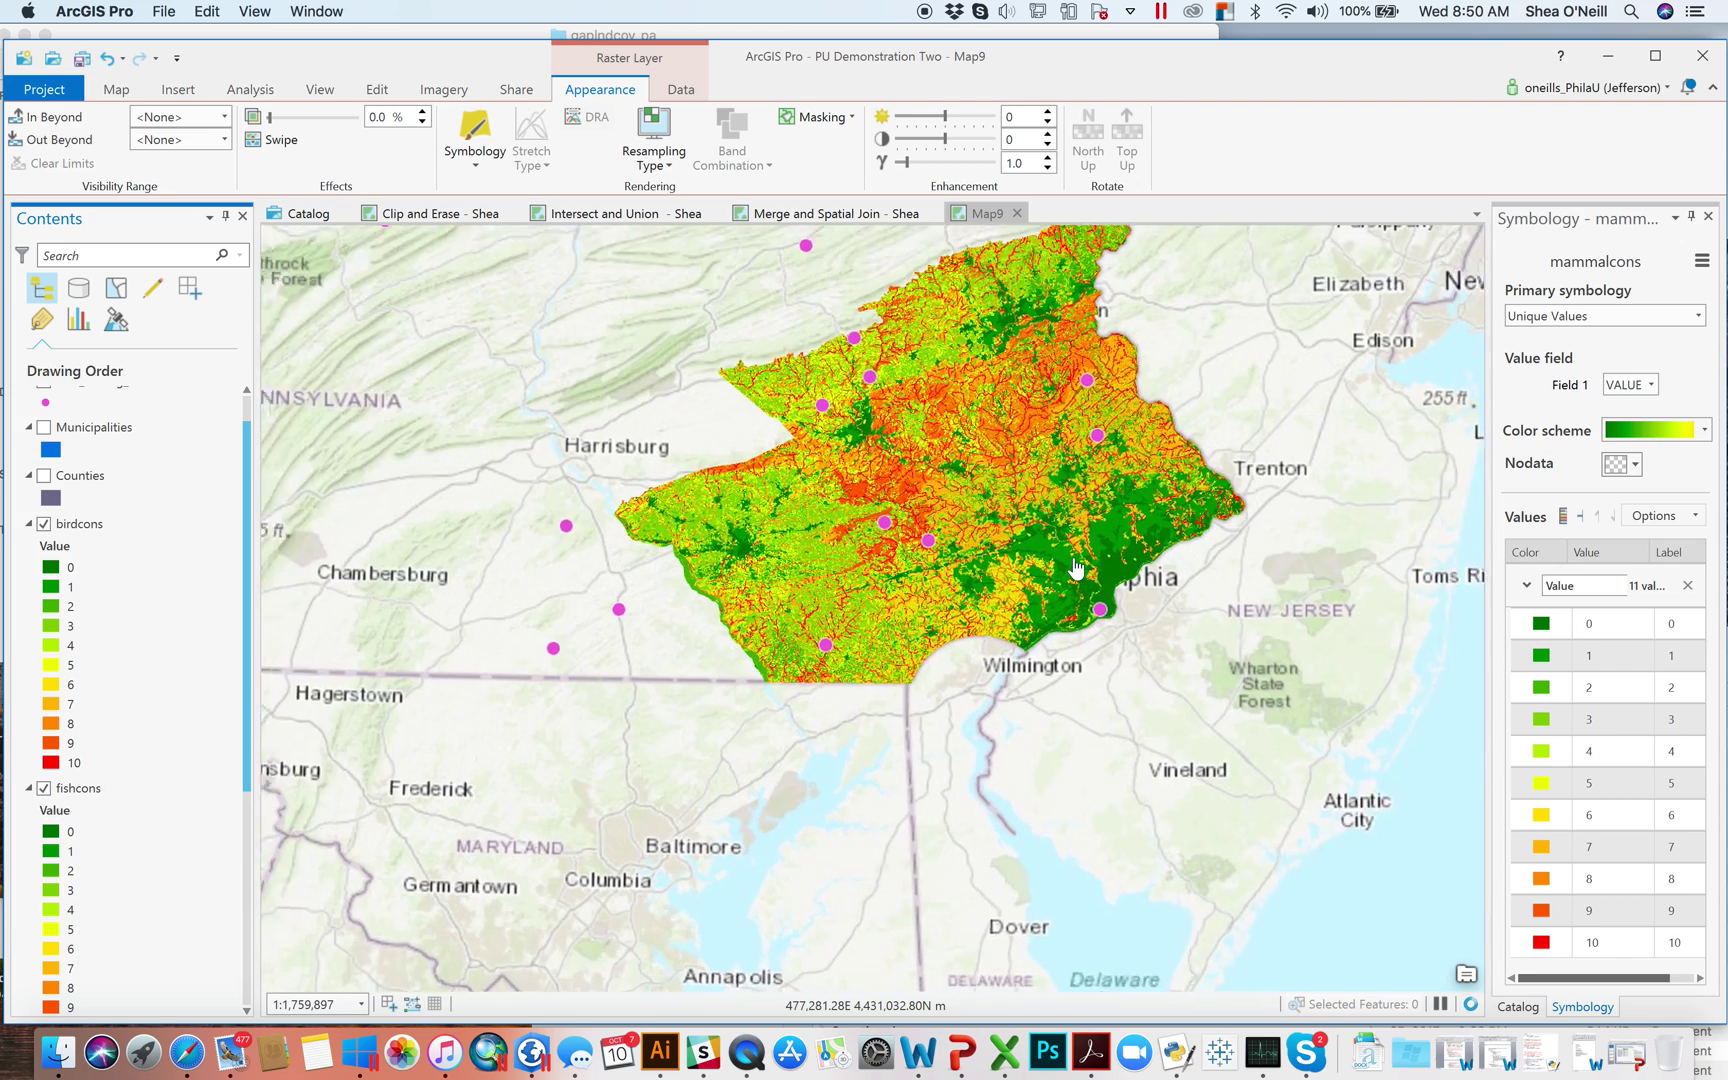
# Step: Inspect the birdcons layer's data source, vertical units and raster information in its layer properties, then close them
pyautogui.rightClick(77, 532)
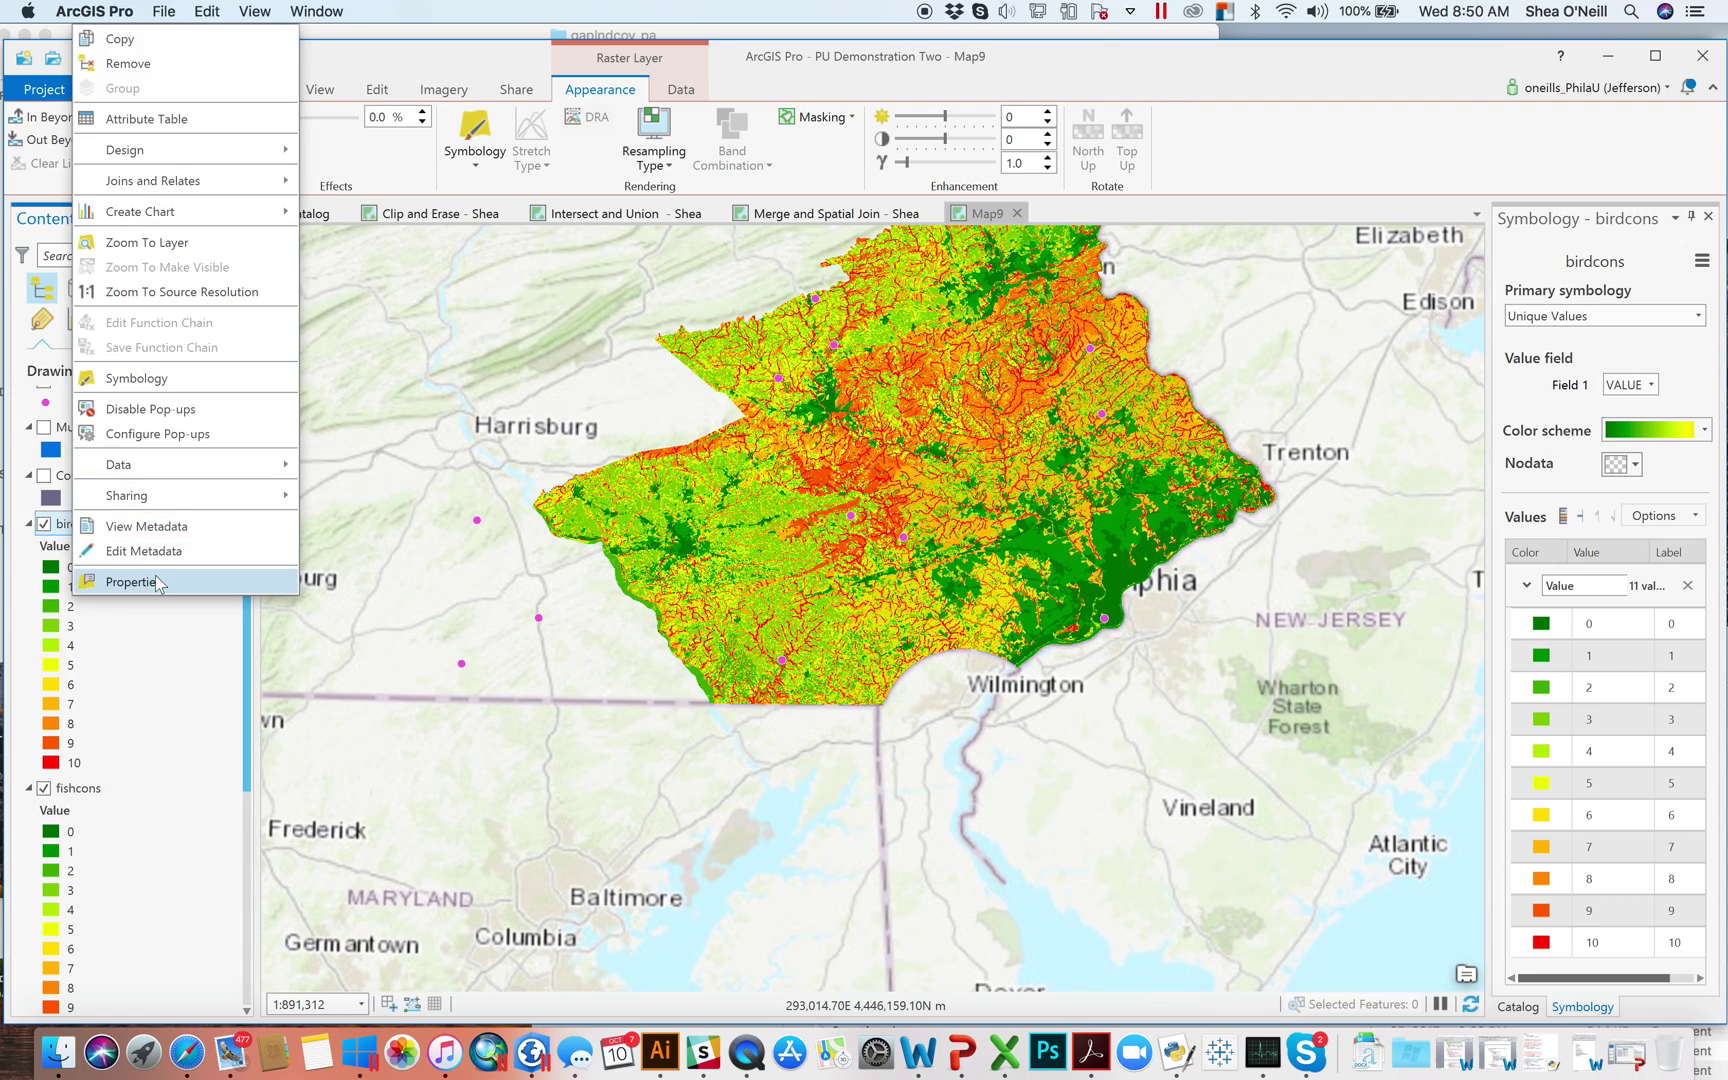
pyautogui.click(155, 575)
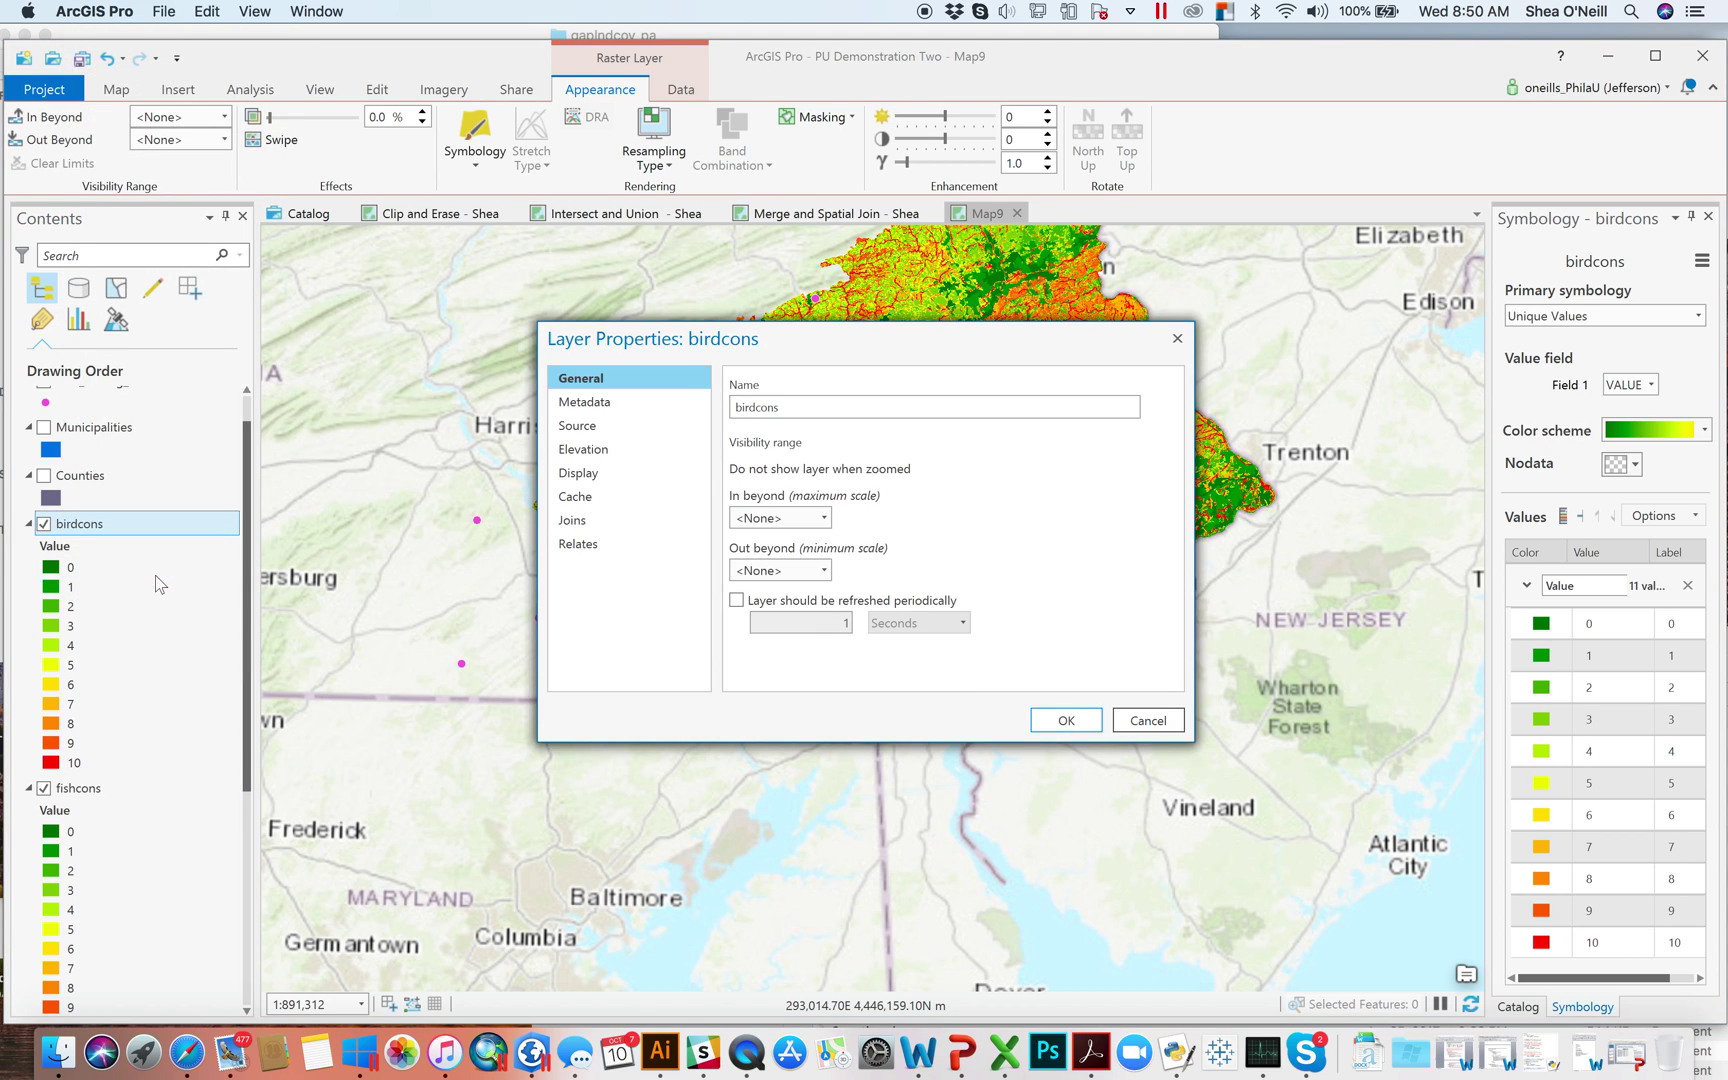
pyautogui.click(598, 400)
pyautogui.click(553, 433)
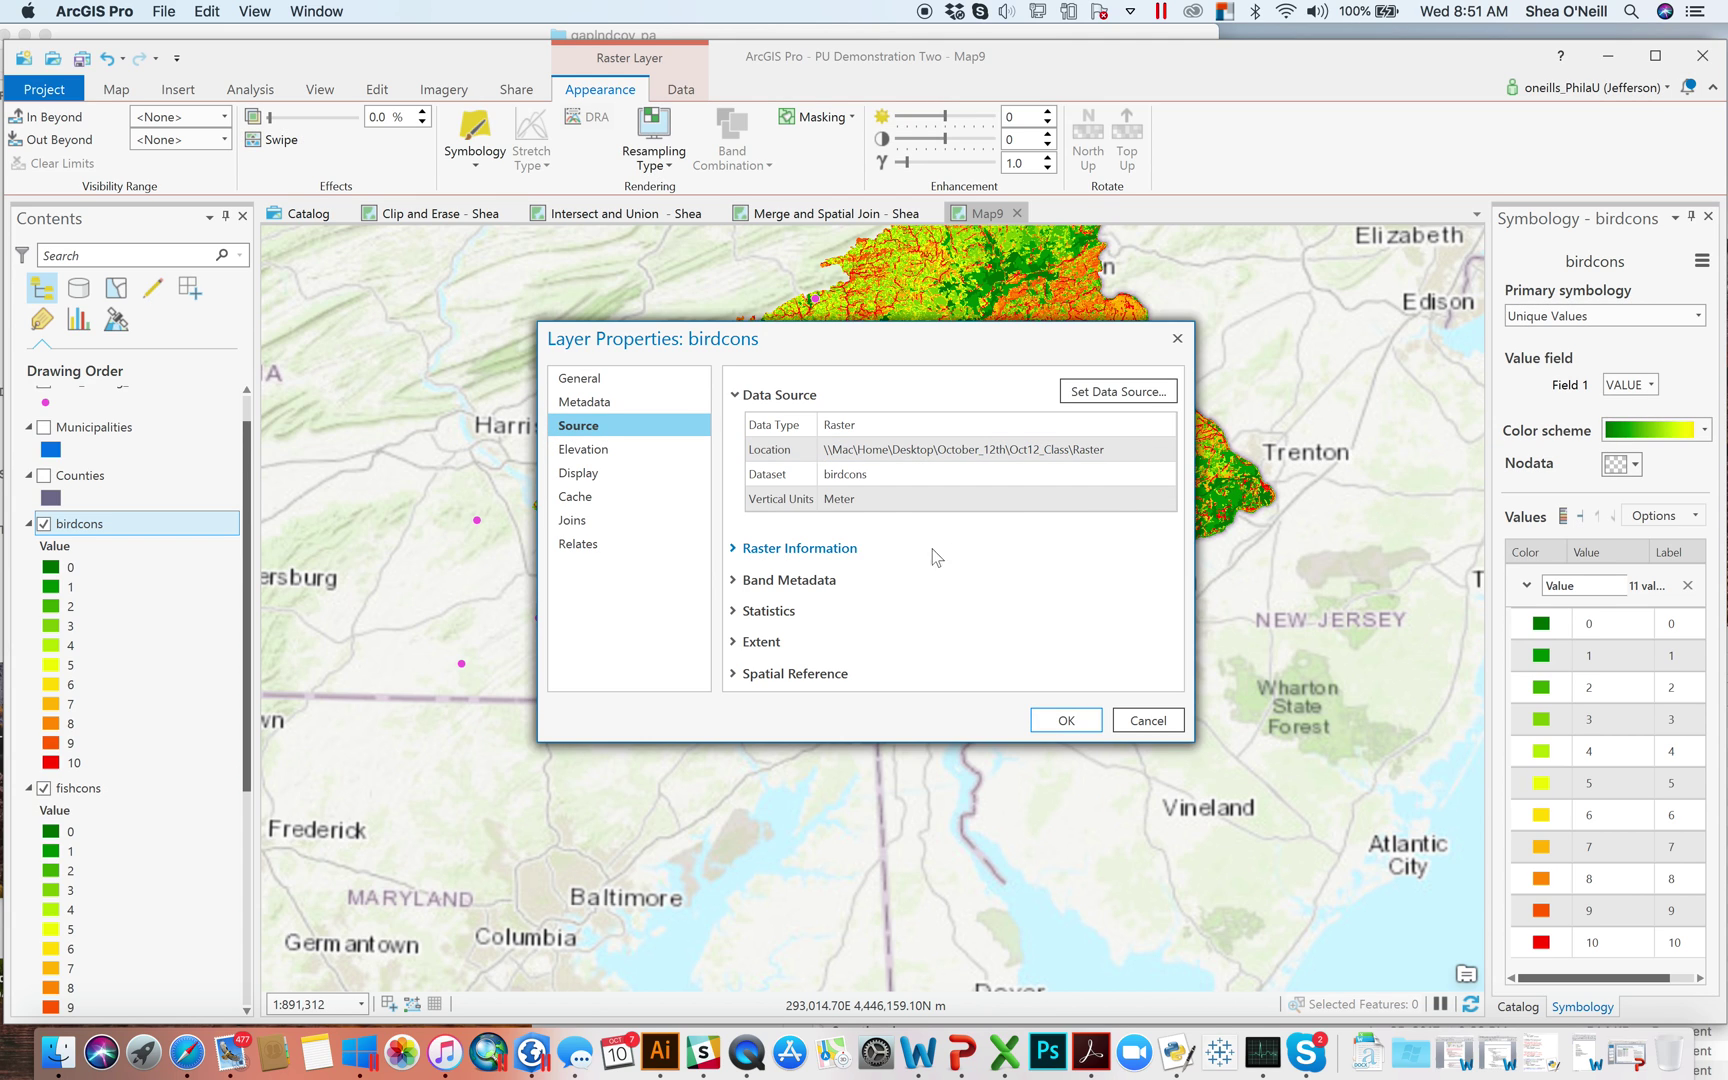
pyautogui.click(858, 498)
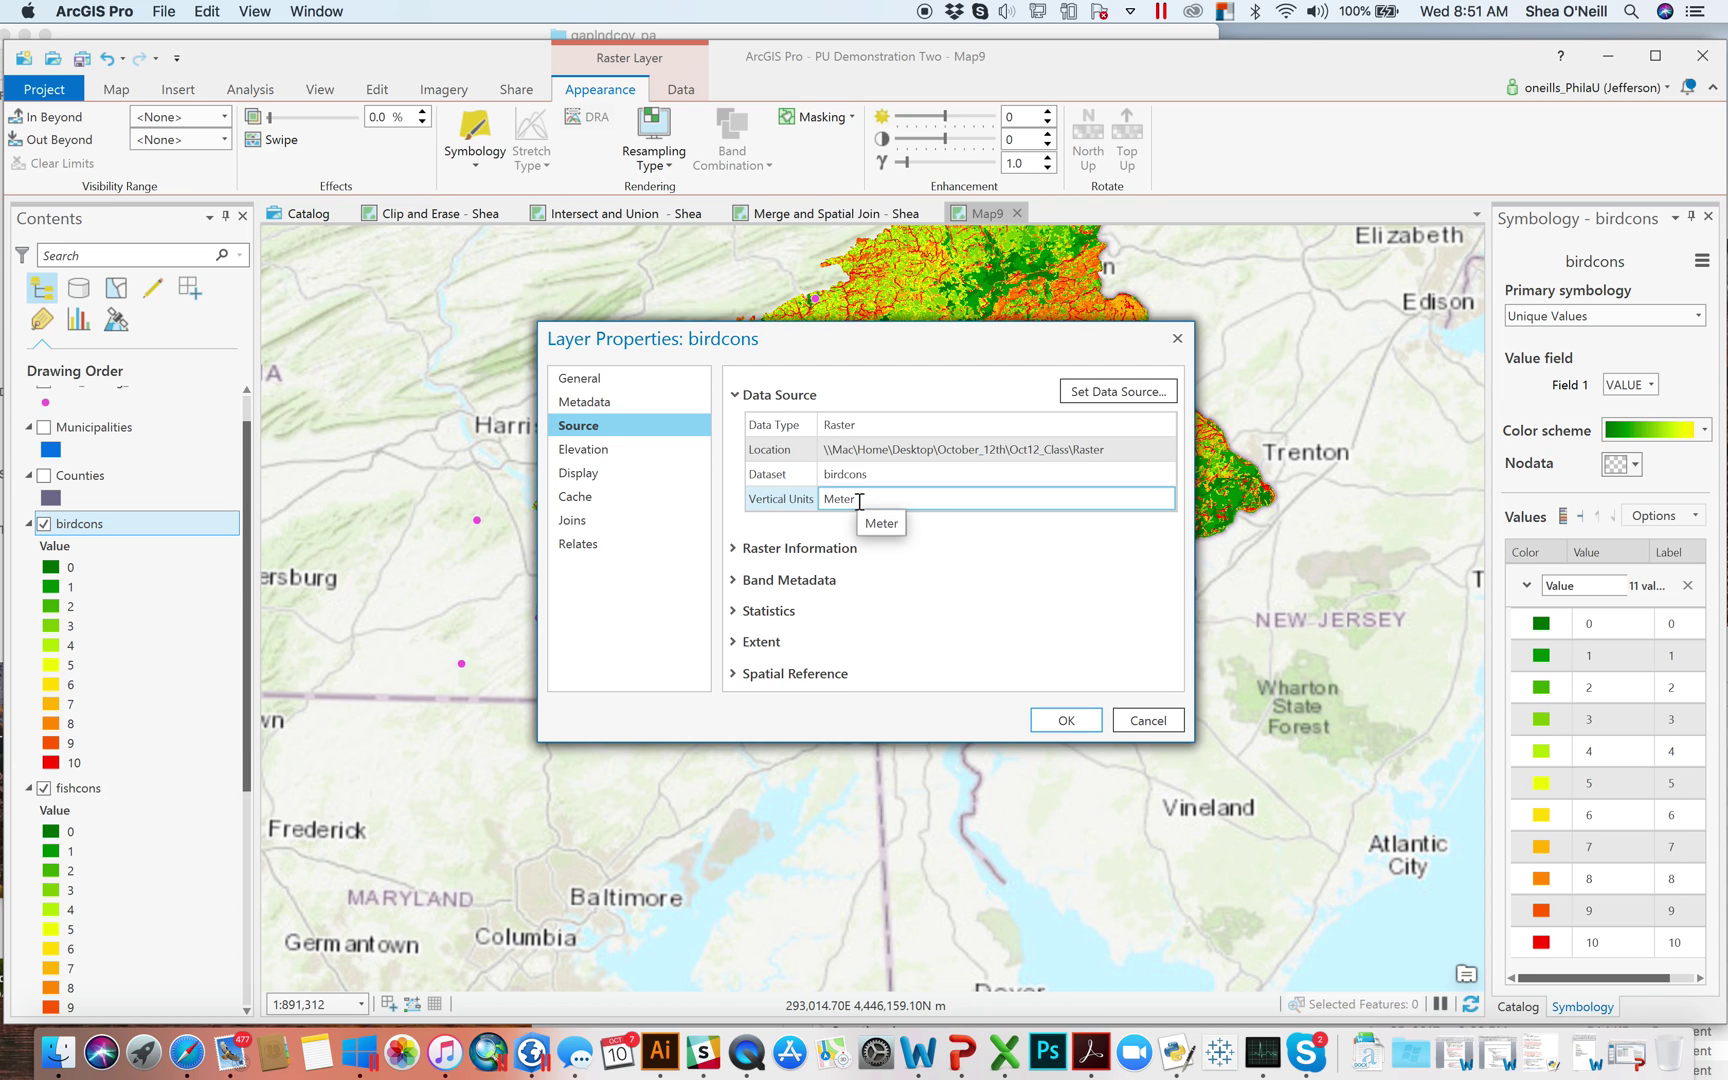
pyautogui.click(733, 549)
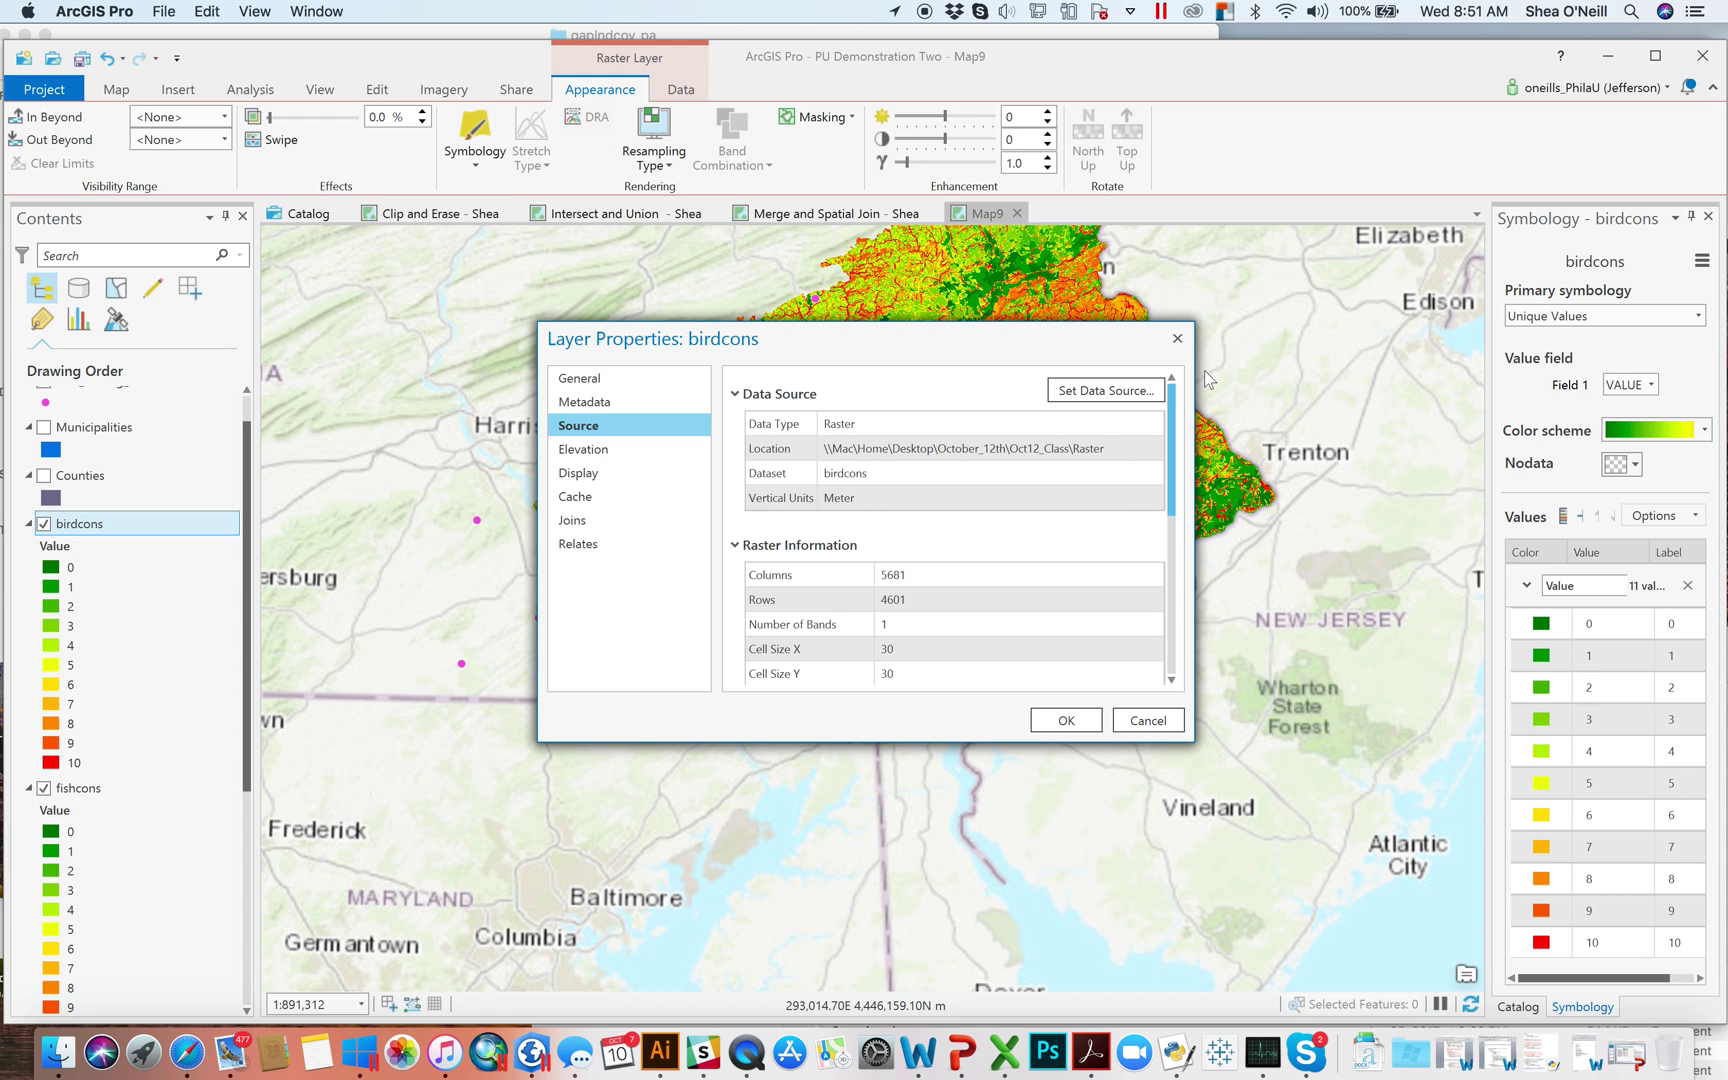
pyautogui.click(1177, 339)
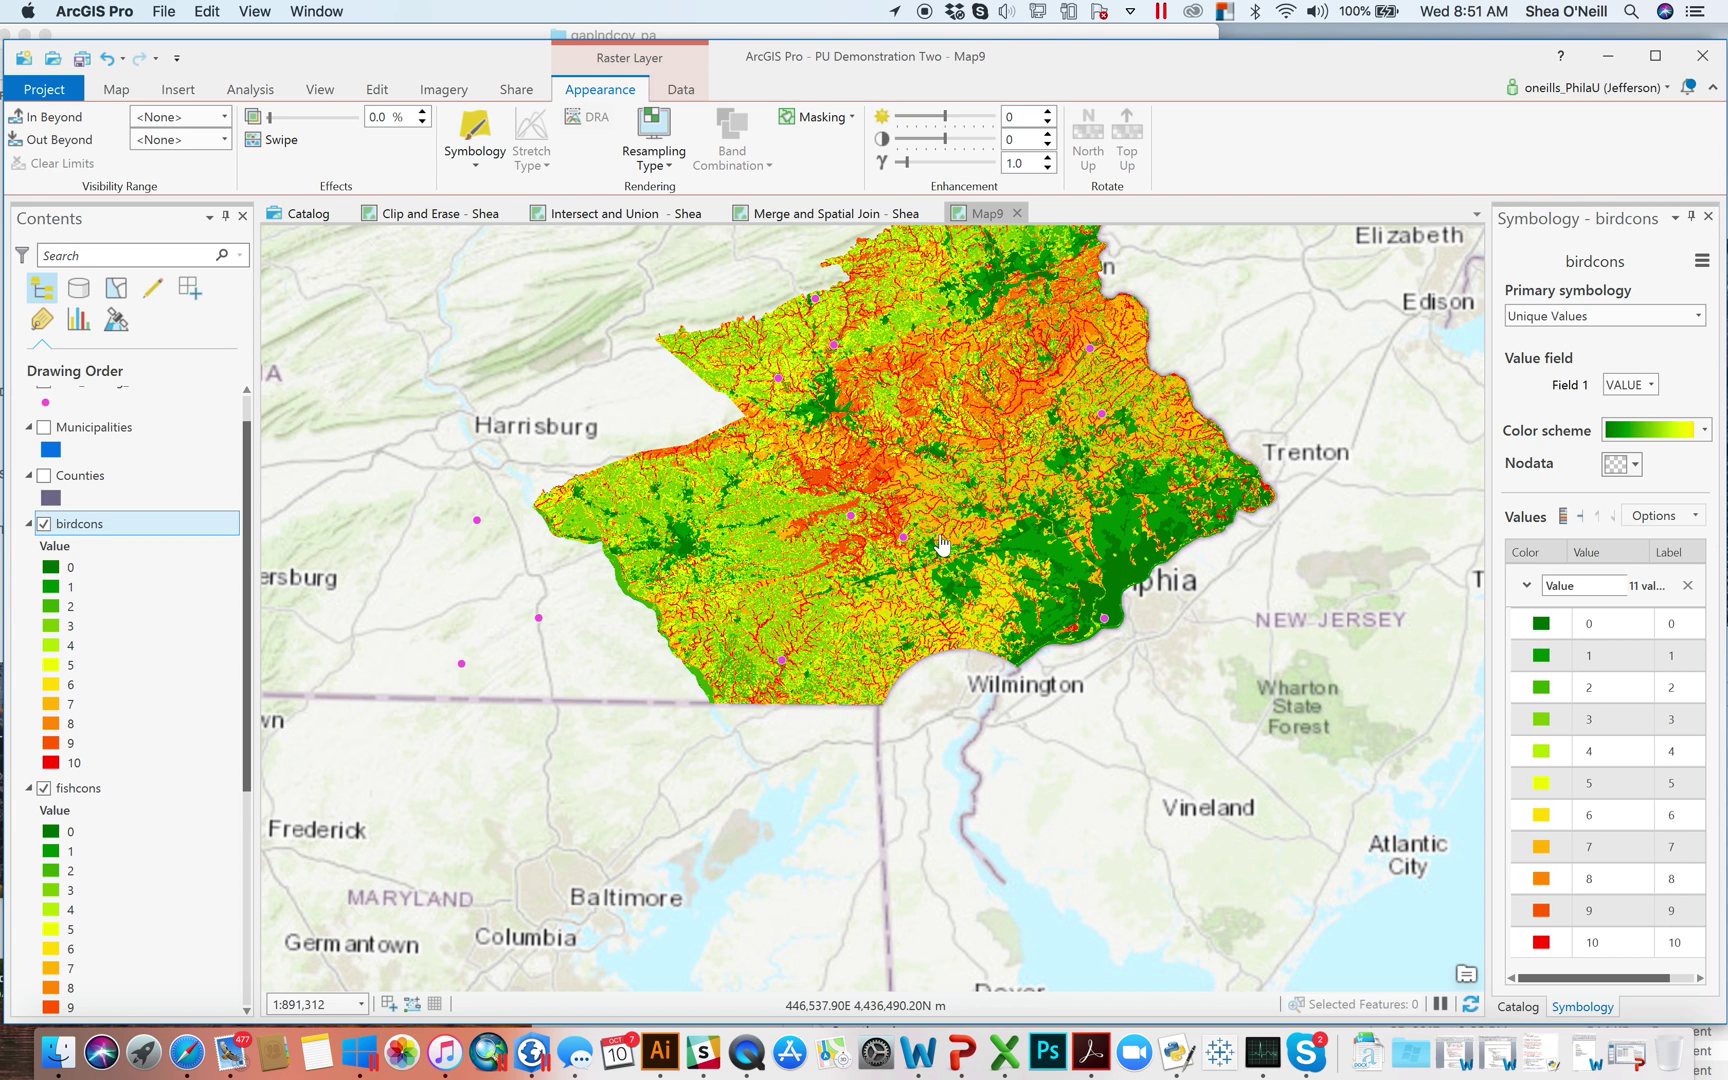
# Step: Examine the individual birdcons raster cells up close on the map
pyautogui.moveTo(1302, 452); pyautogui.dragTo(1305, 658)
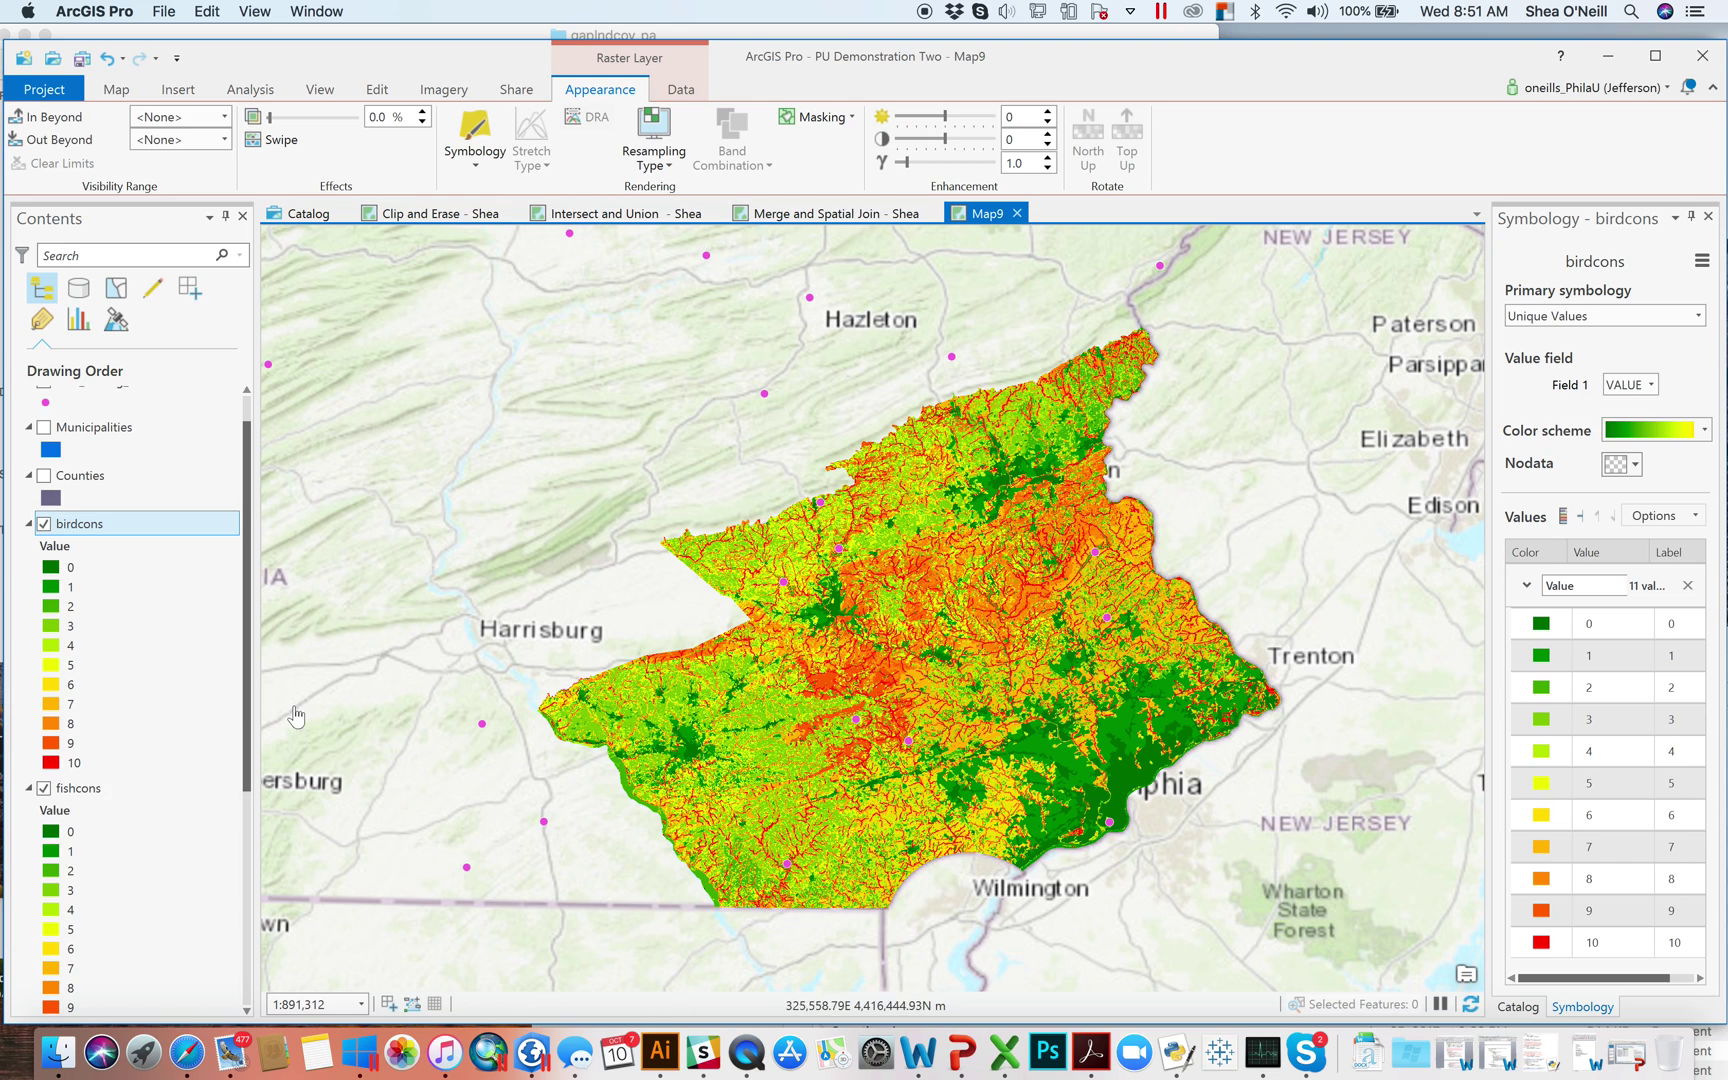
pyautogui.moveTo(252, 612); pyautogui.dragTo(287, 570)
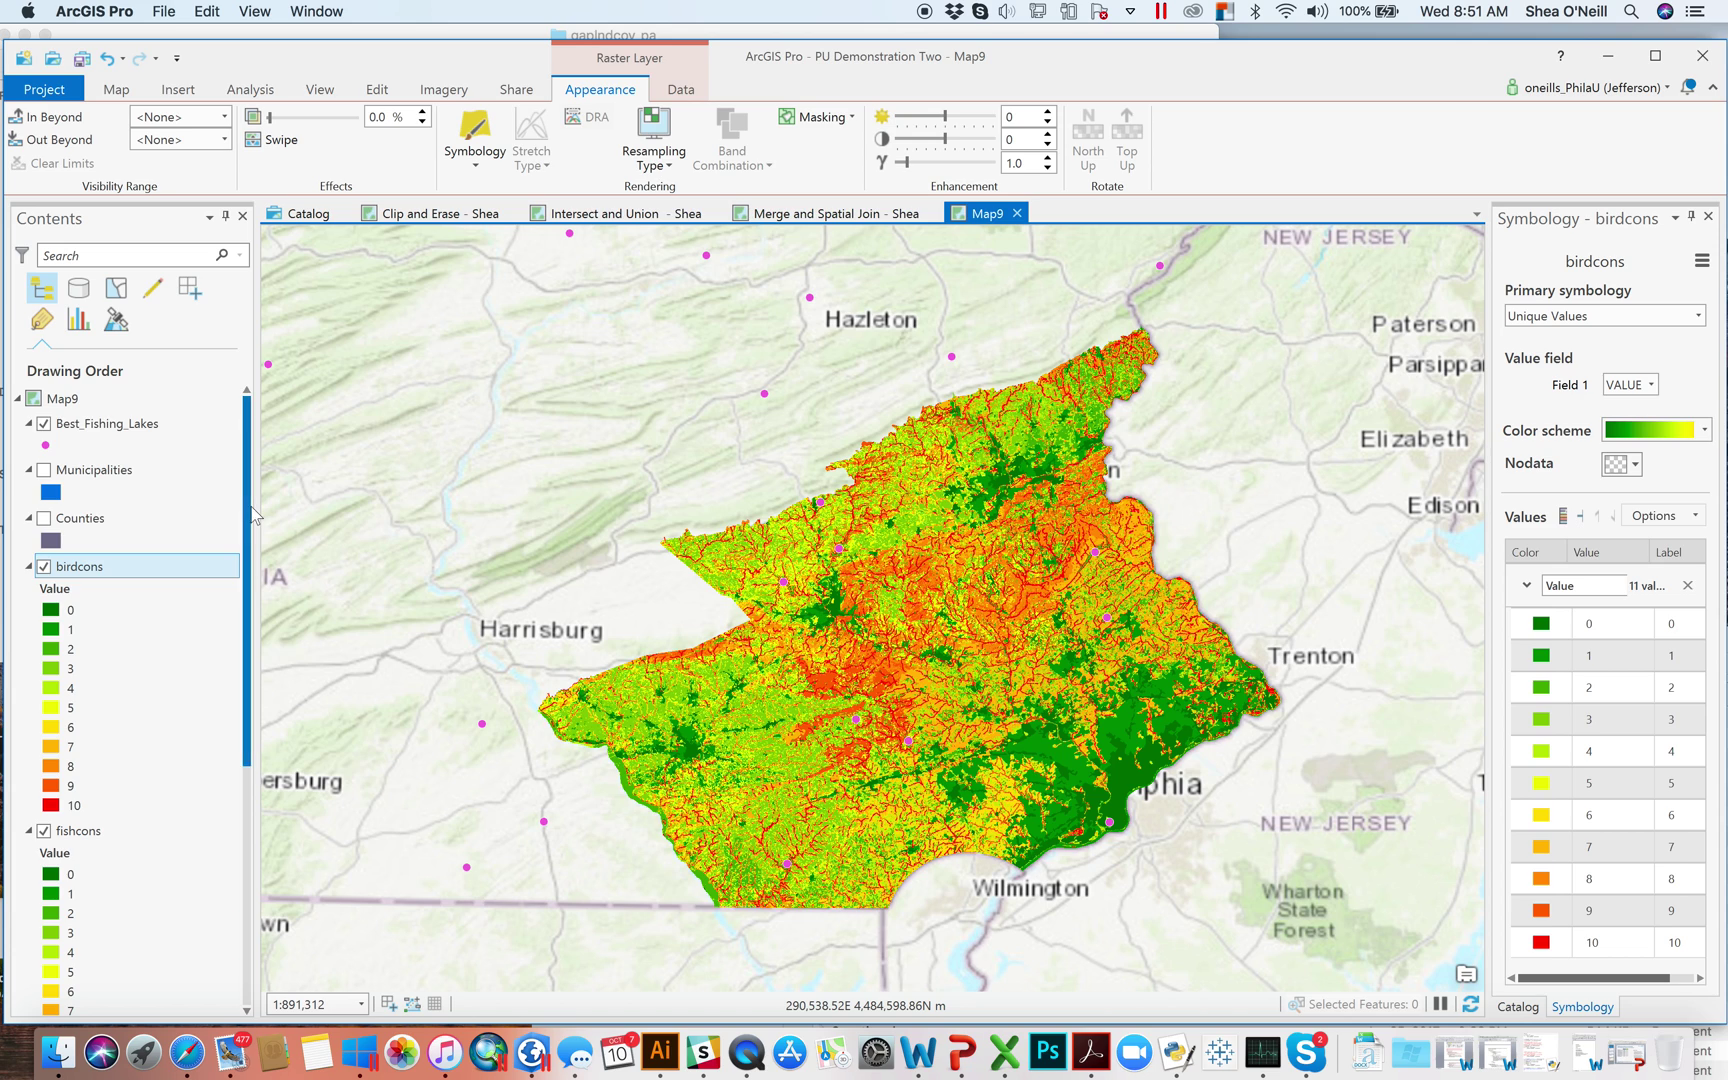
pyautogui.moveTo(252, 507)
pyautogui.mouseDown()
pyautogui.moveTo(255, 724)
pyautogui.moveTo(247, 490)
pyautogui.mouseUp()
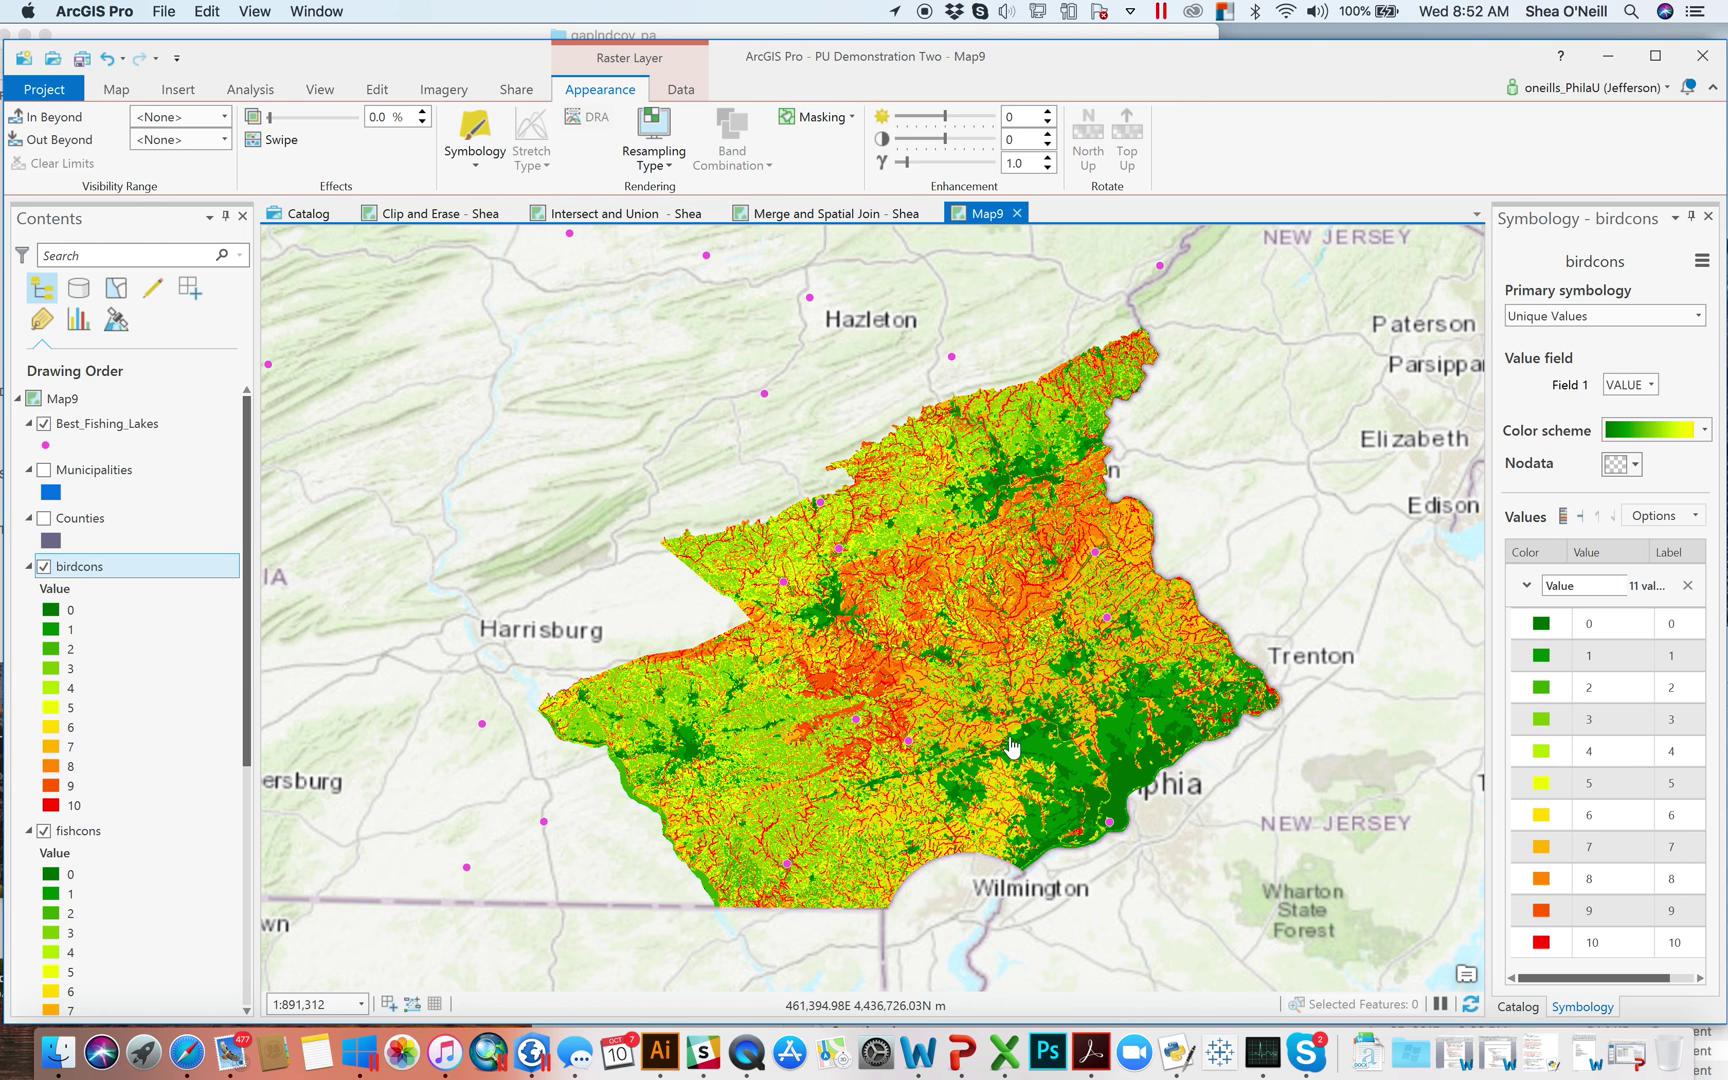
pyautogui.scroll(15, 920, 733)
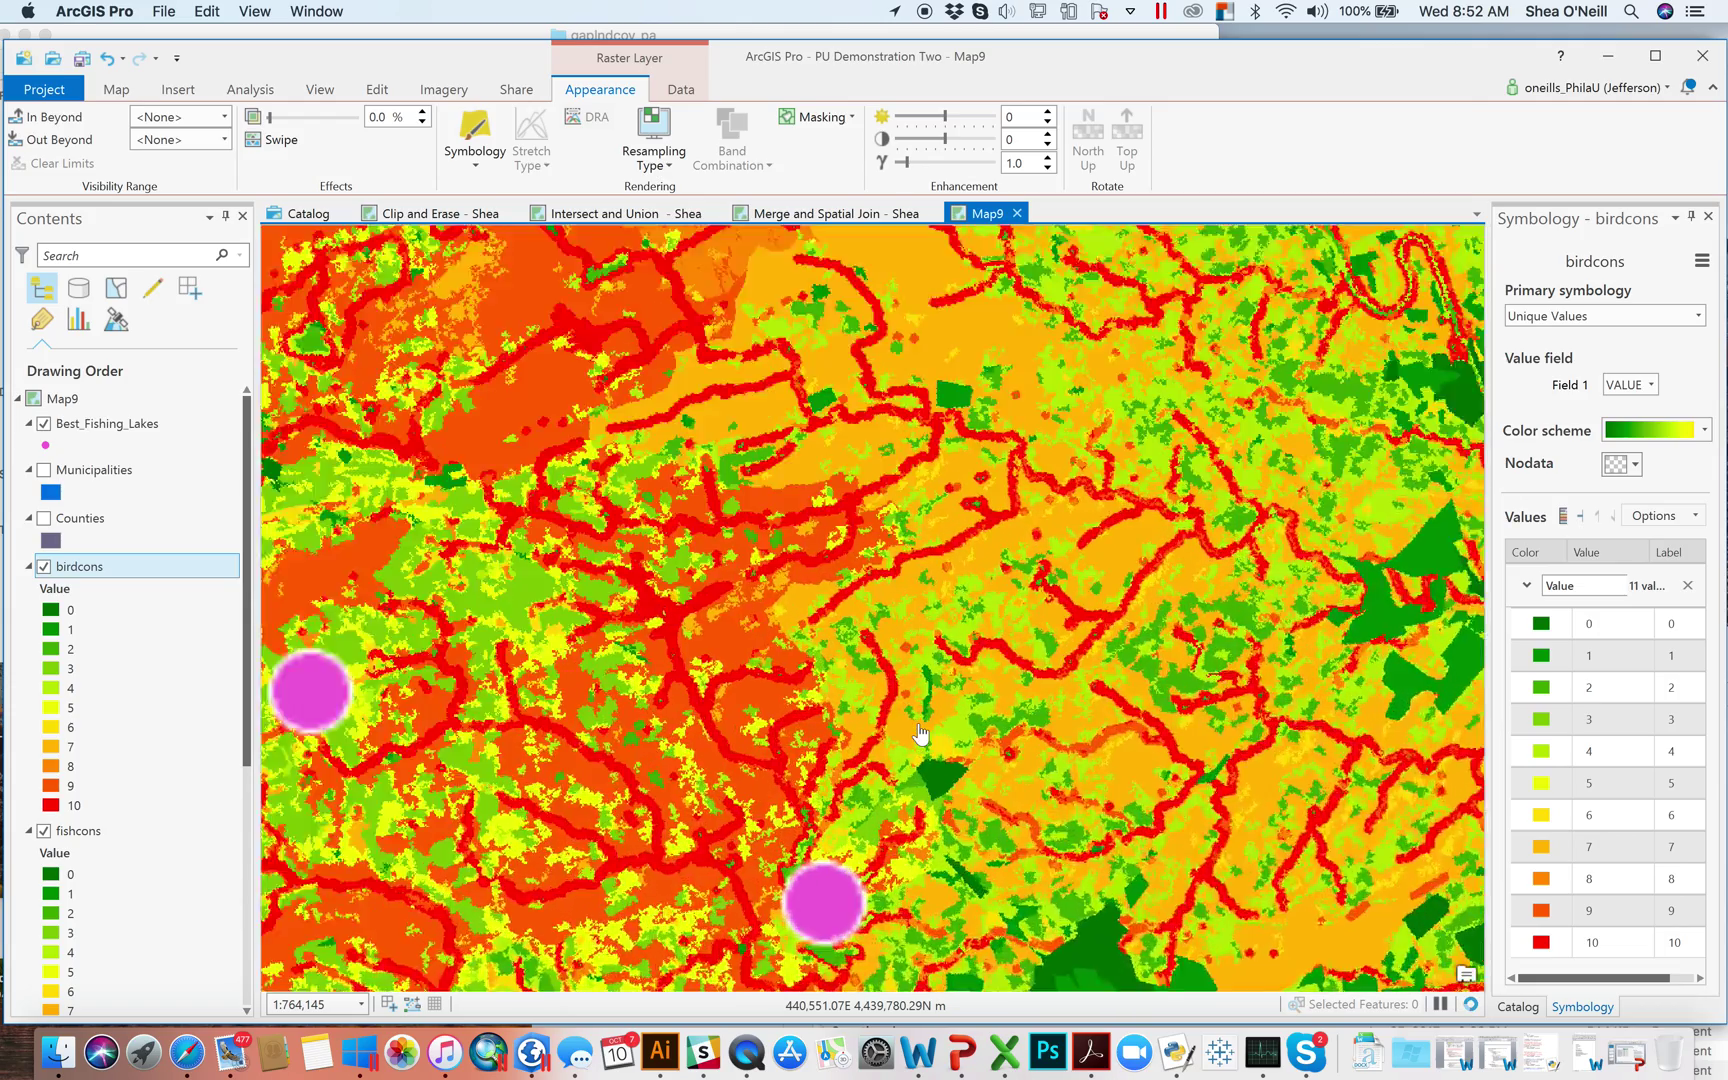
pyautogui.scroll(-1, 920, 733)
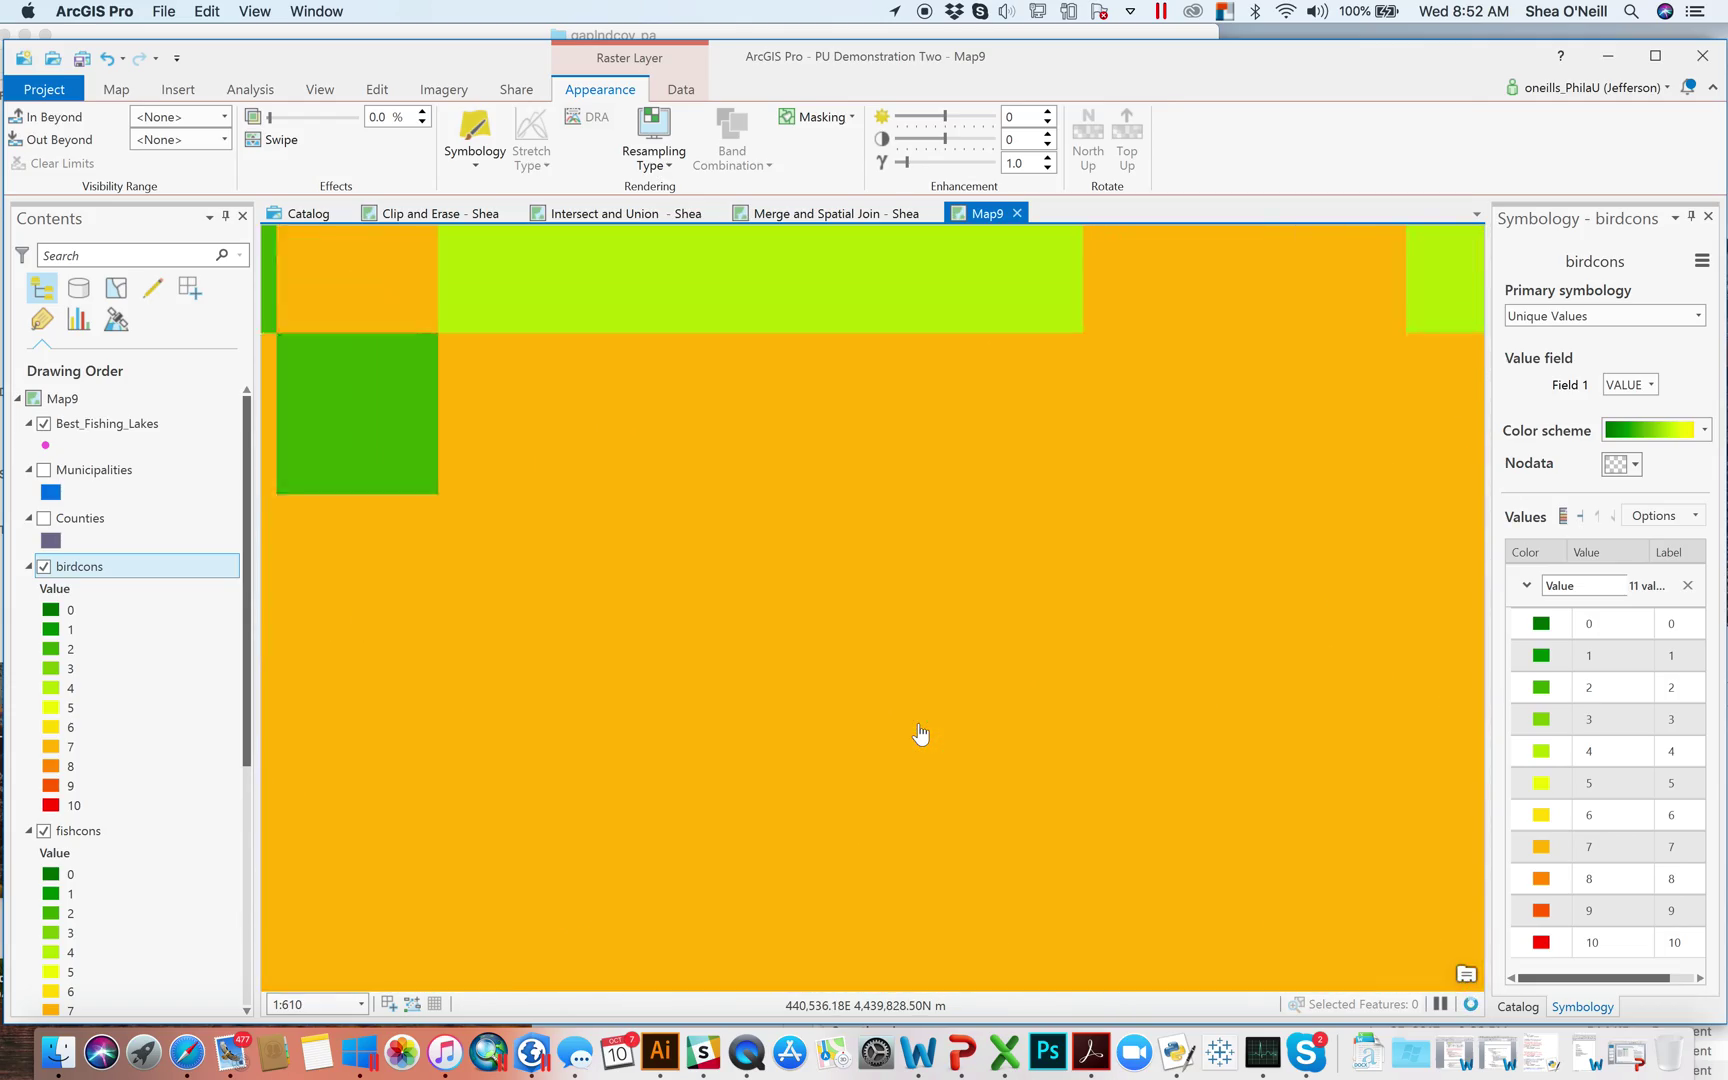
pyautogui.scroll(-5, 920, 733)
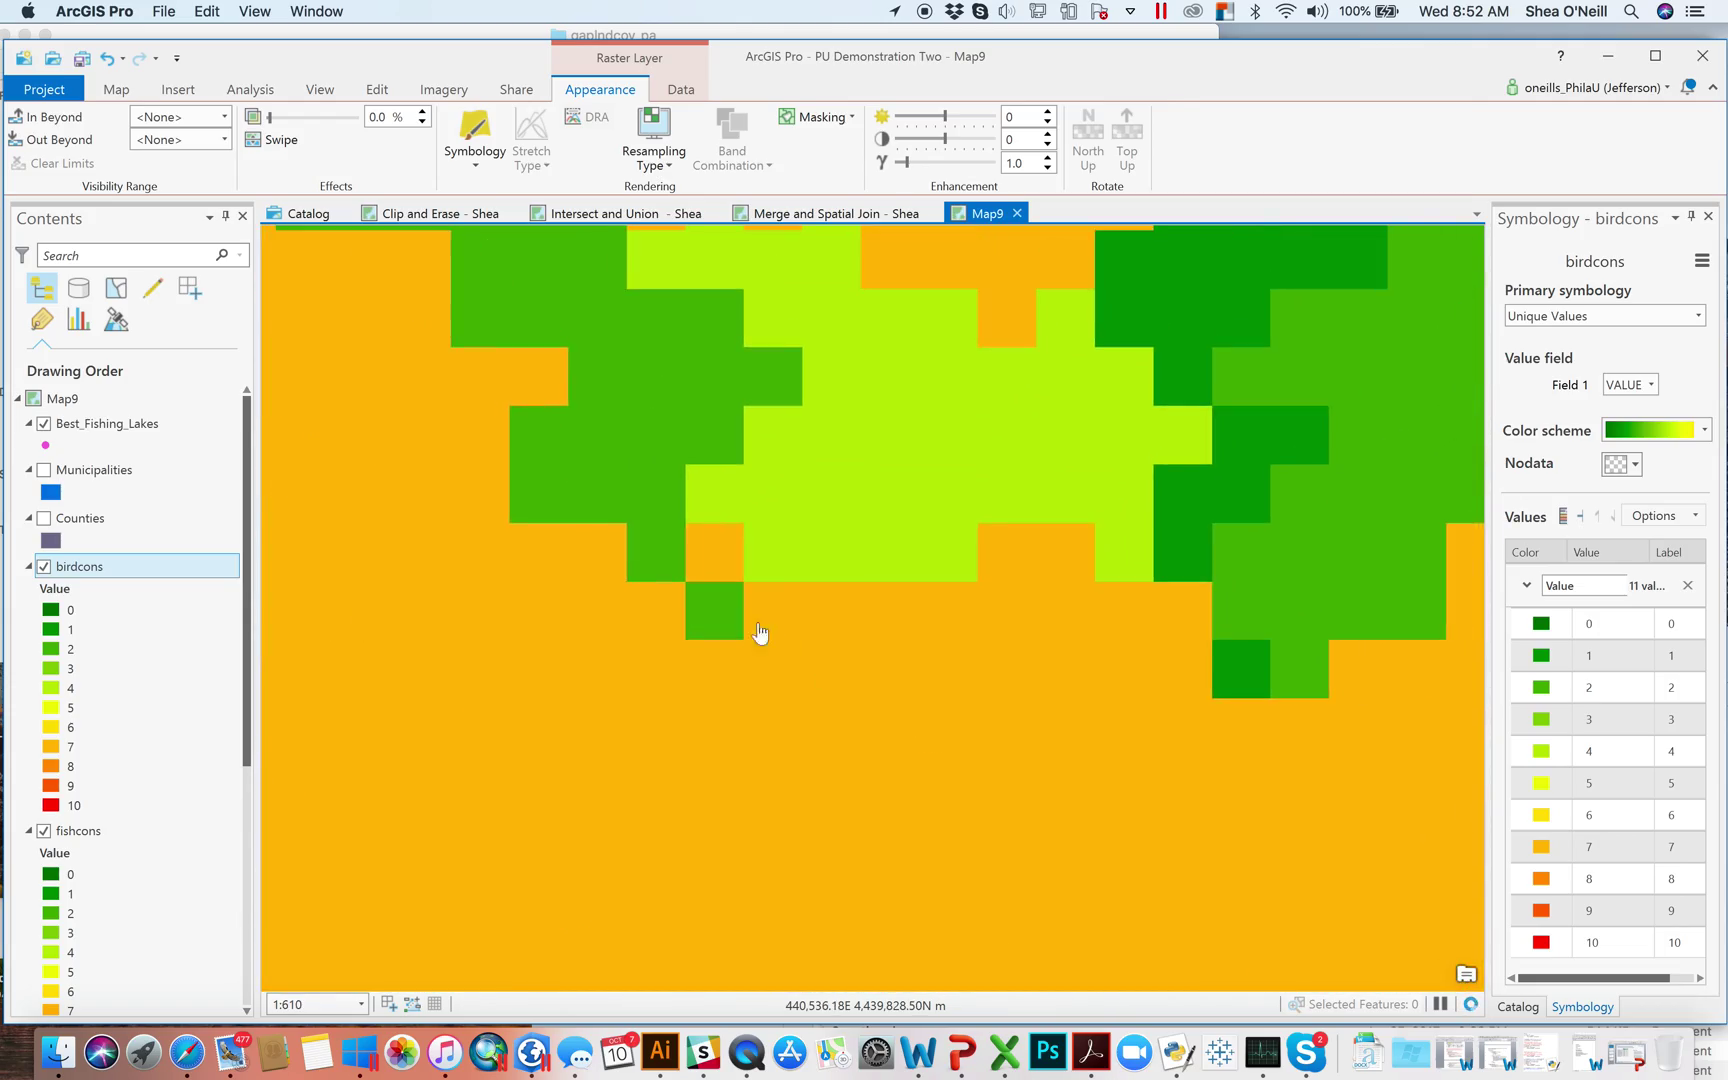
pyautogui.moveTo(738, 614); pyautogui.dragTo(744, 687)
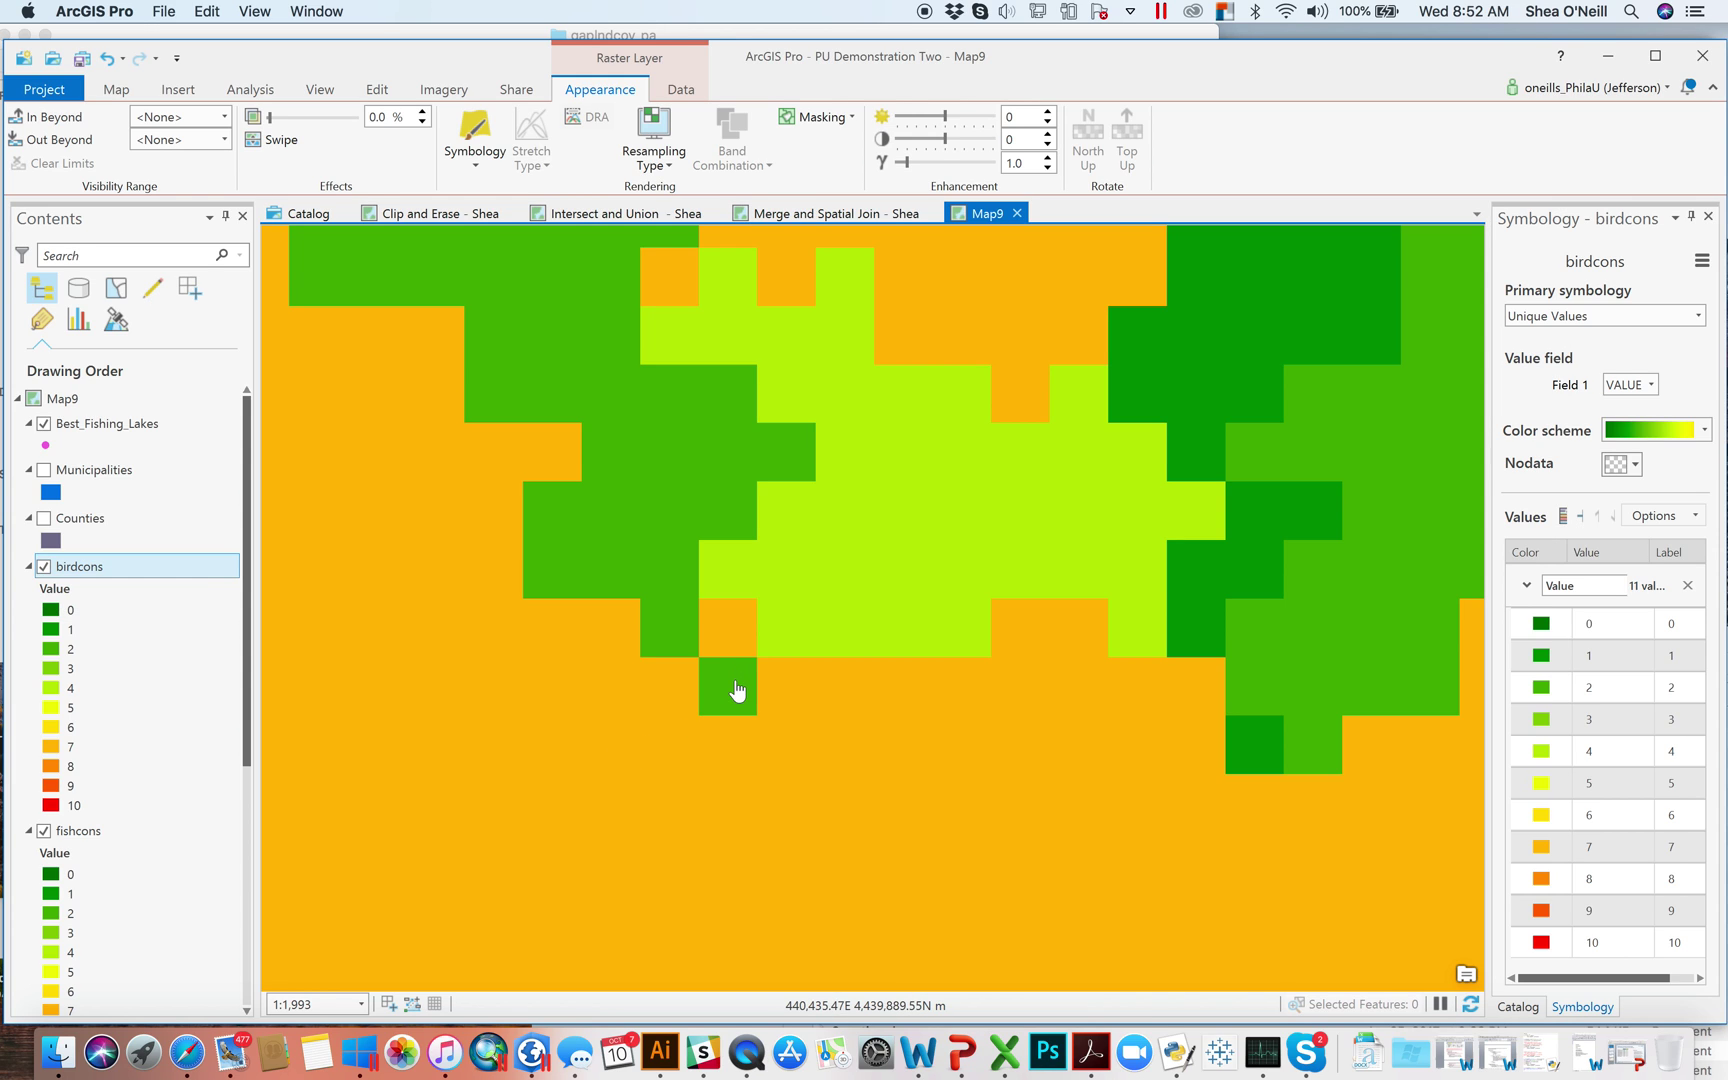
# Step: Compare the same cell across the three rasters by hiding birdcons and fishcons in turn, then show both again
pyautogui.click(44, 566)
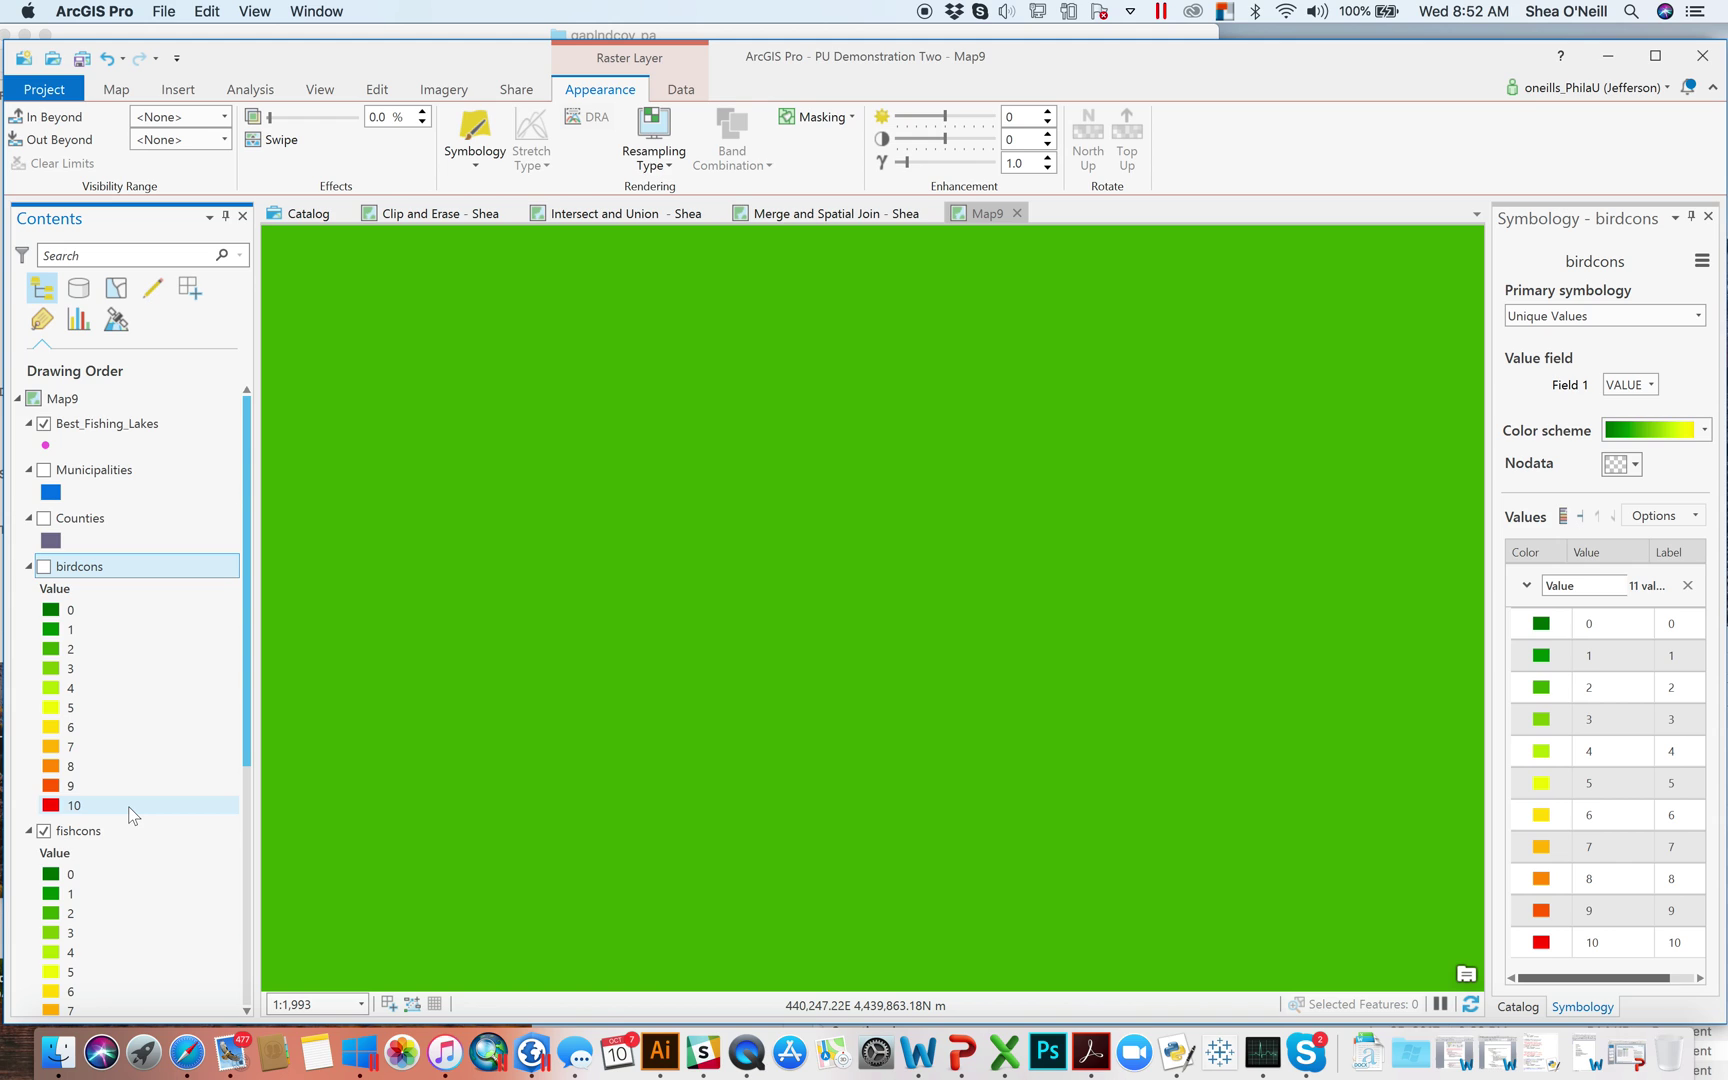
pyautogui.click(44, 831)
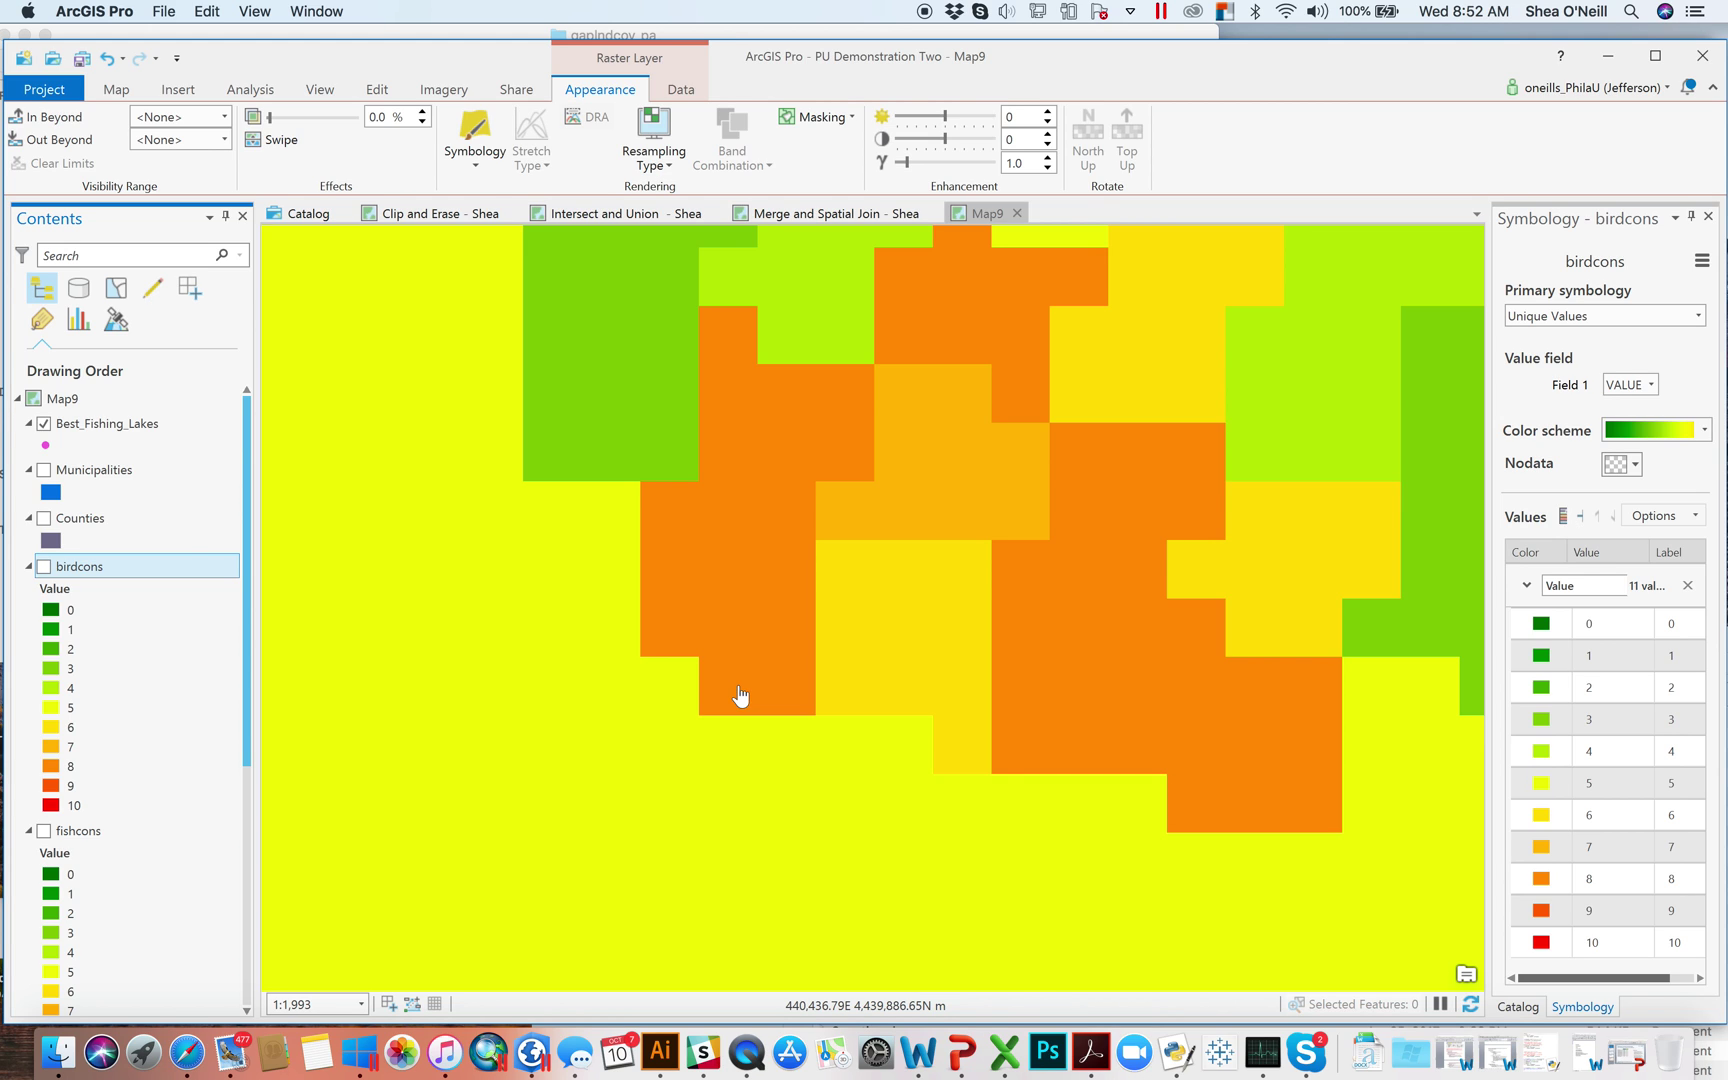
pyautogui.click(44, 566)
pyautogui.click(44, 831)
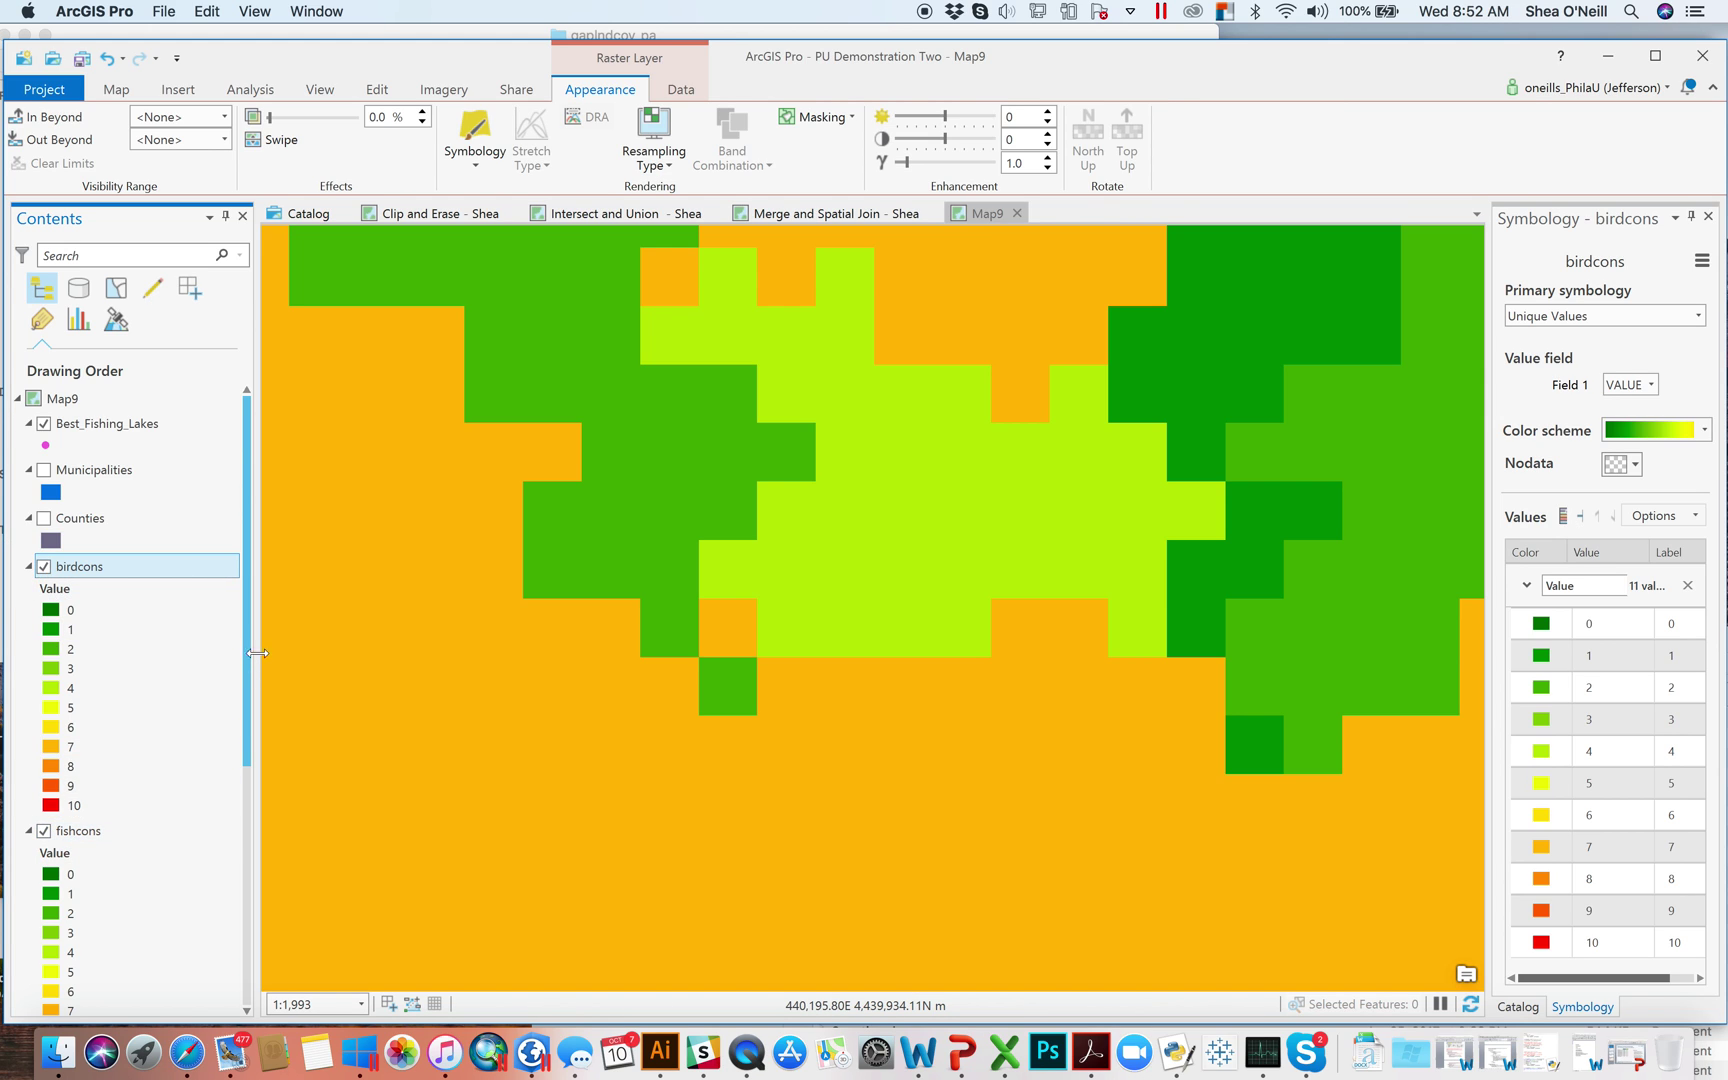
pyautogui.moveTo(252, 628); pyautogui.dragTo(250, 840)
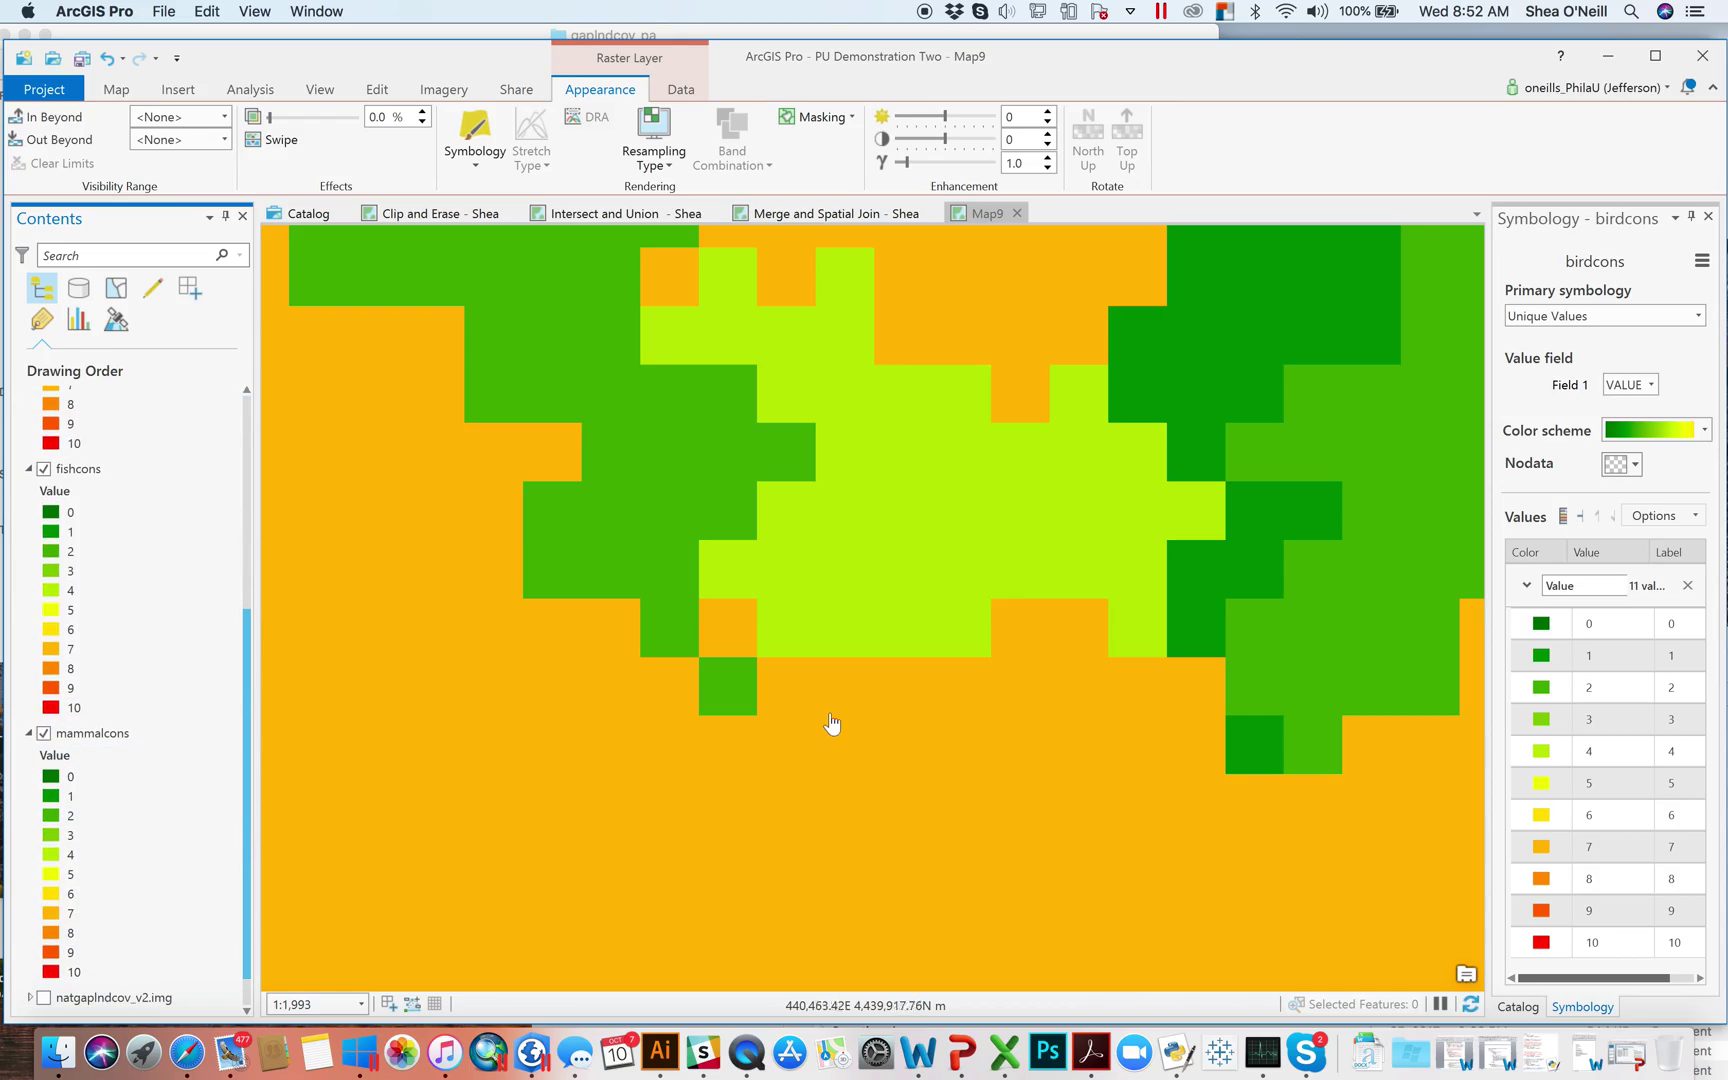
pyautogui.scroll(-10, 833, 730)
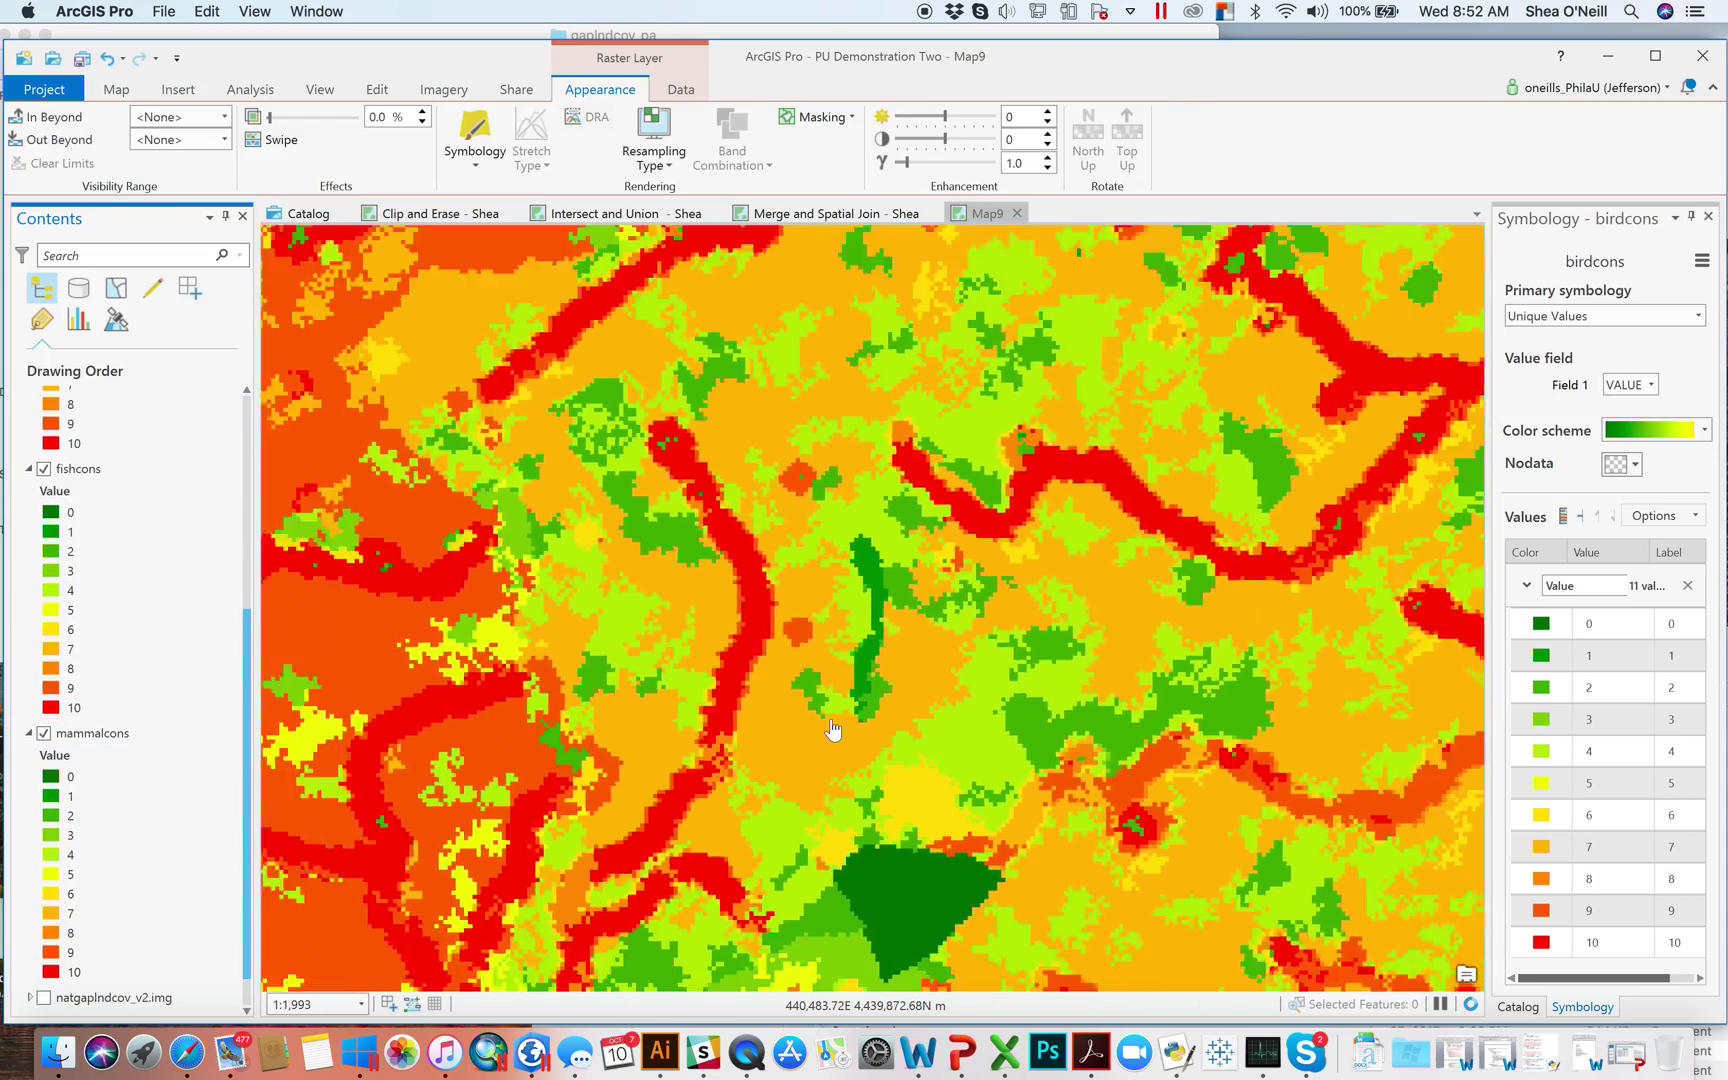
pyautogui.scroll(-3, 833, 728)
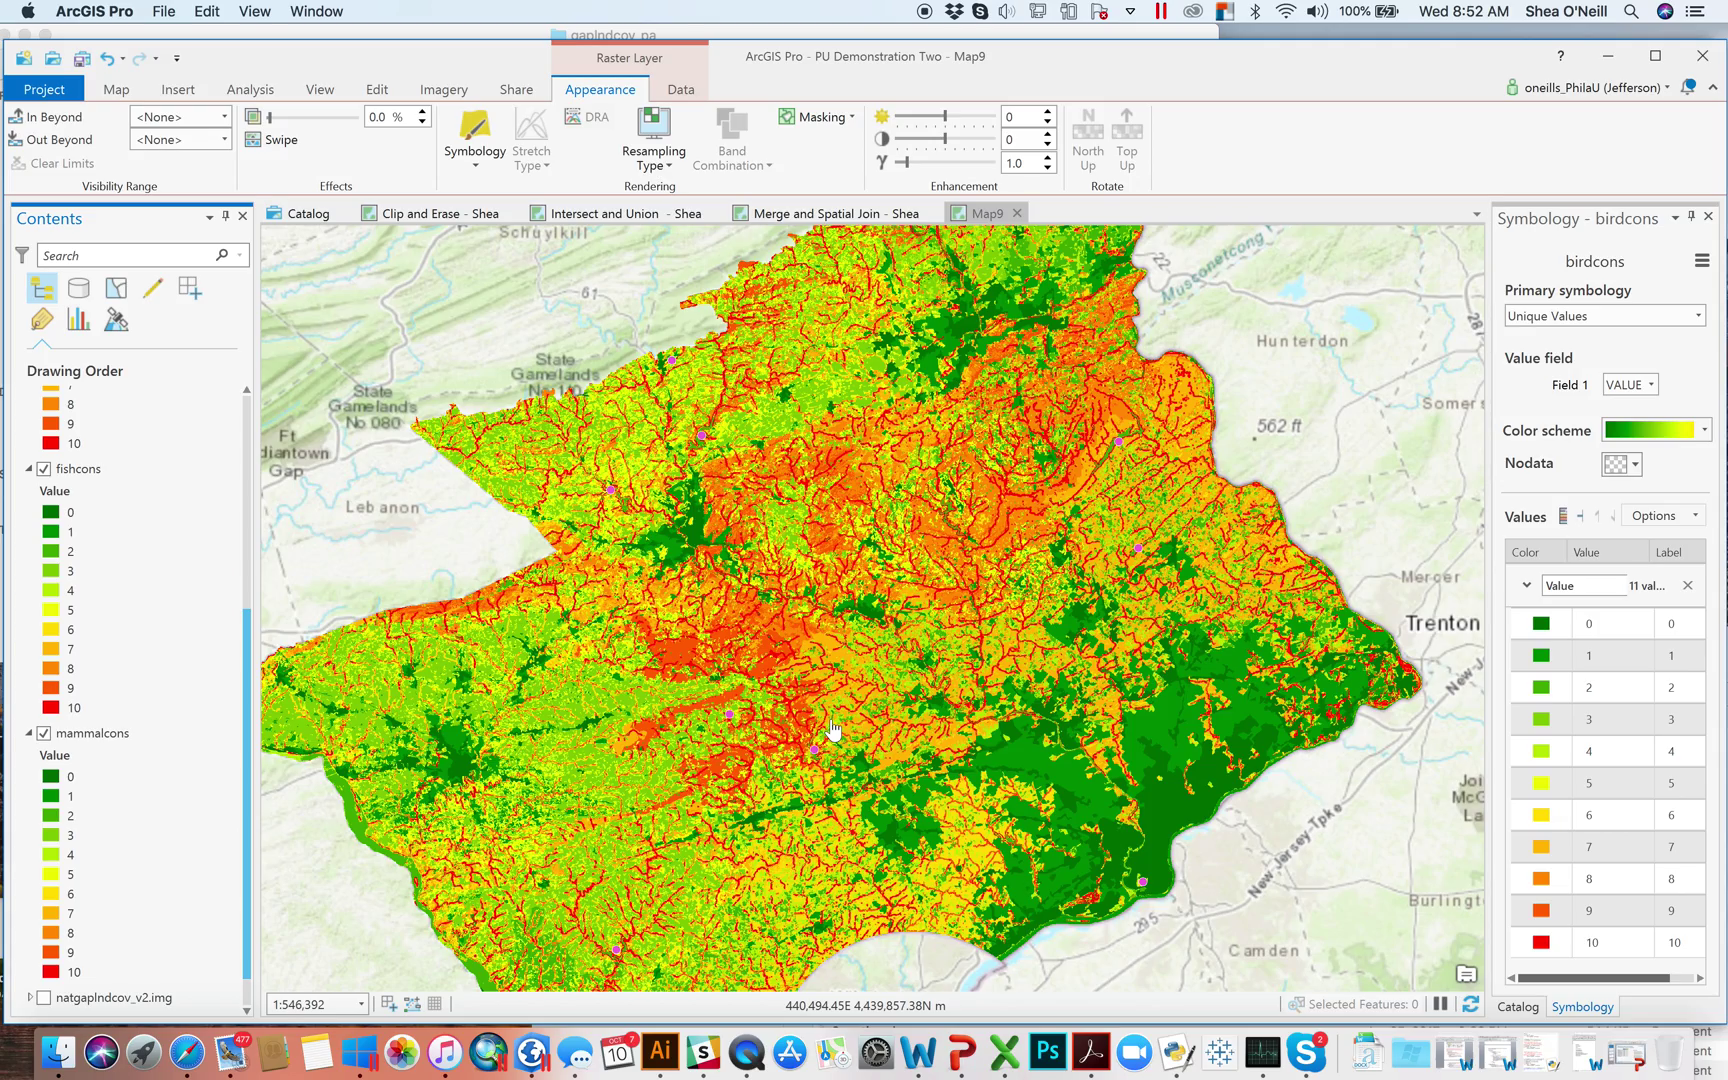
pyautogui.moveTo(822, 606); pyautogui.dragTo(833, 560)
pyautogui.scroll(-3, 833, 560)
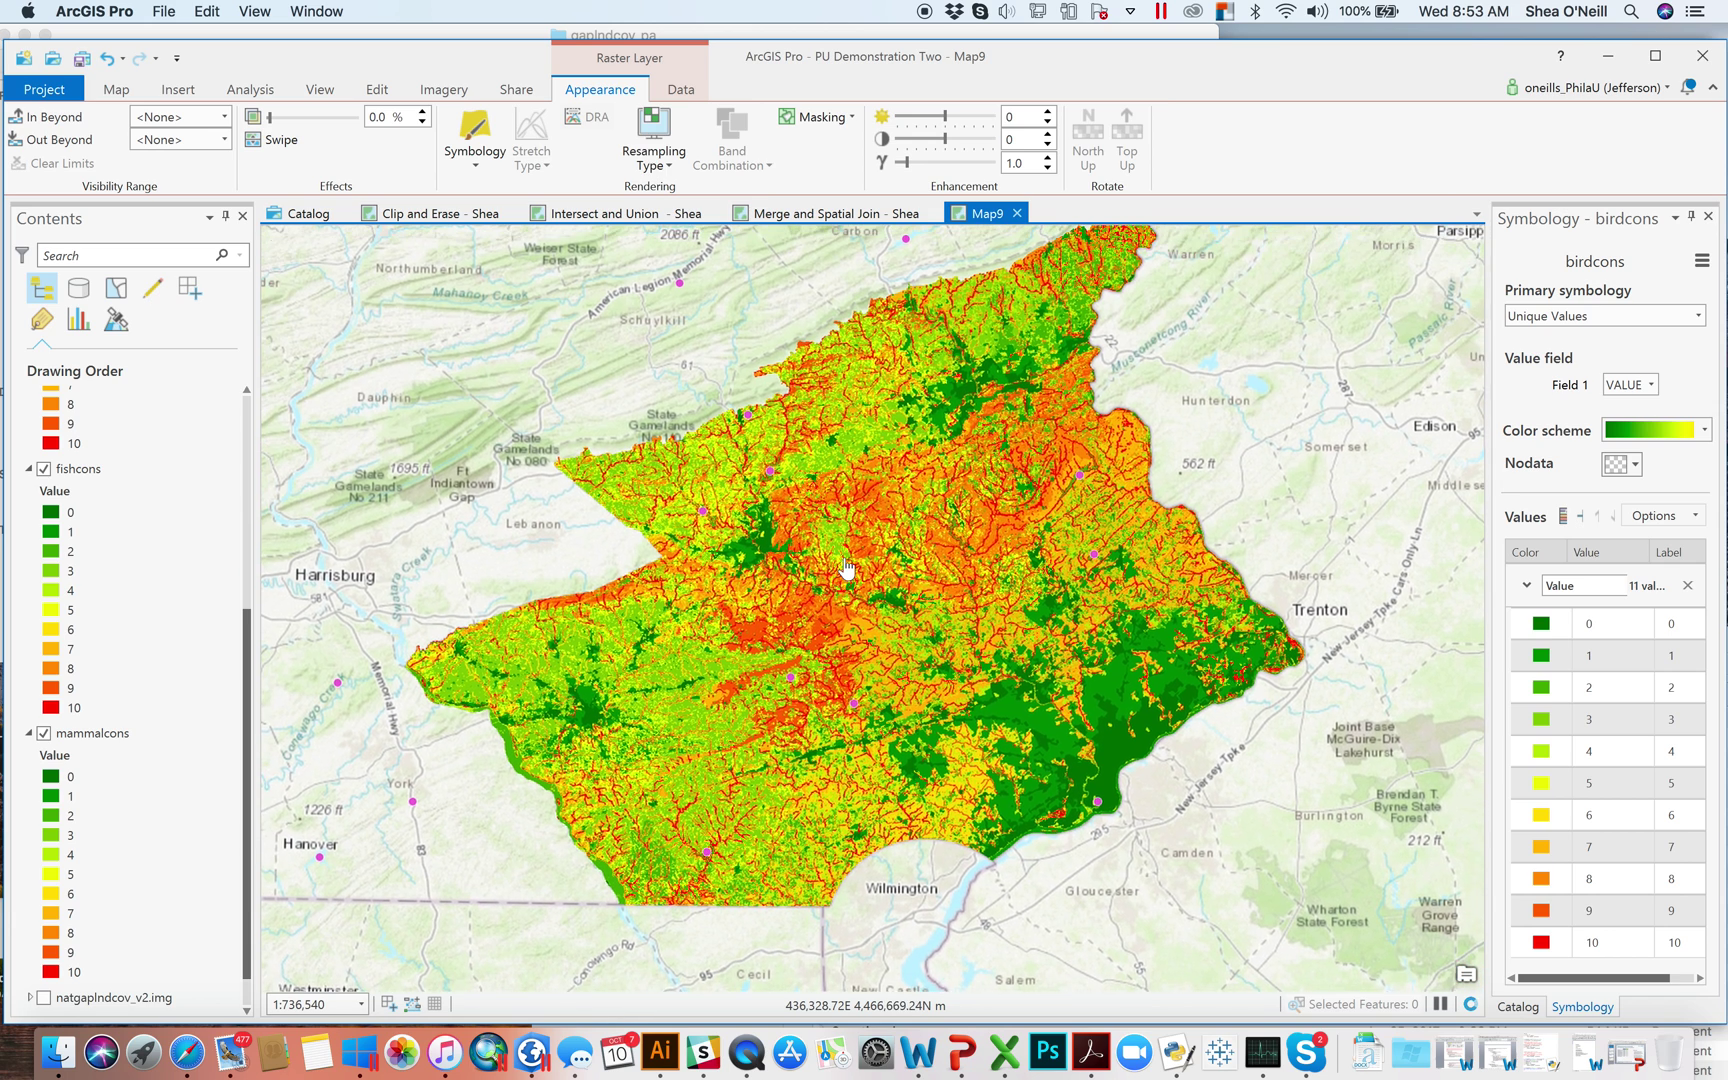
# Step: Set the geoprocessing environment's processing extent and raster cell size to match the birdcons layer
pyautogui.click(252, 91)
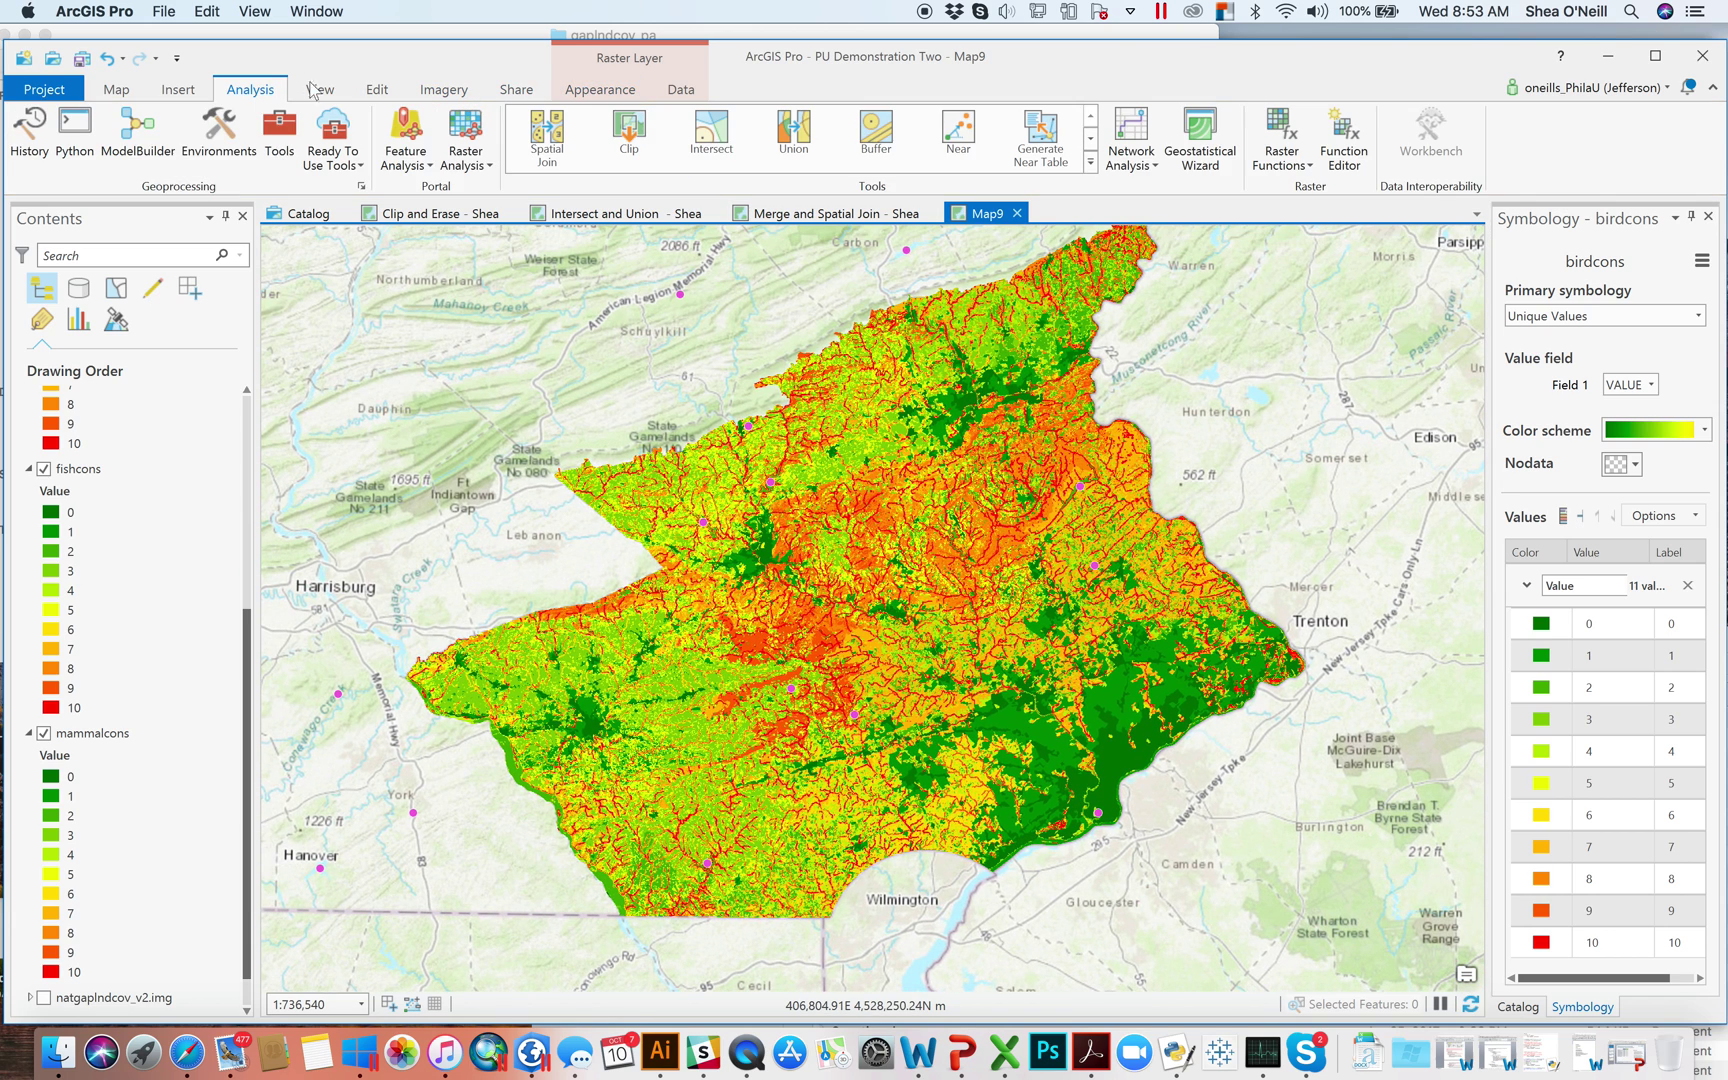
pyautogui.click(217, 139)
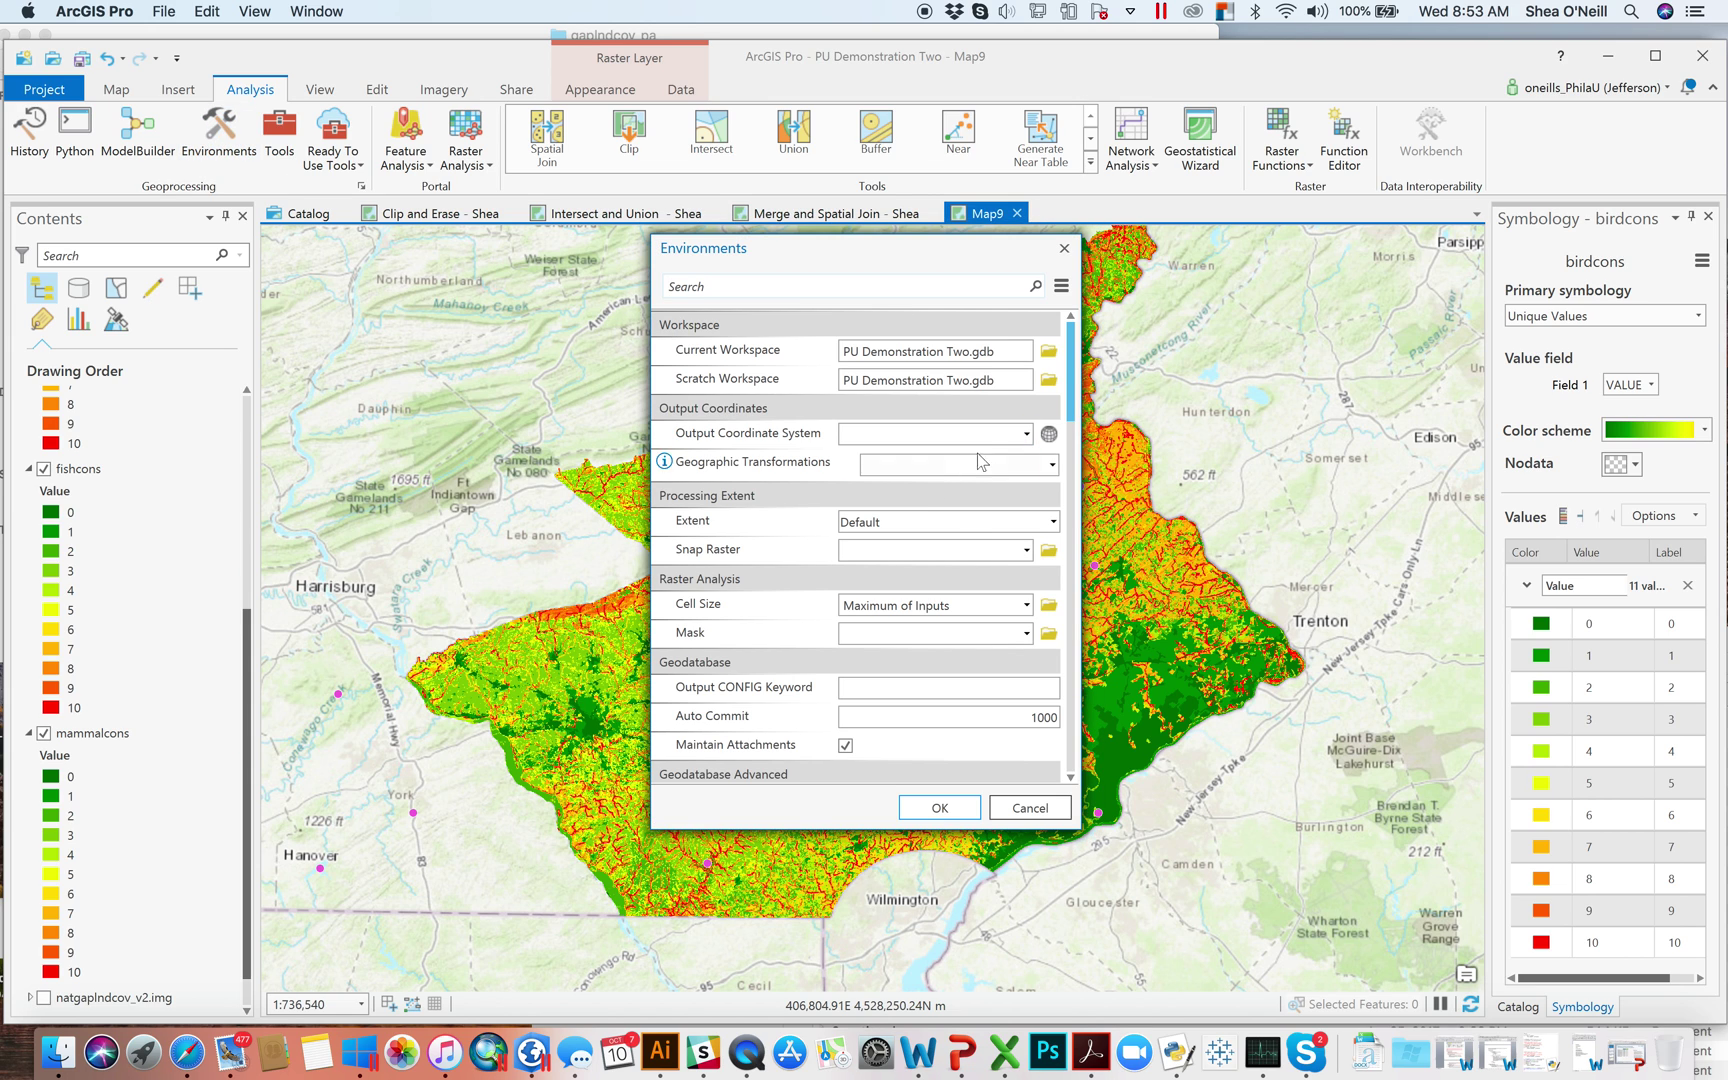
pyautogui.click(1055, 521)
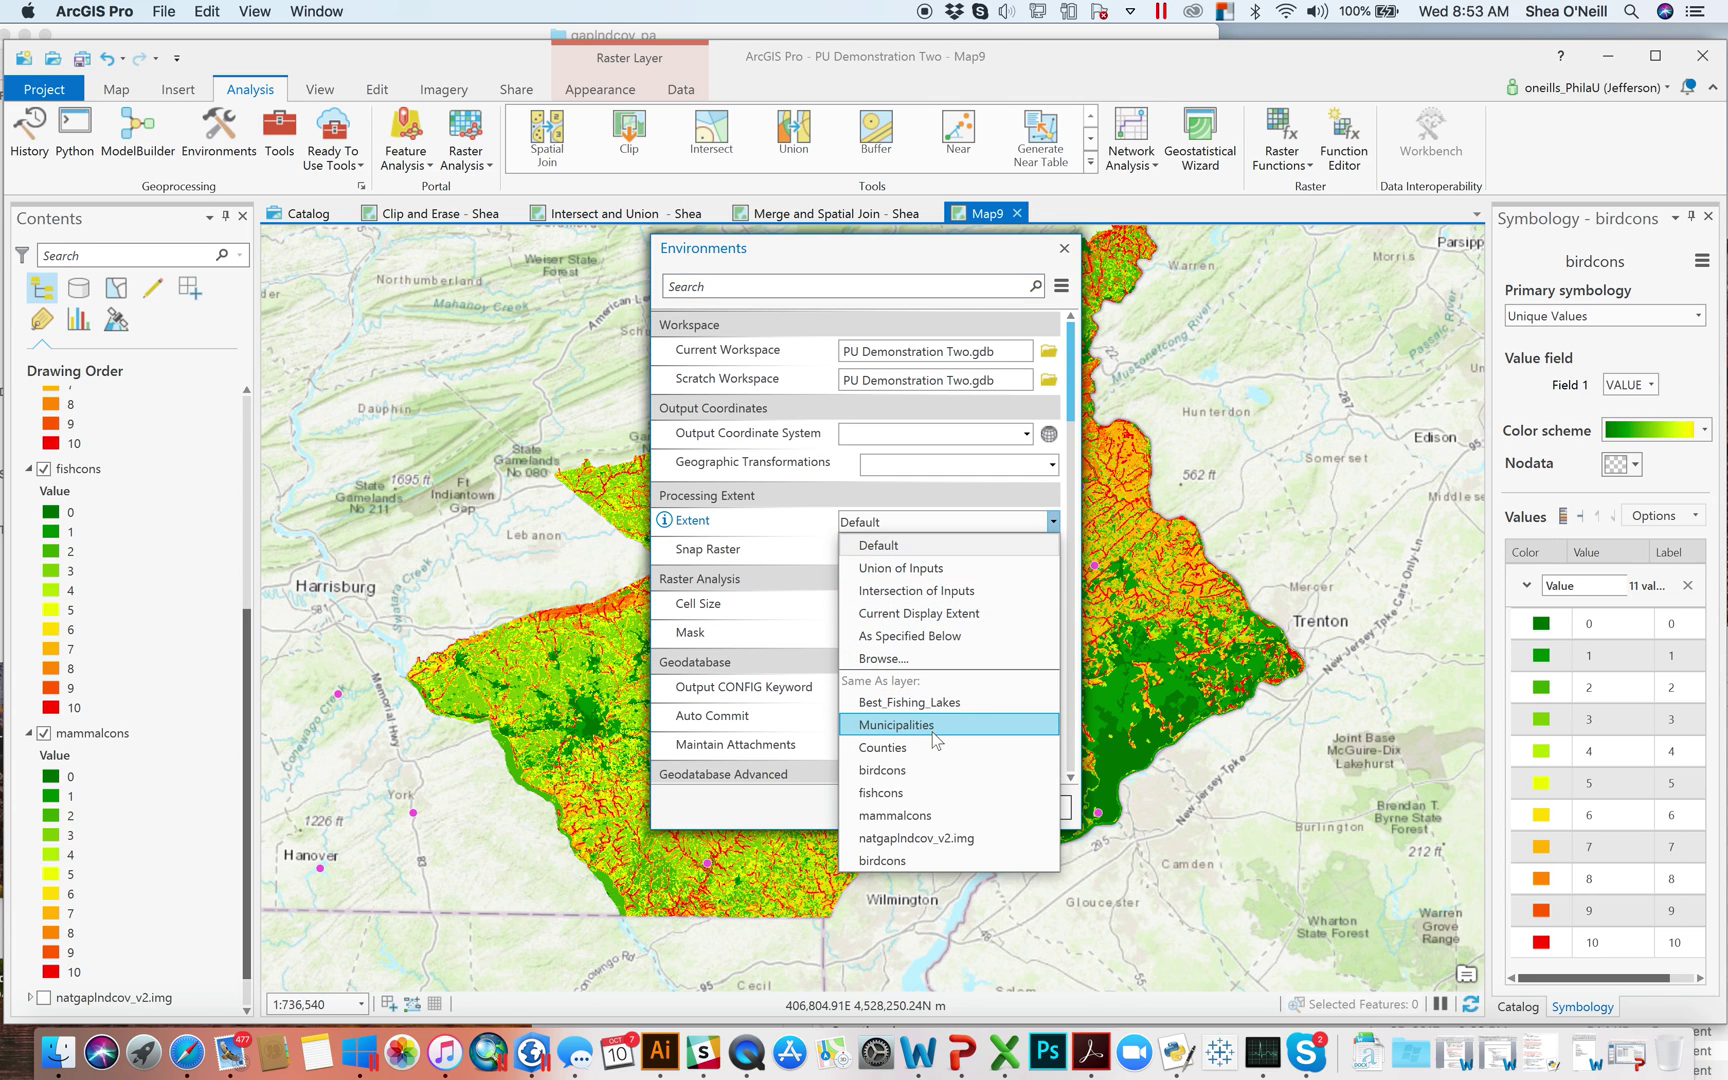
pyautogui.click(912, 770)
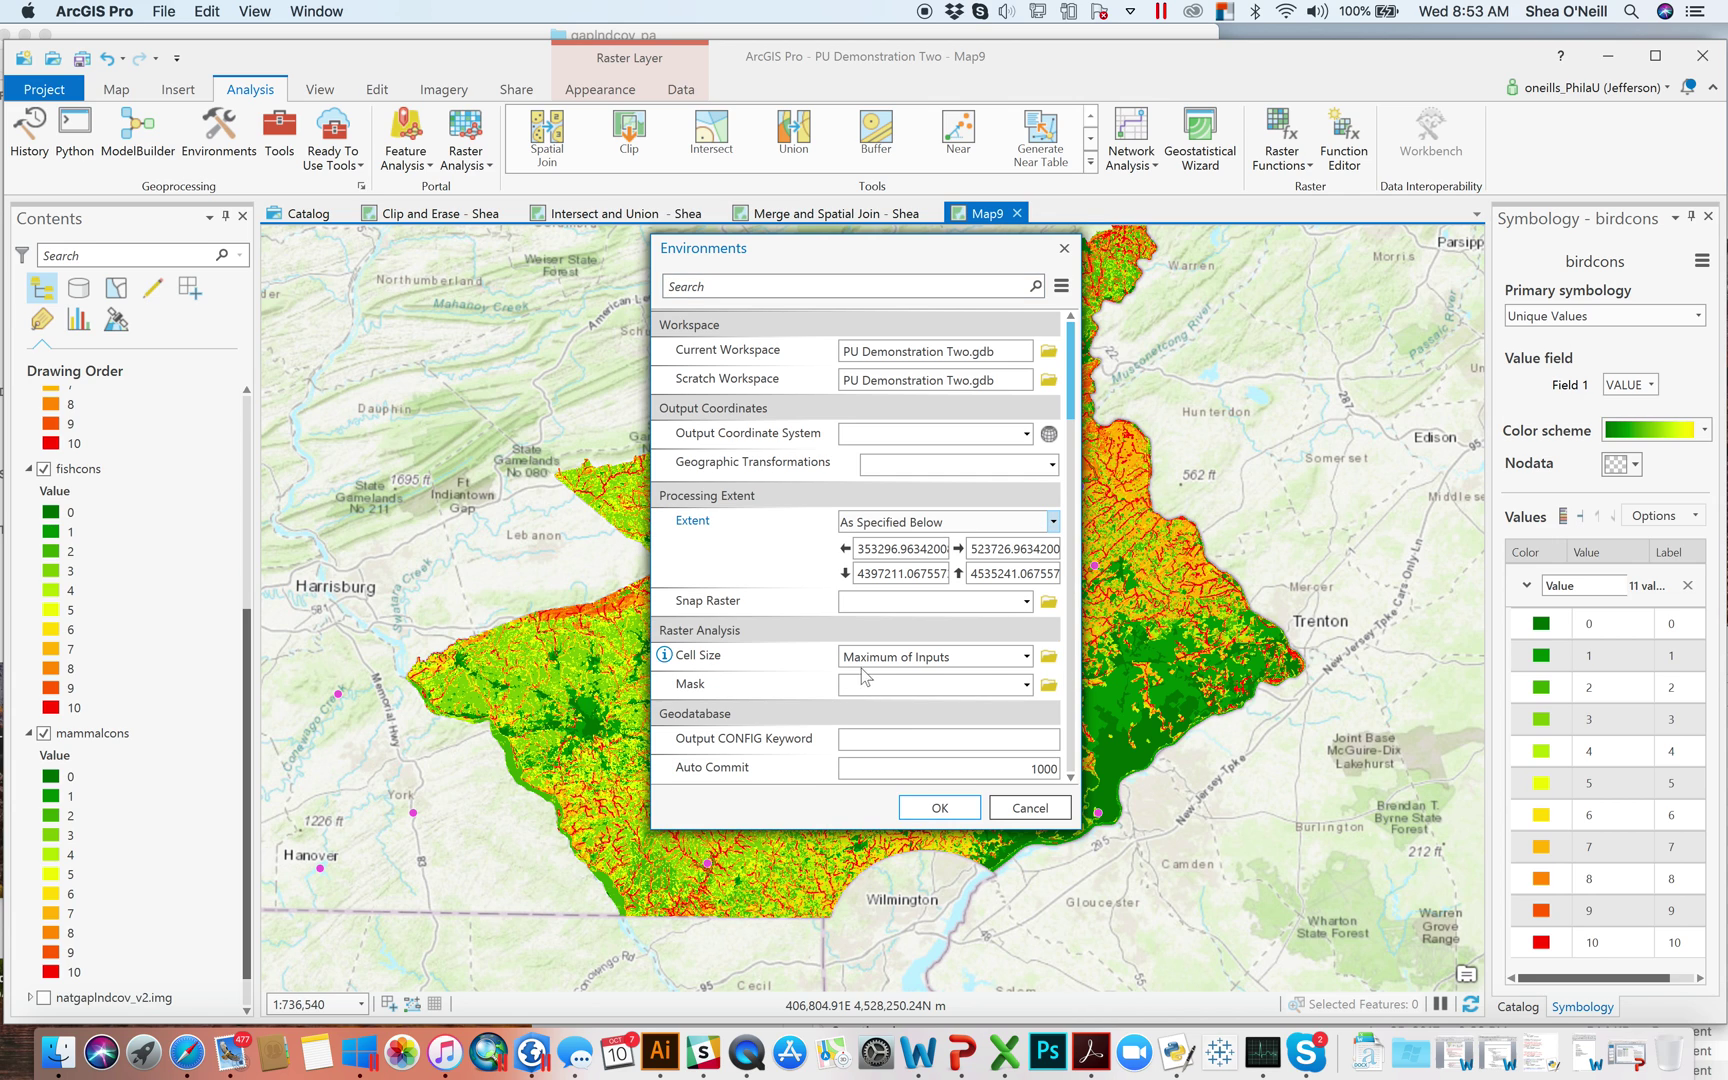
pyautogui.click(1028, 658)
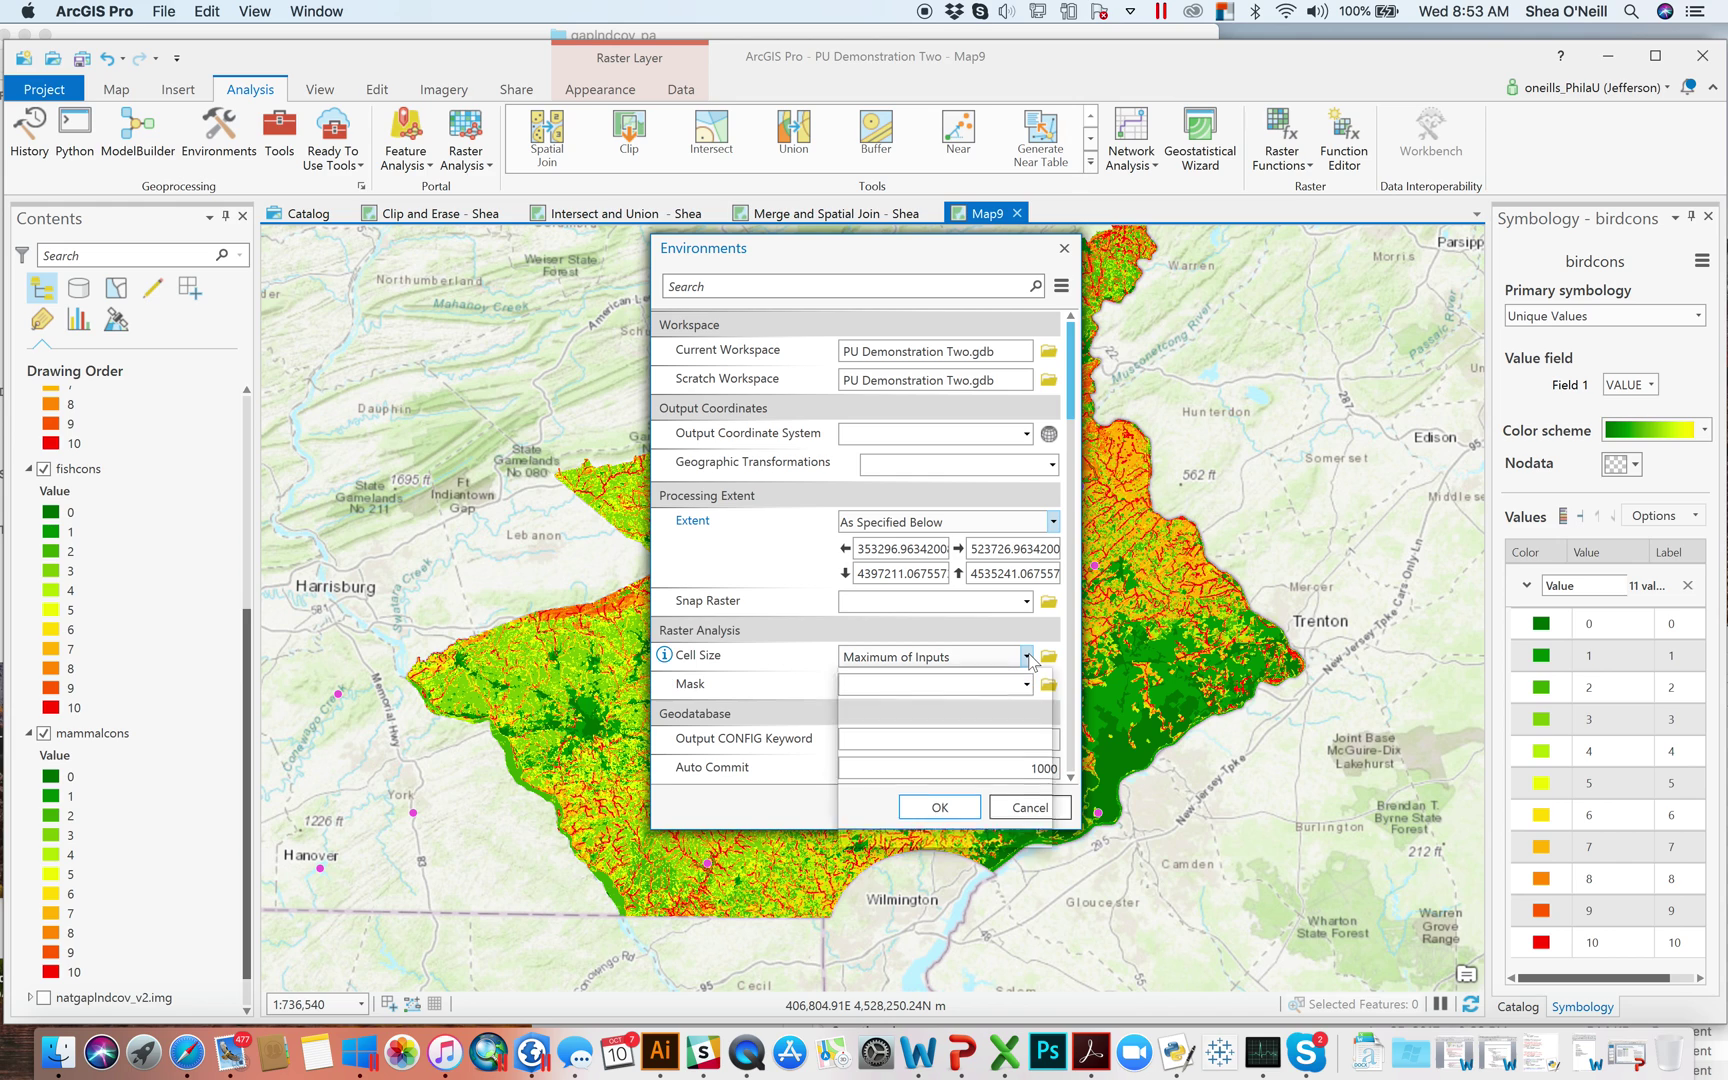
pyautogui.click(939, 731)
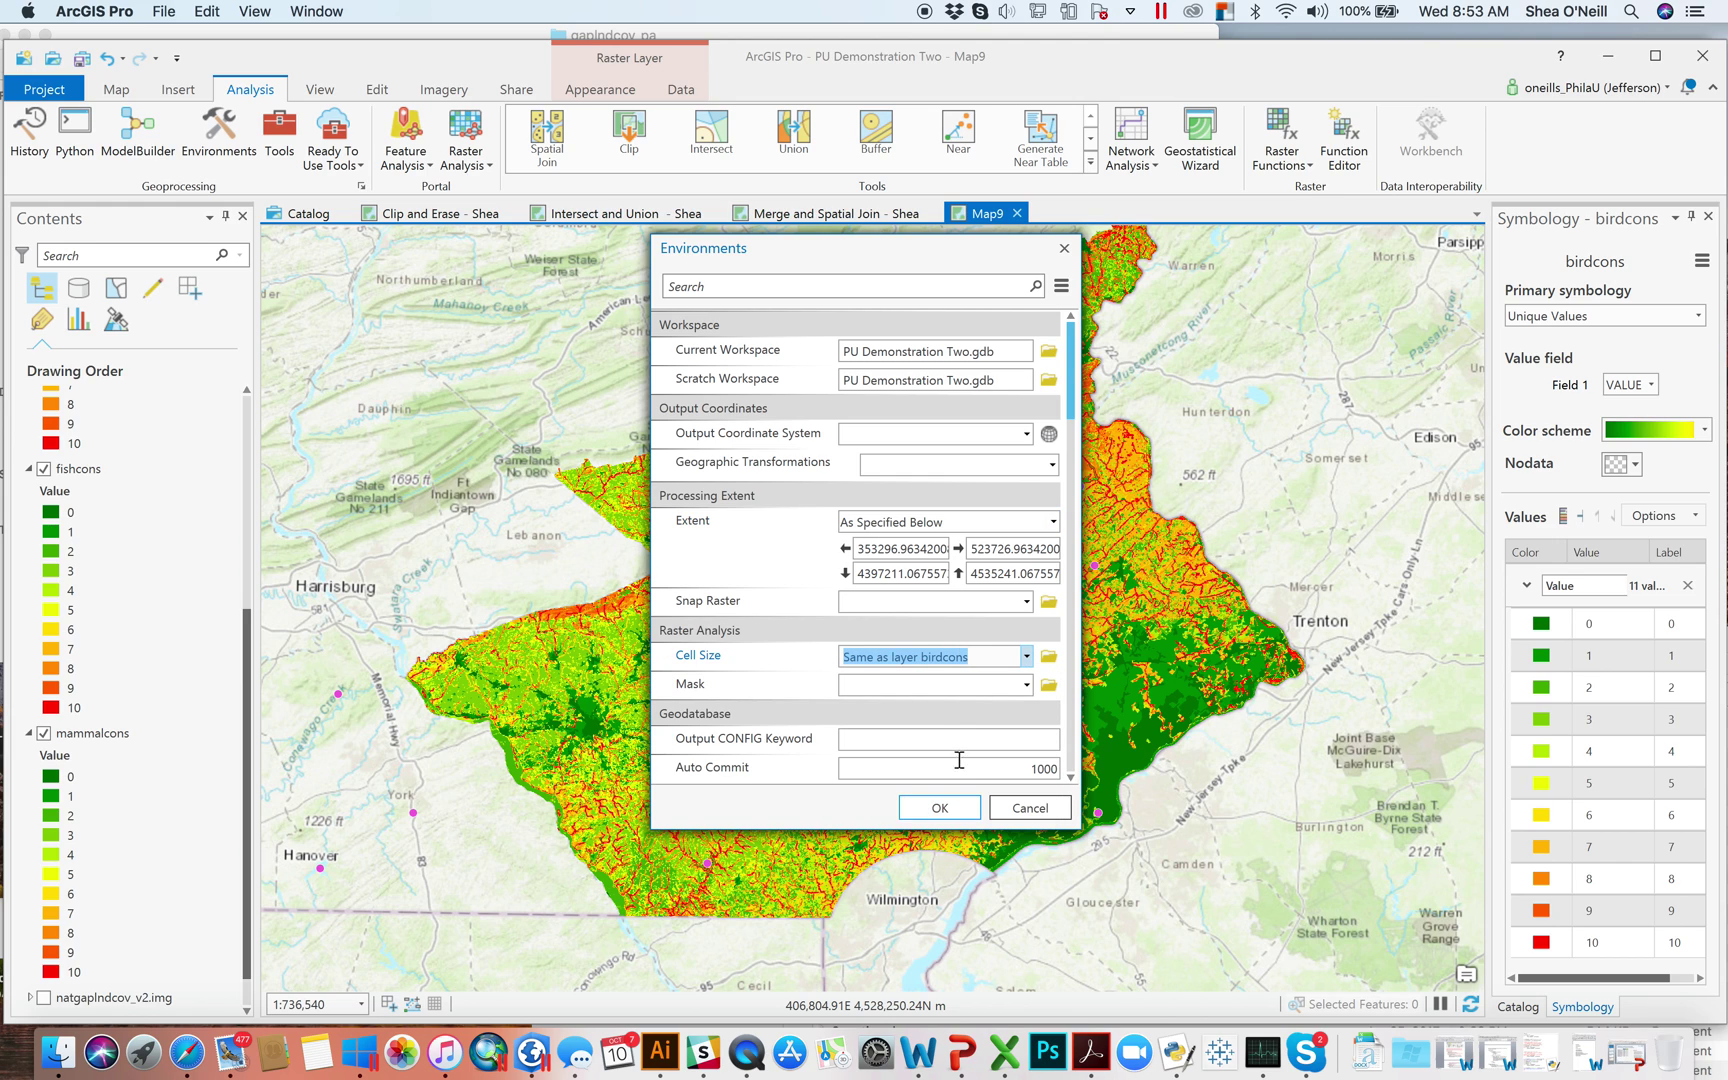
pyautogui.click(940, 810)
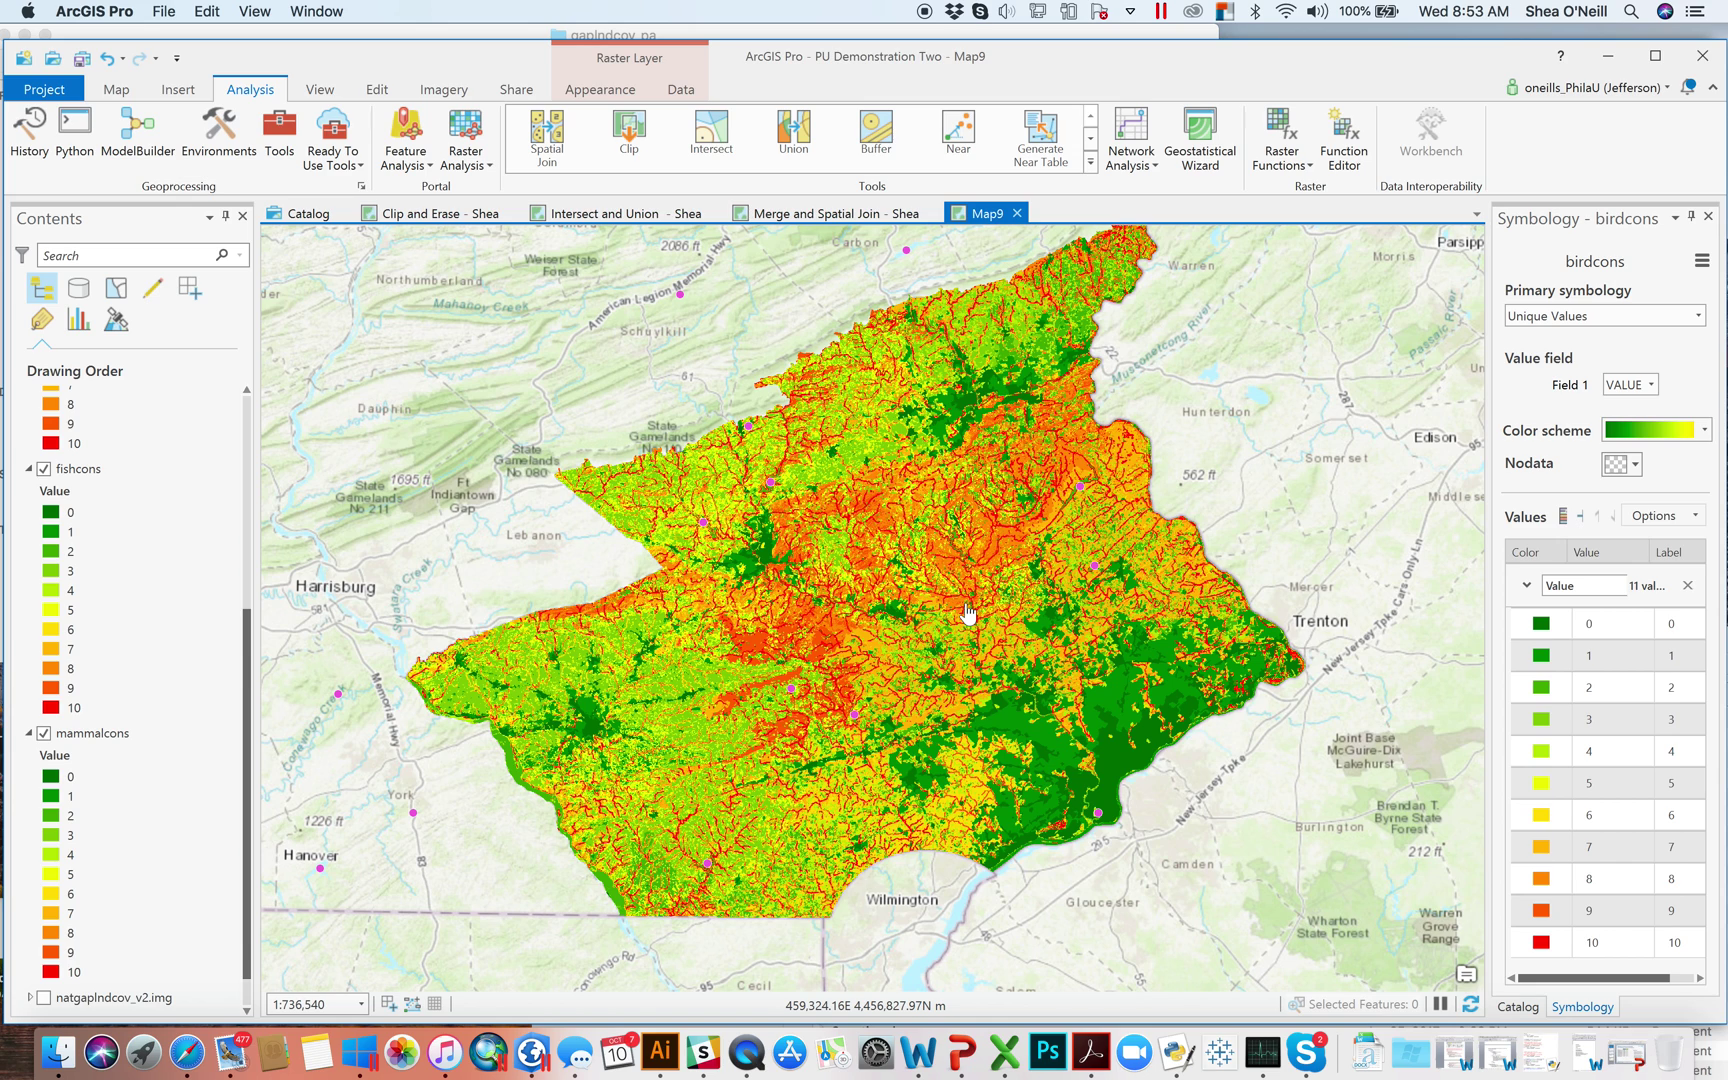
# Step: Open the Cell Statistics tool from the Local toolset of the Spatial Analyst toolbox
pyautogui.click(271, 160)
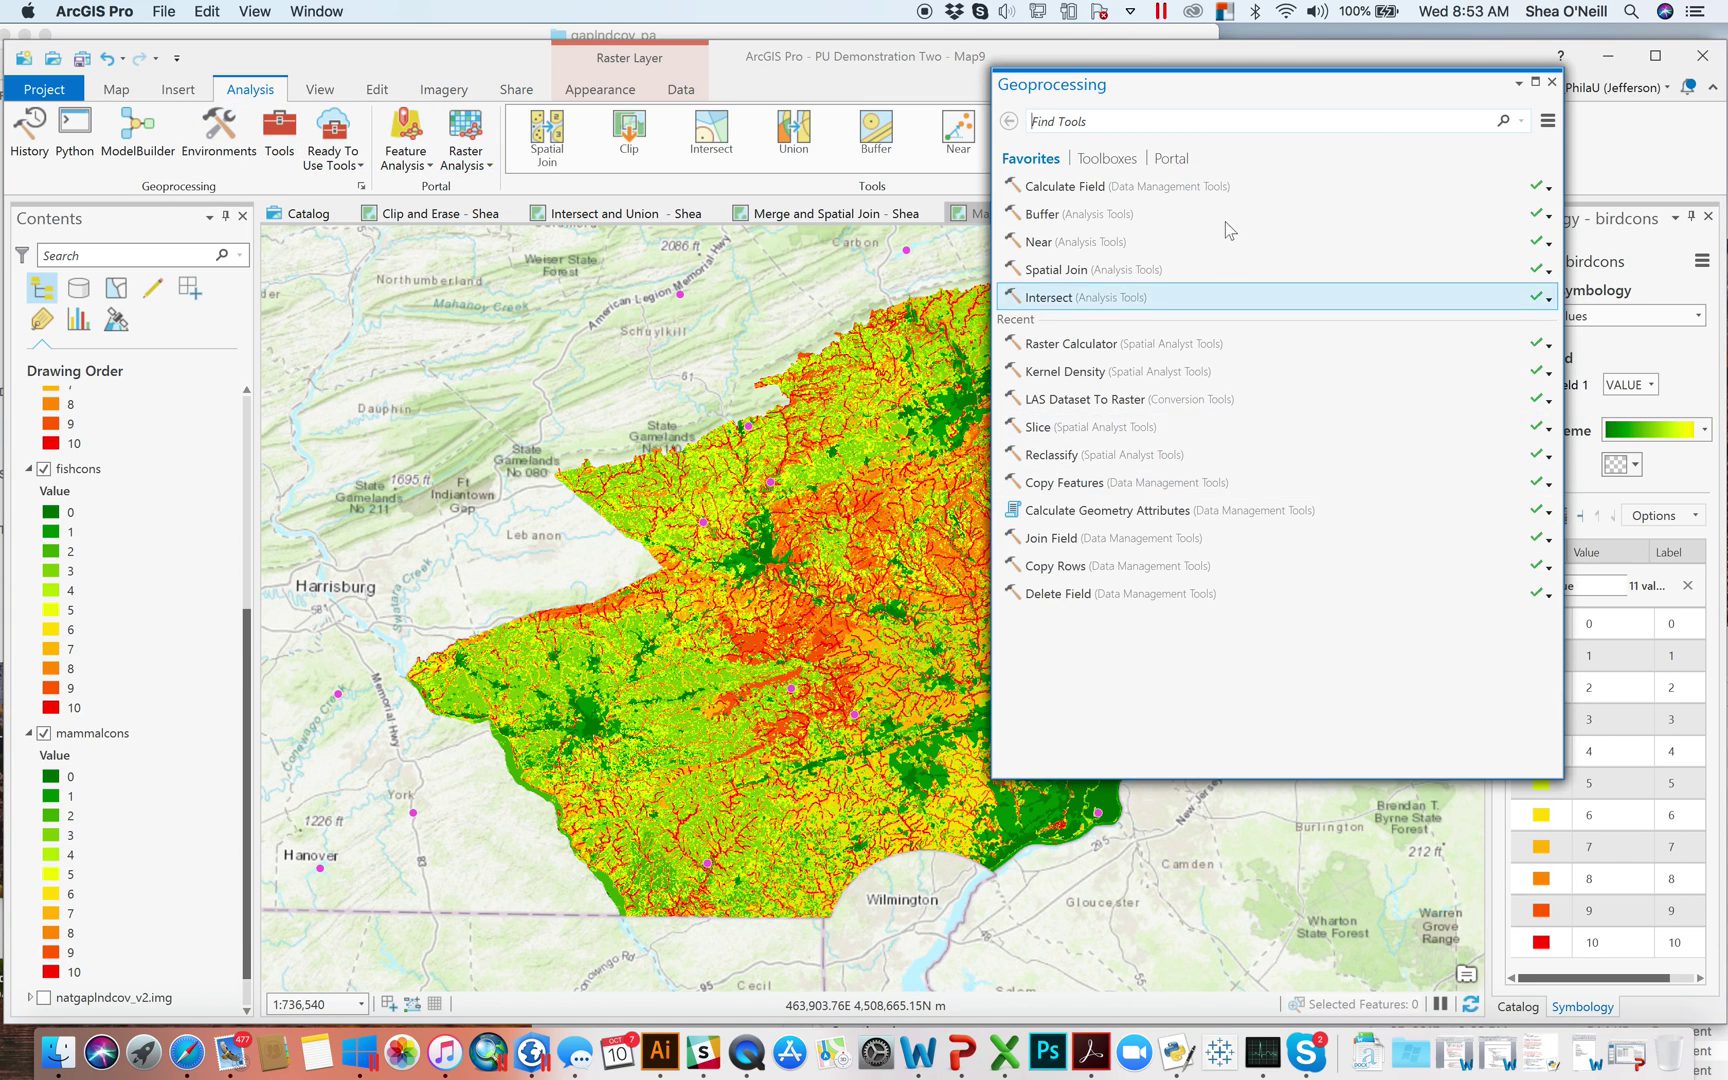
pyautogui.click(1117, 160)
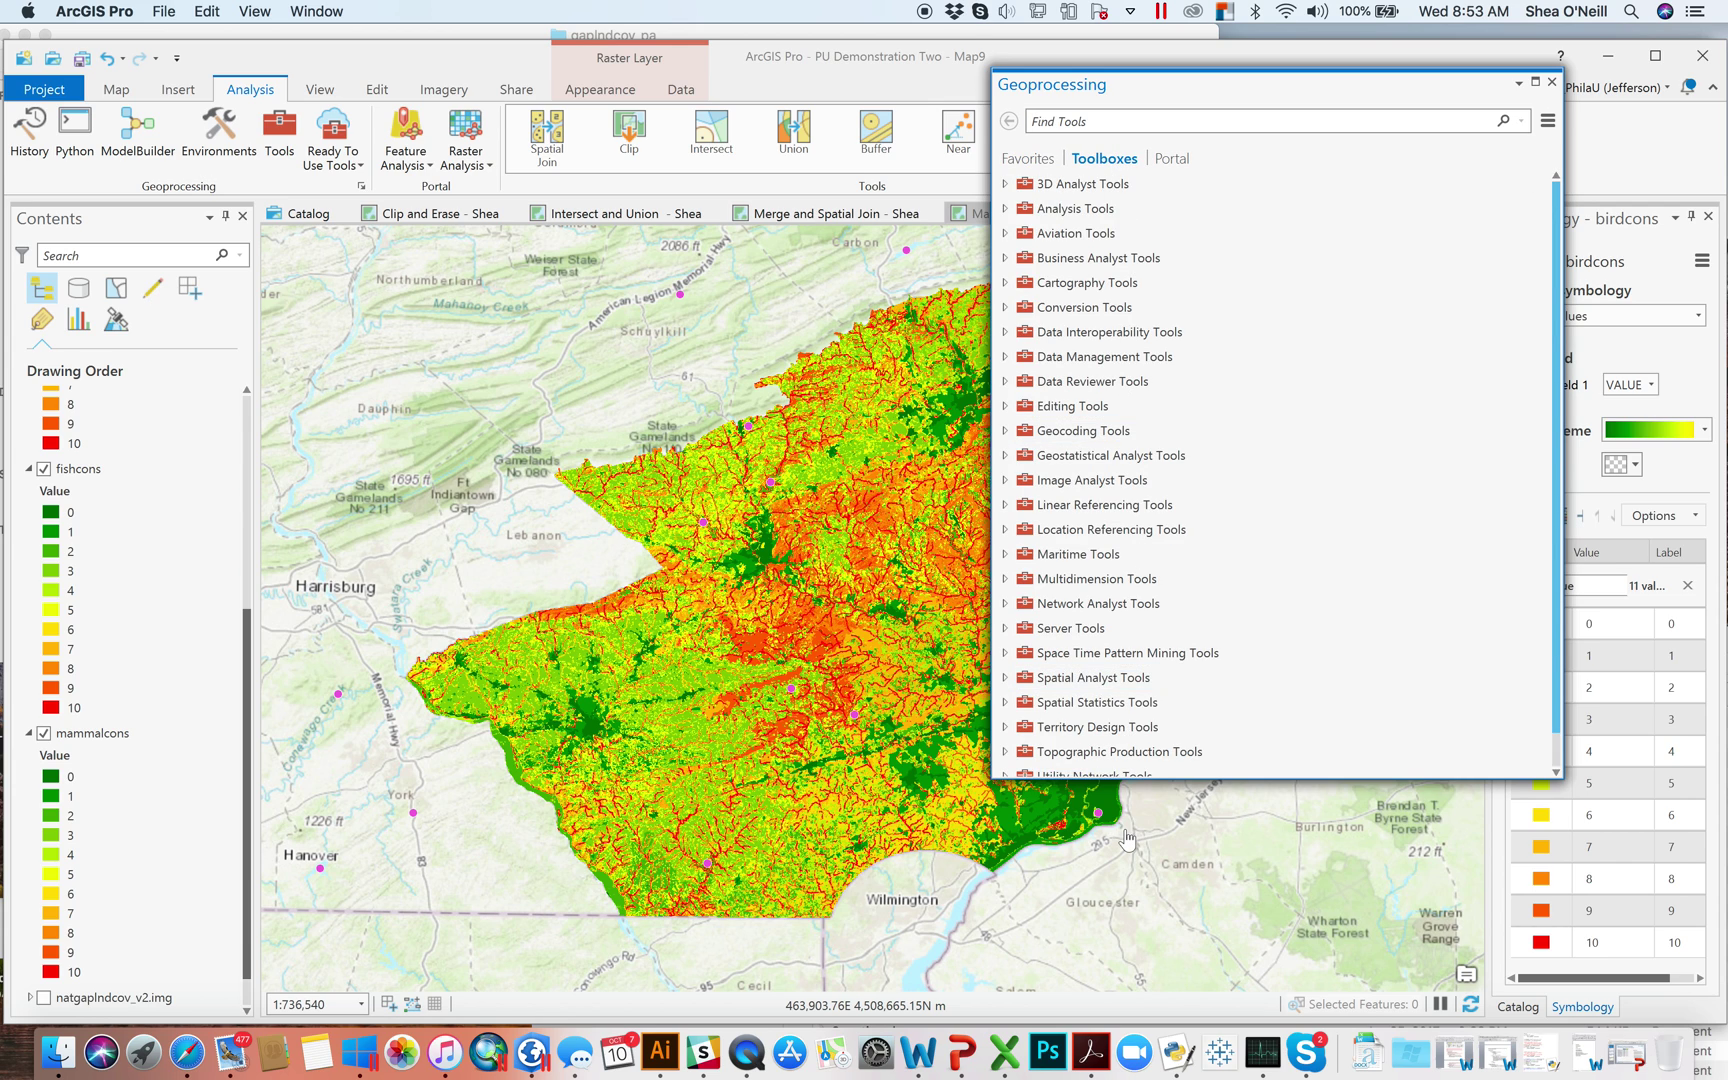
pyautogui.click(1005, 677)
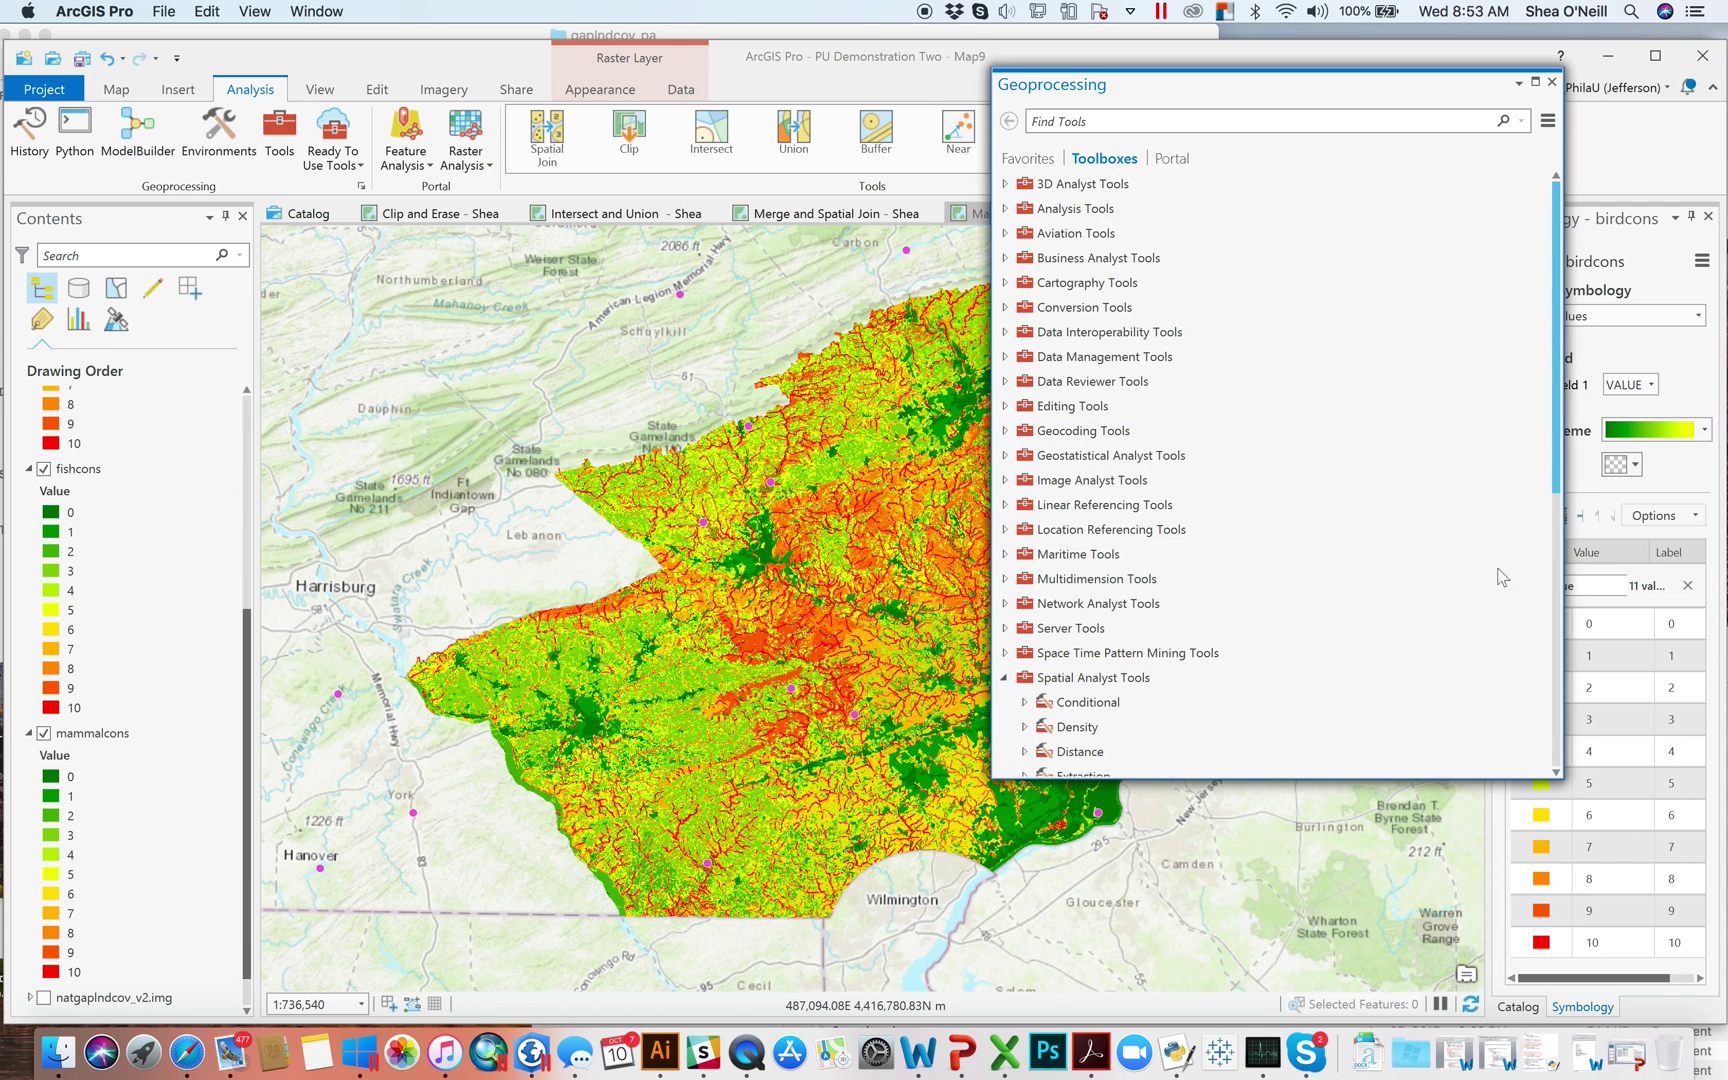
pyautogui.moveTo(1560, 448); pyautogui.dragTo(1560, 602)
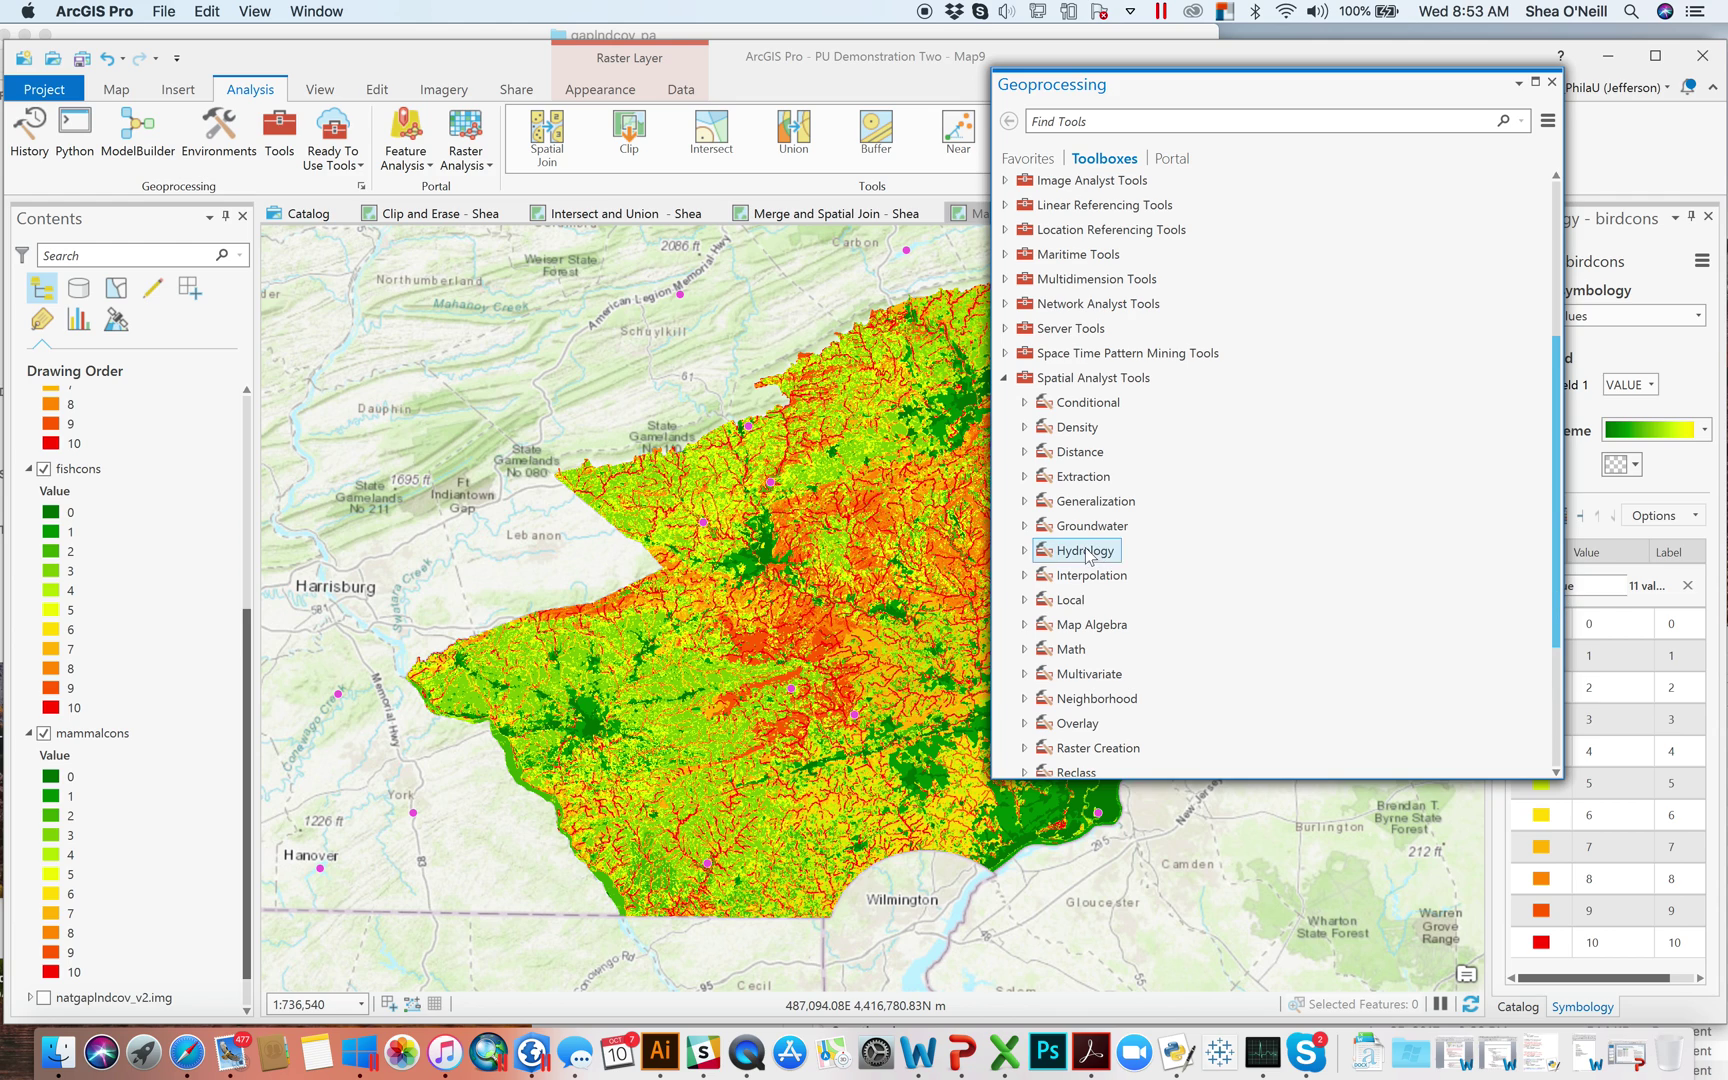
pyautogui.click(1024, 600)
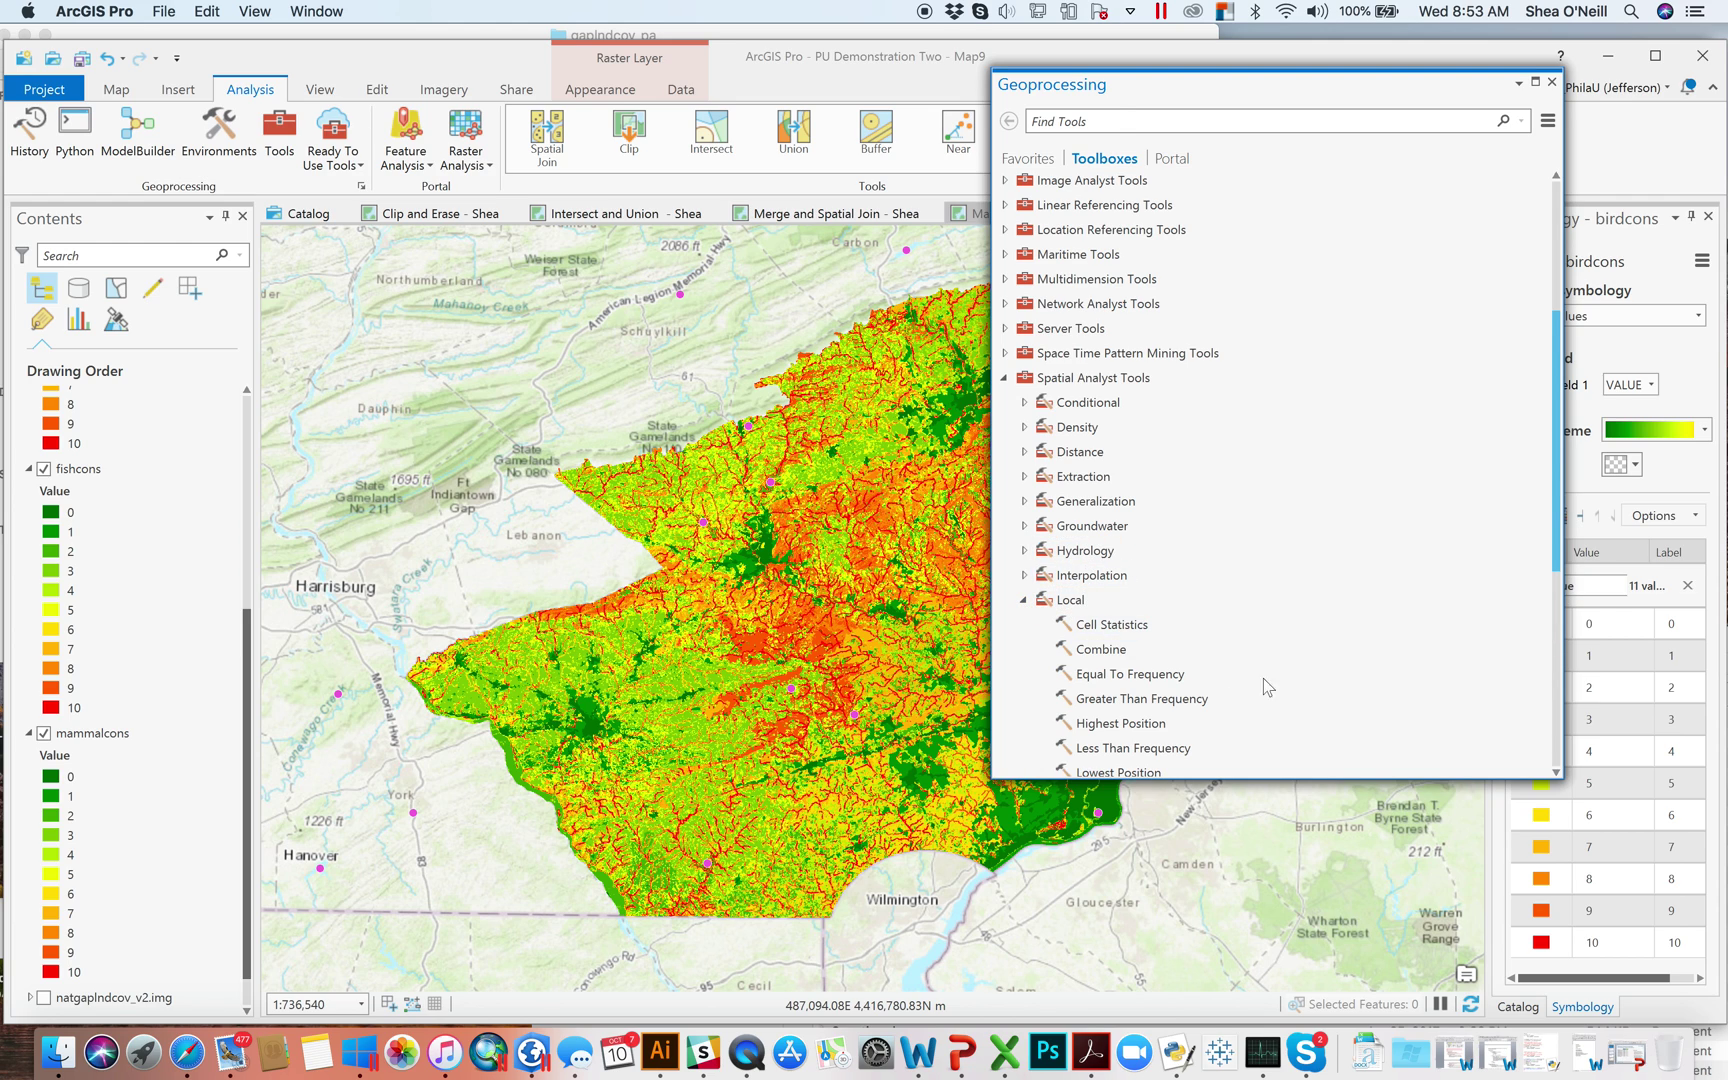
pyautogui.click(1103, 627)
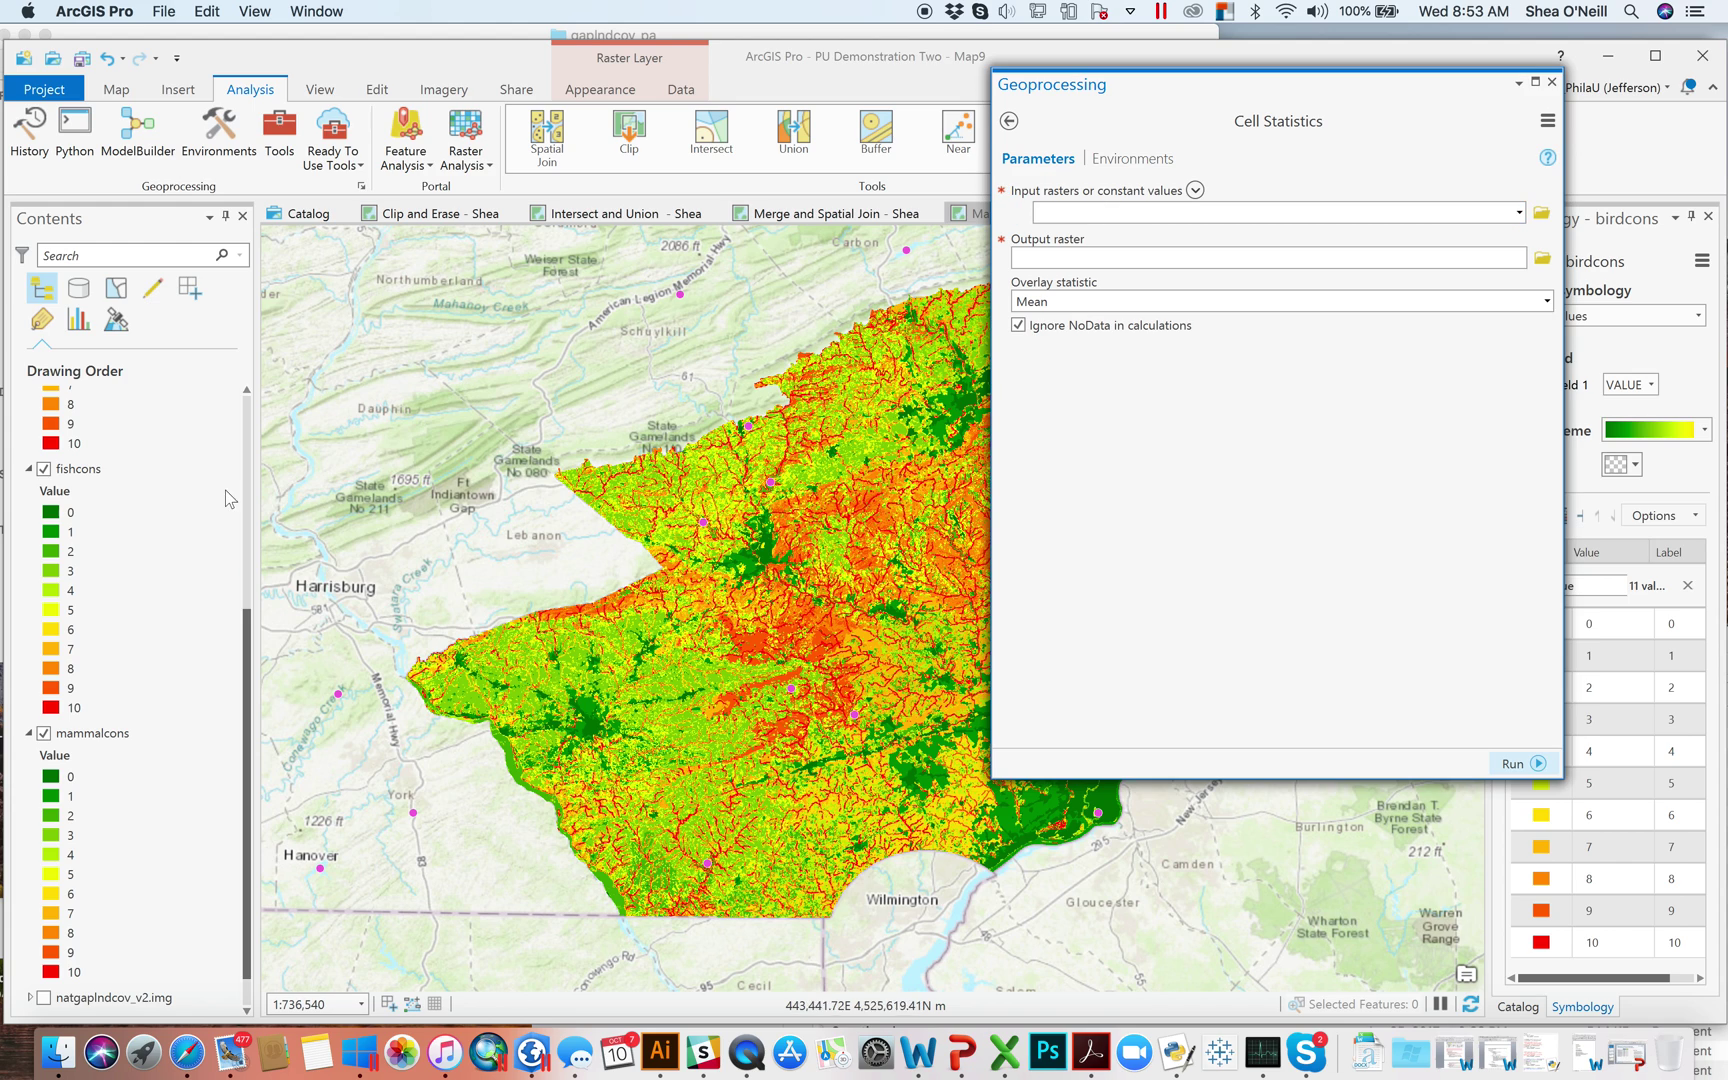
# Step: Add birdcons, fishcons and mammalcons as the input rasters for Cell Statistics
pyautogui.moveTo(244, 641); pyautogui.dragTo(261, 325)
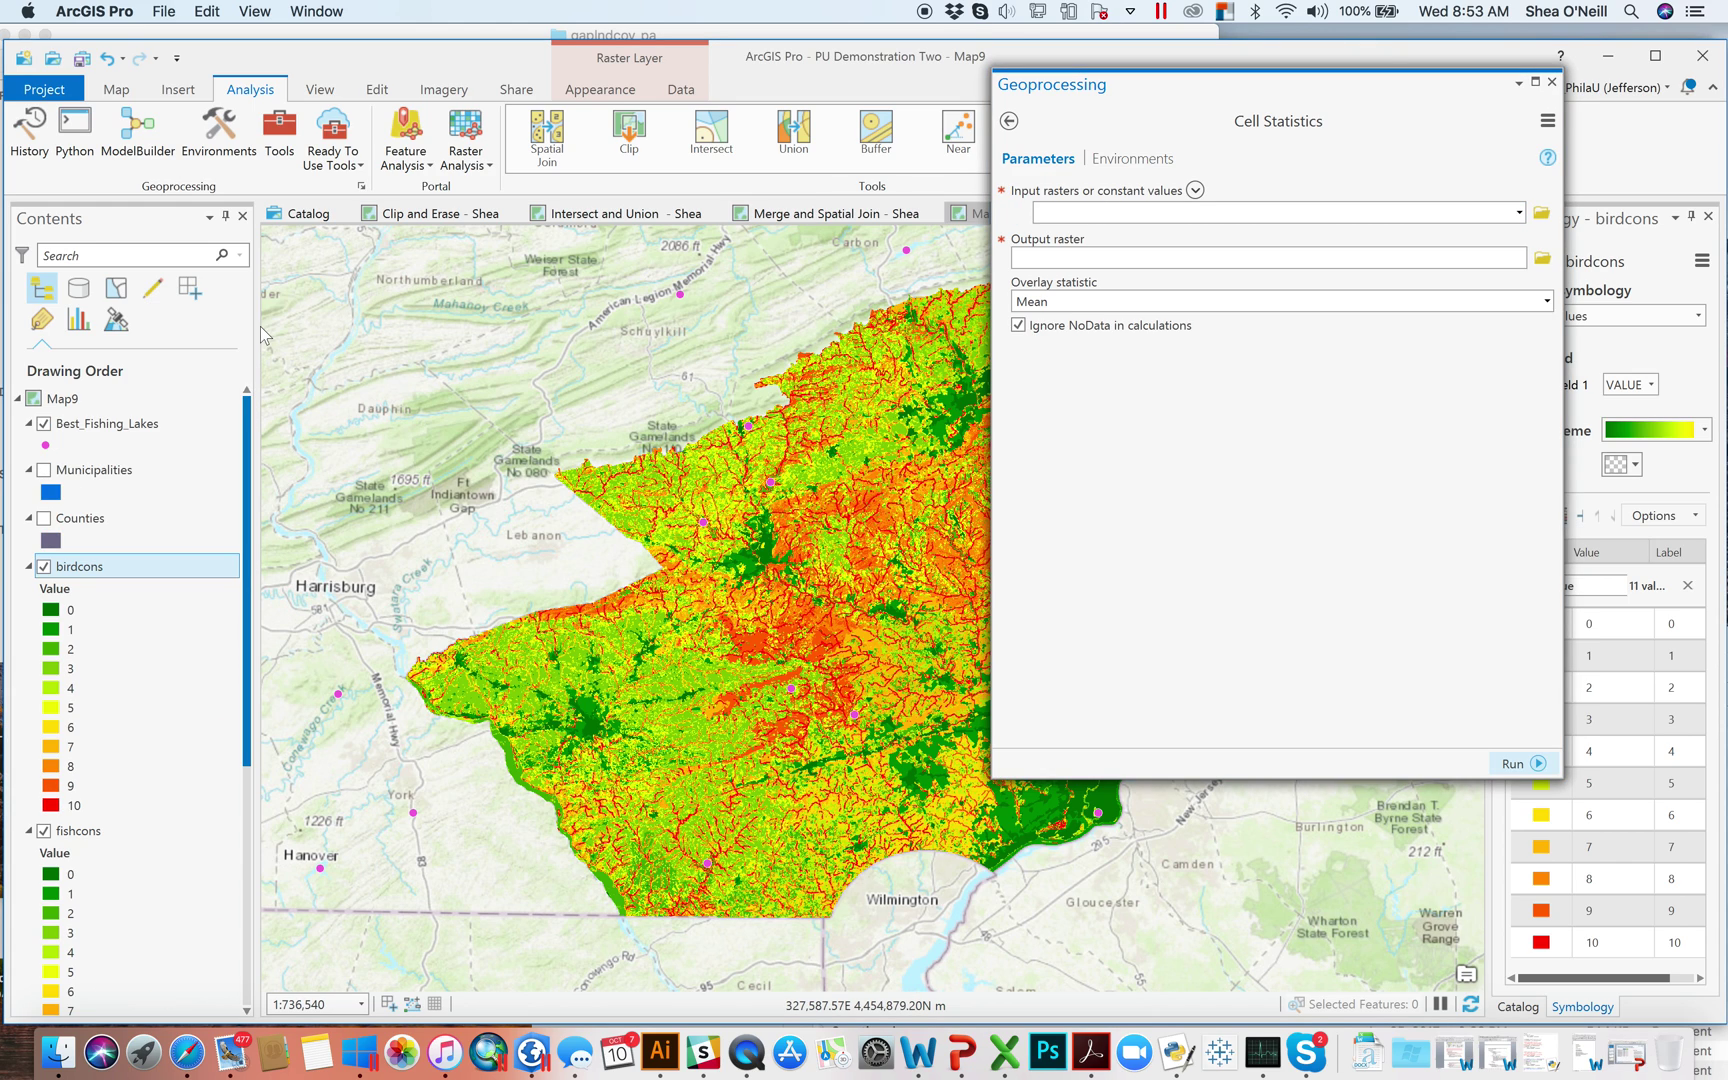
pyautogui.click(110, 565)
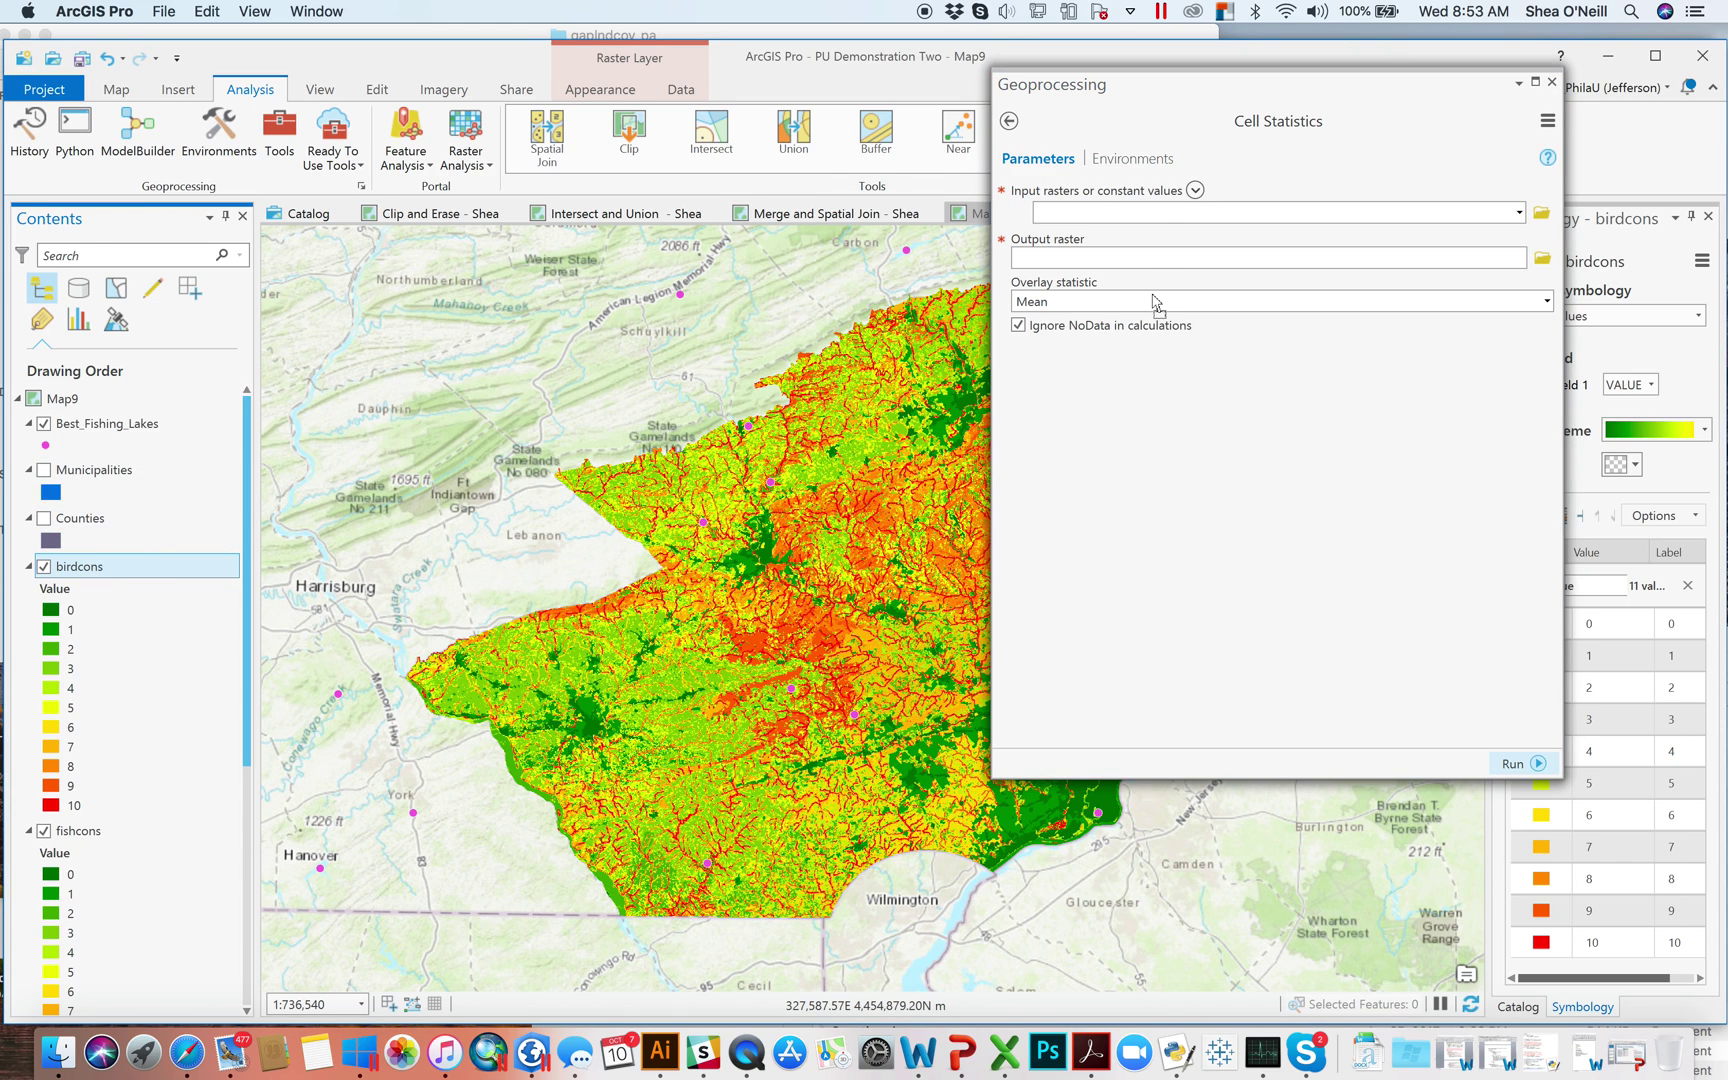
pyautogui.click(1173, 218)
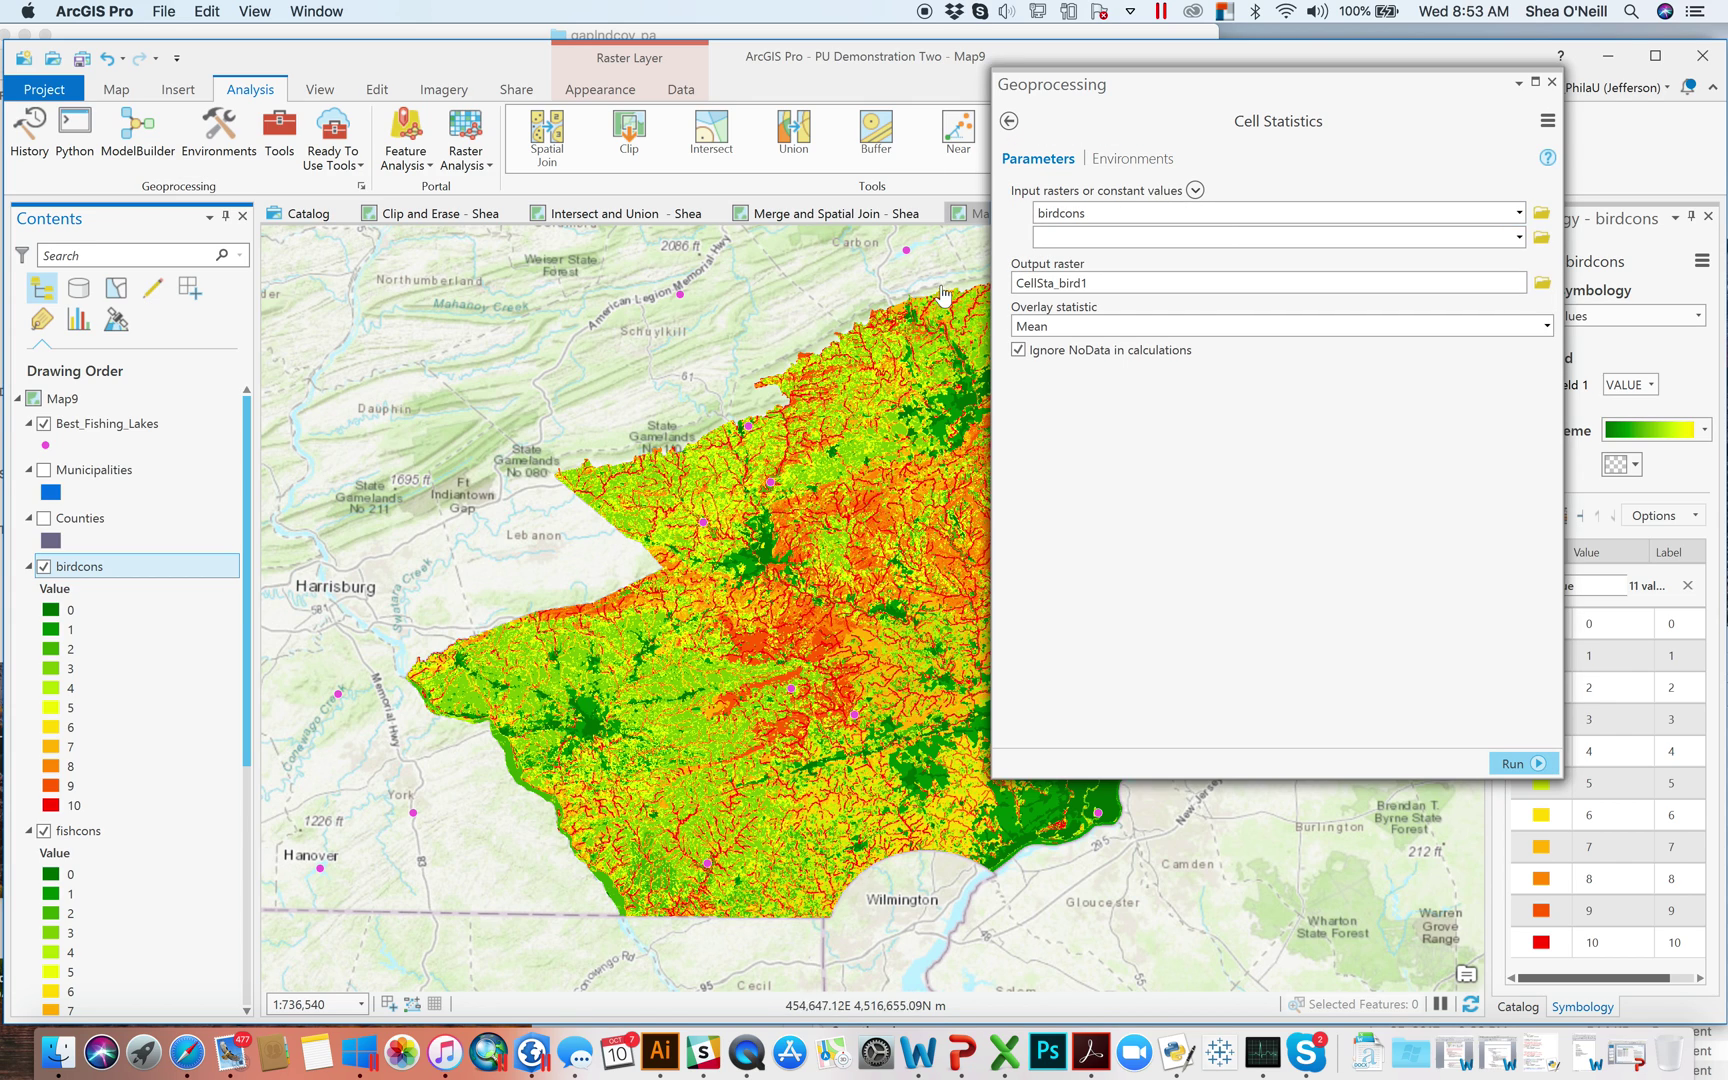
pyautogui.click(1519, 241)
pyautogui.click(1520, 239)
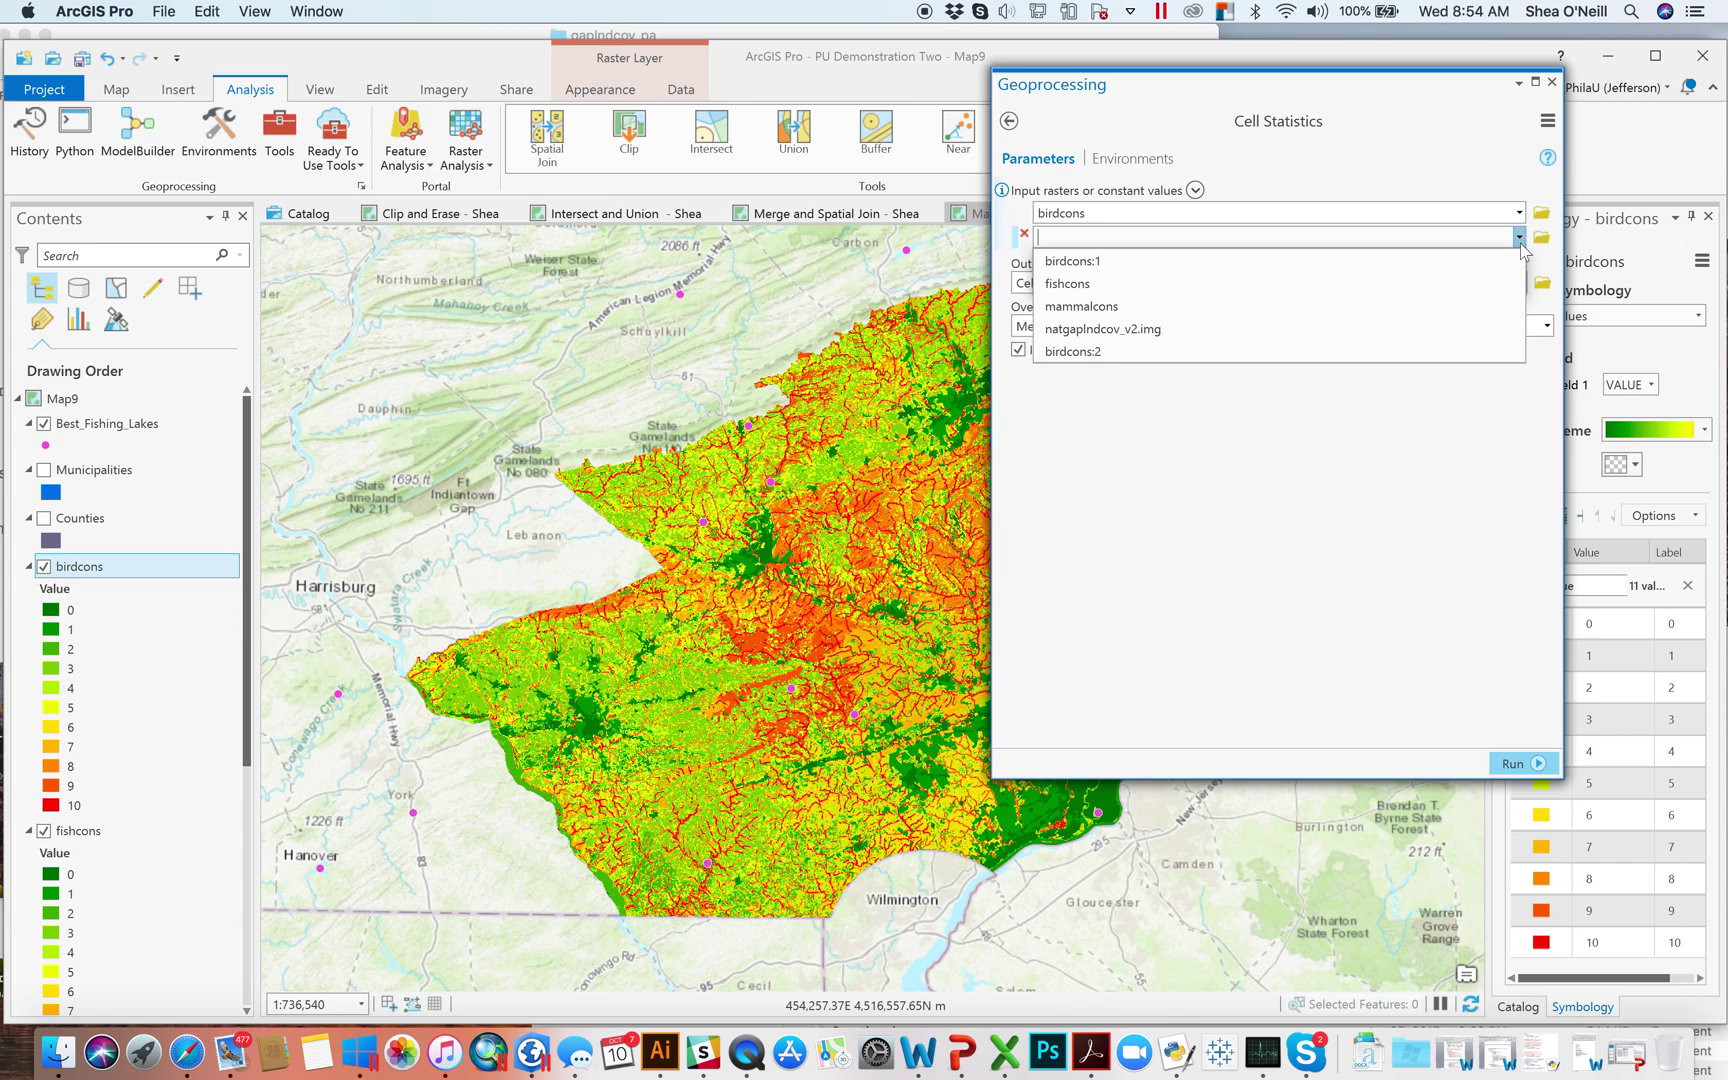
pyautogui.click(1339, 284)
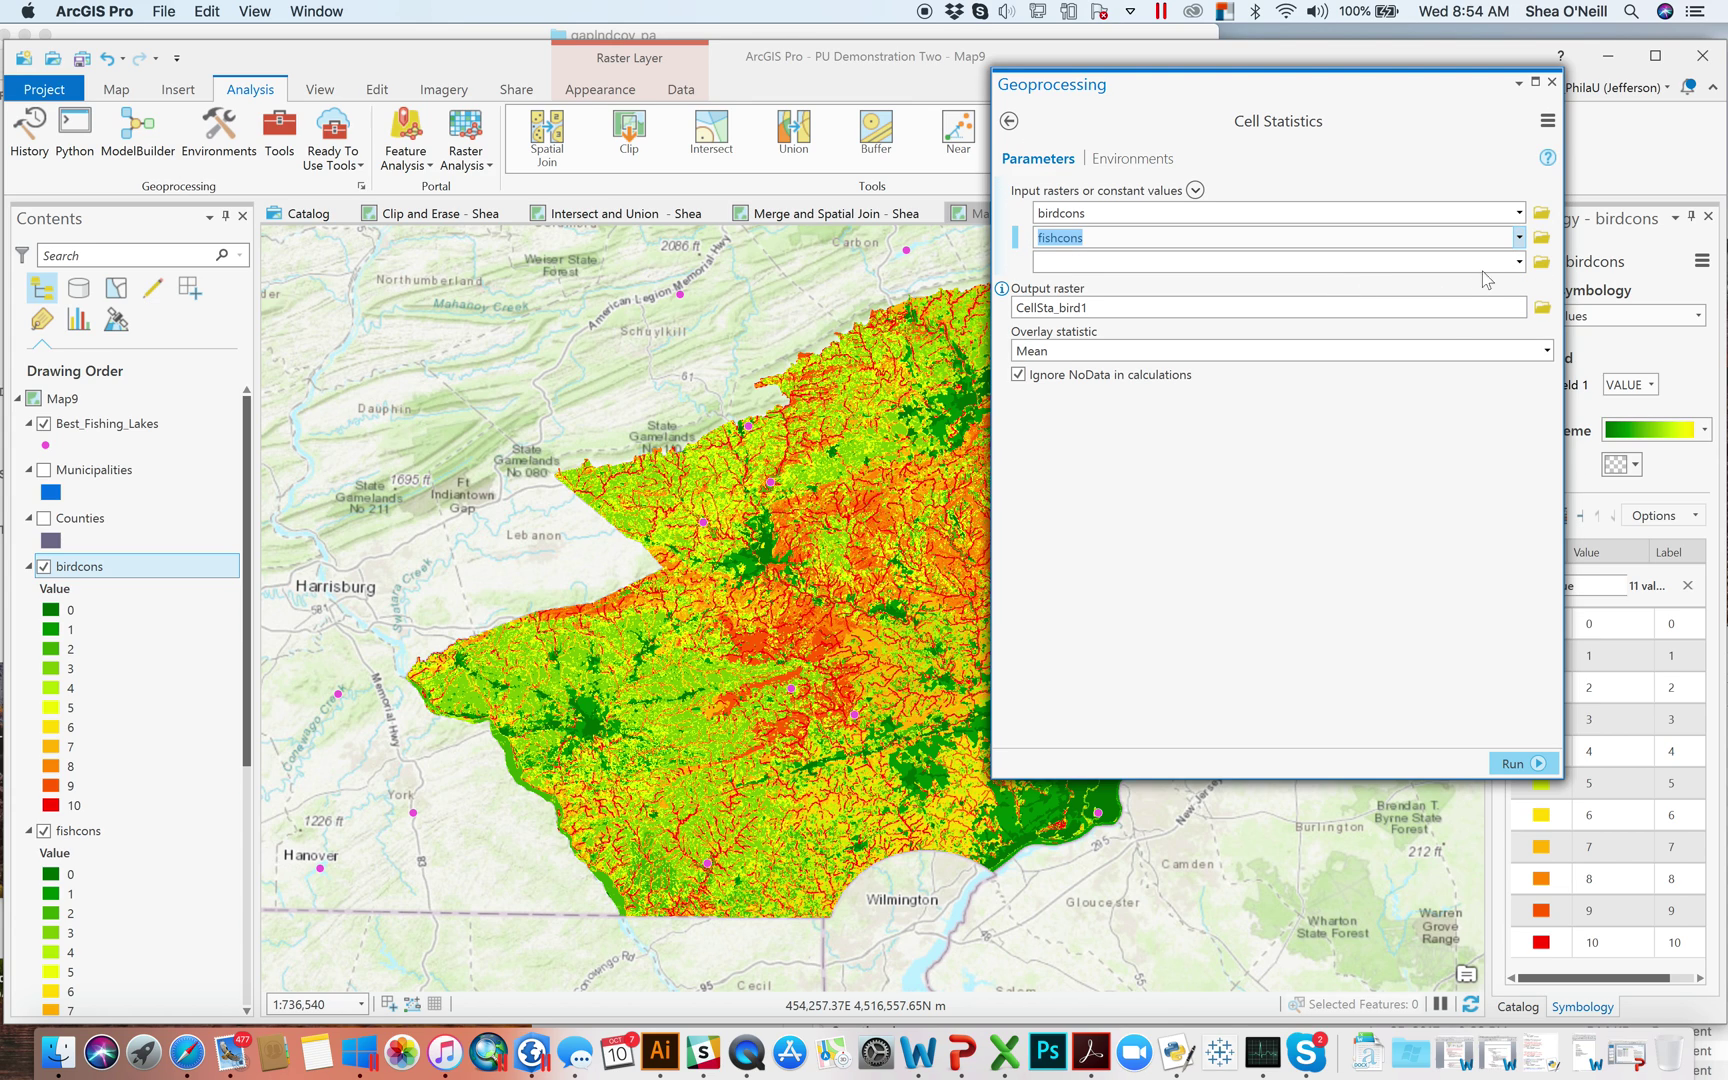
pyautogui.click(1519, 262)
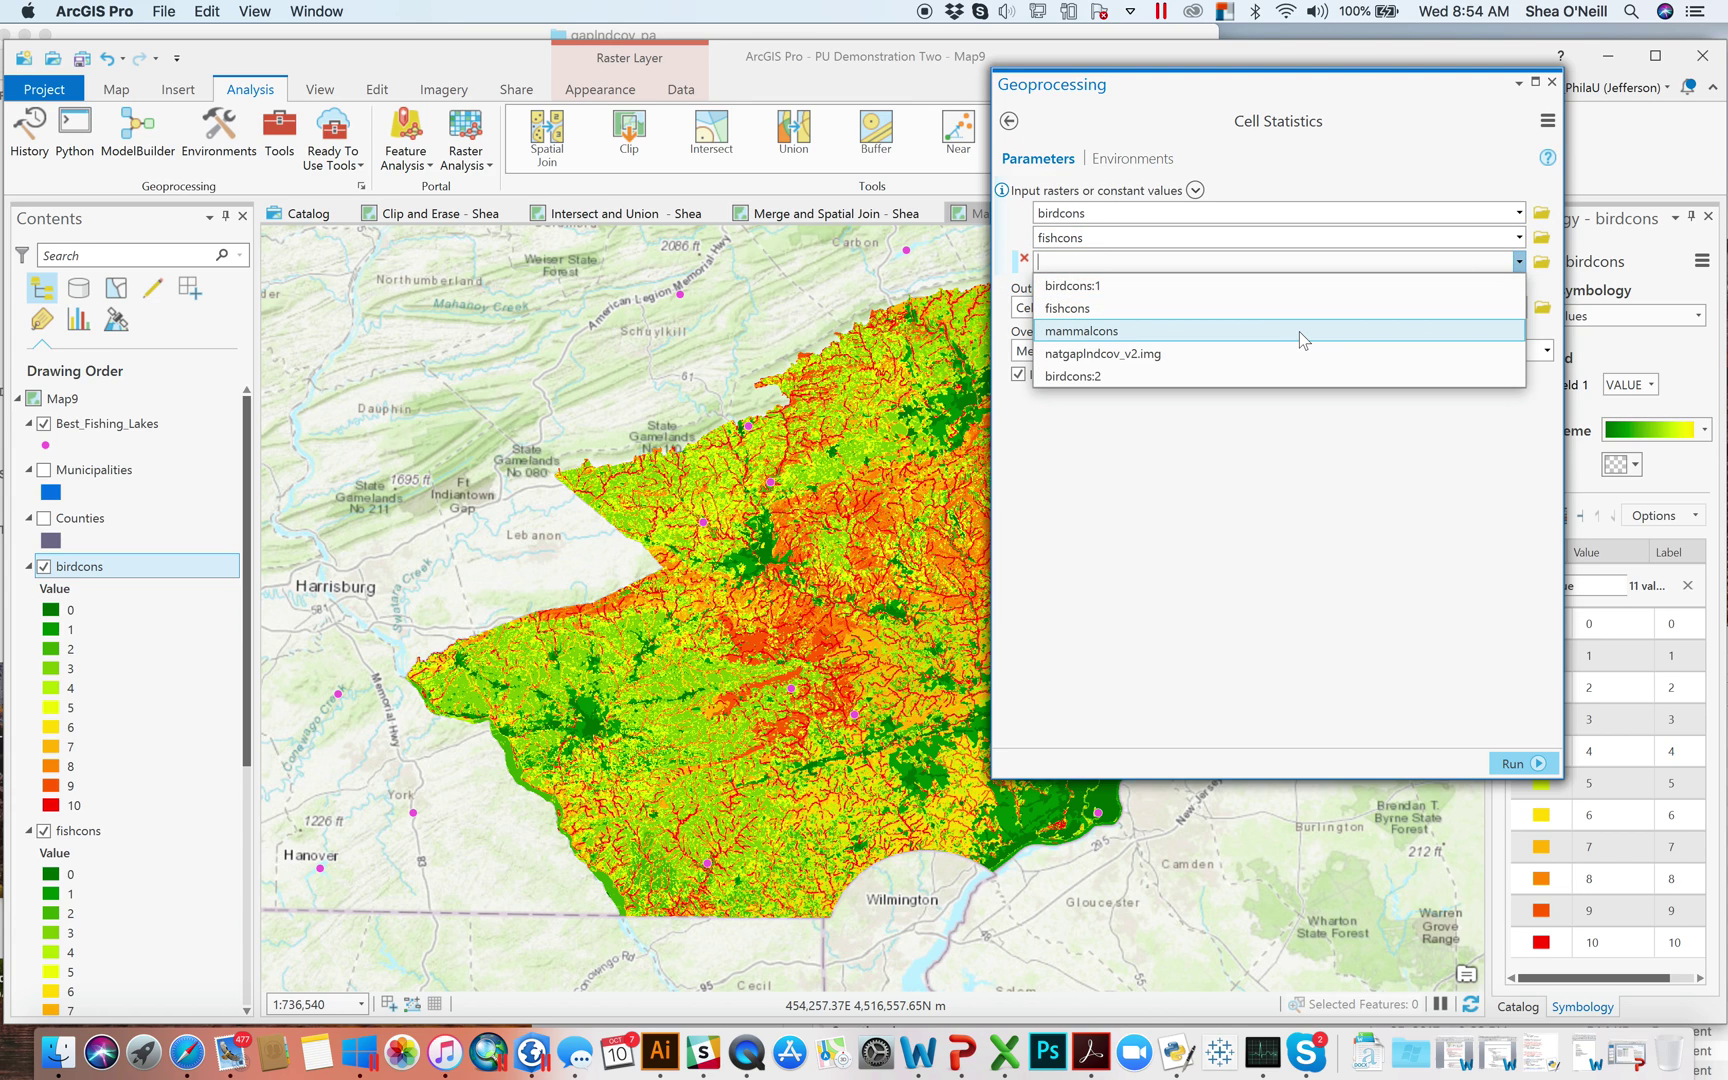
pyautogui.click(1300, 331)
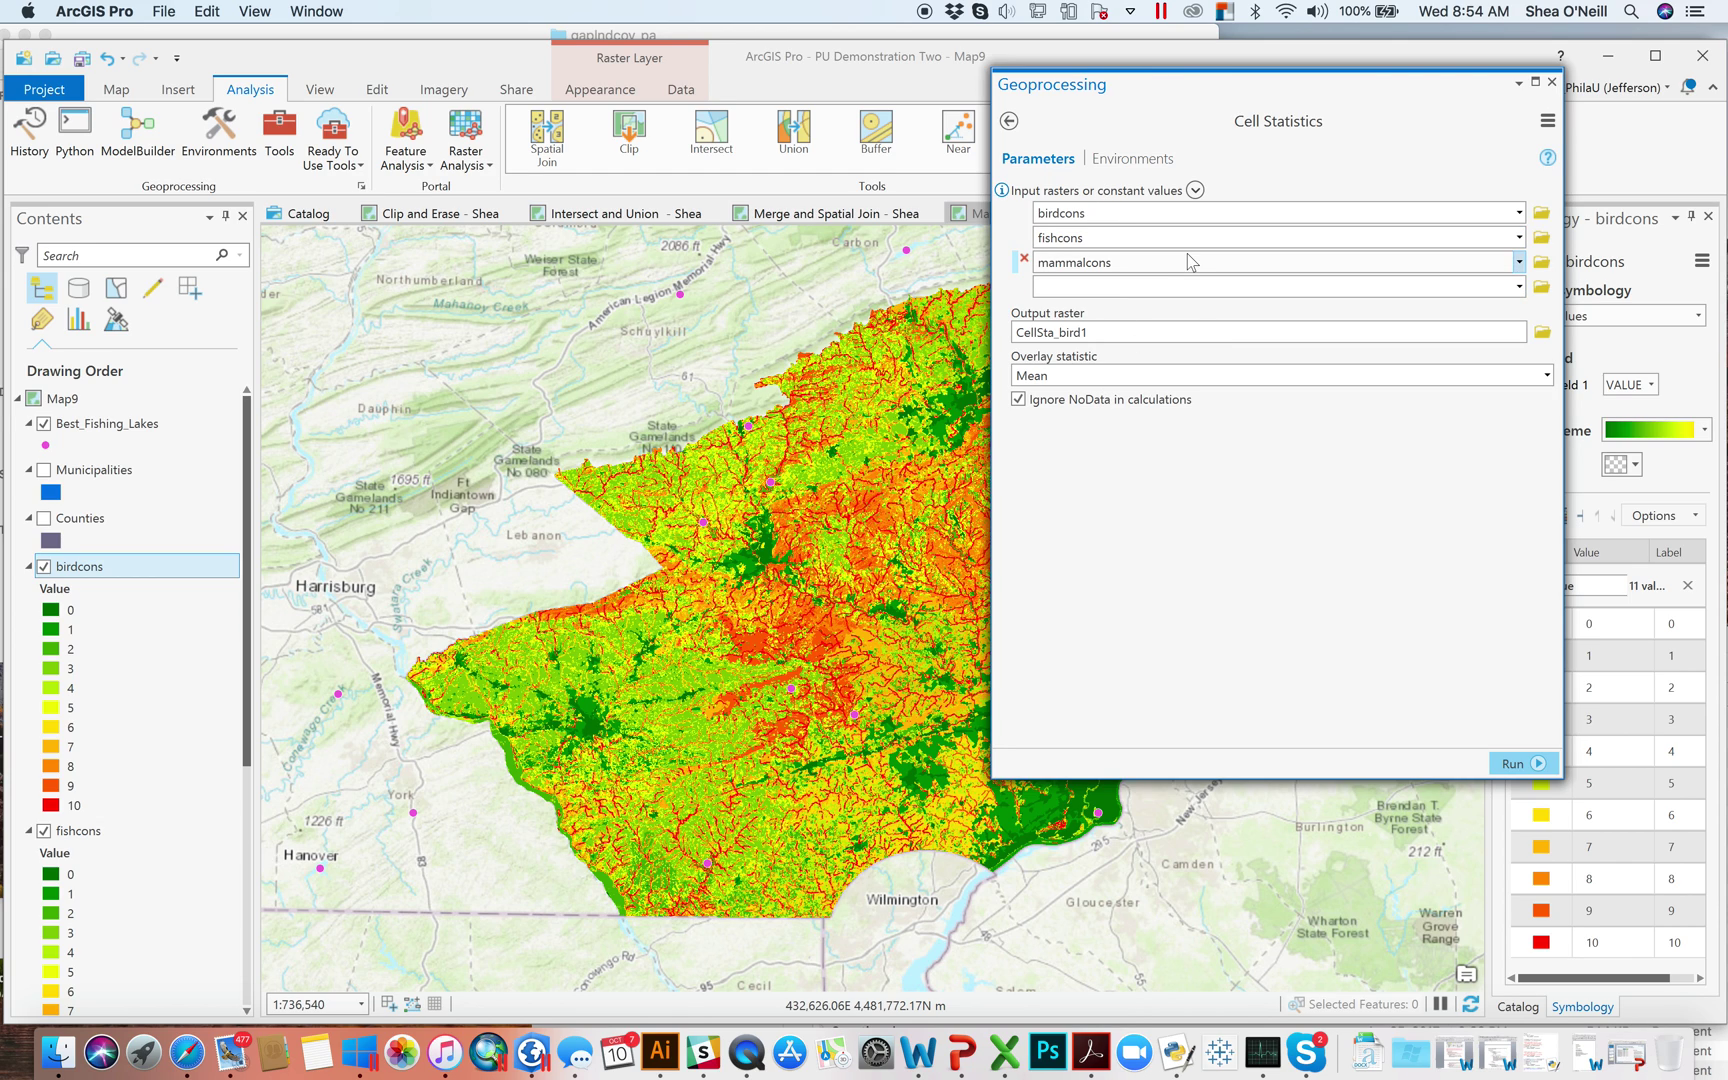
# Step: Name the Cell Statistics output raster max_conserv in the project geodatabase
pyautogui.click(1545, 345)
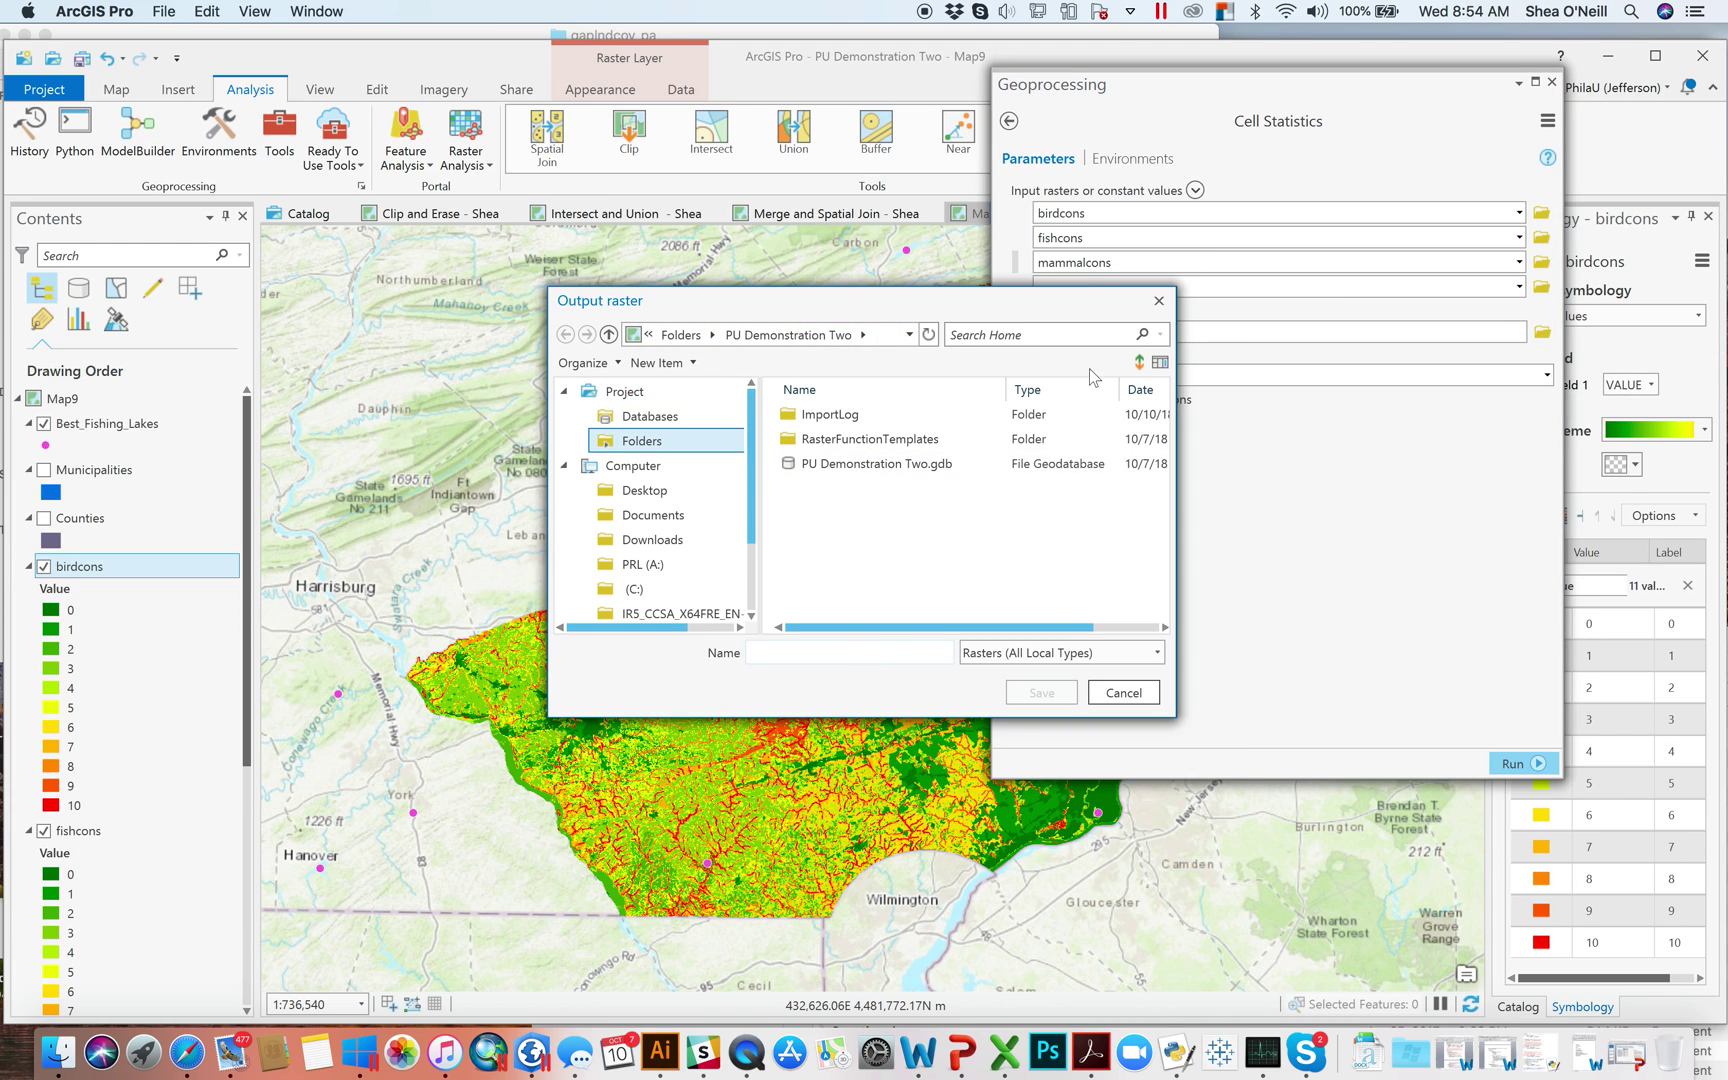
pyautogui.click(1159, 300)
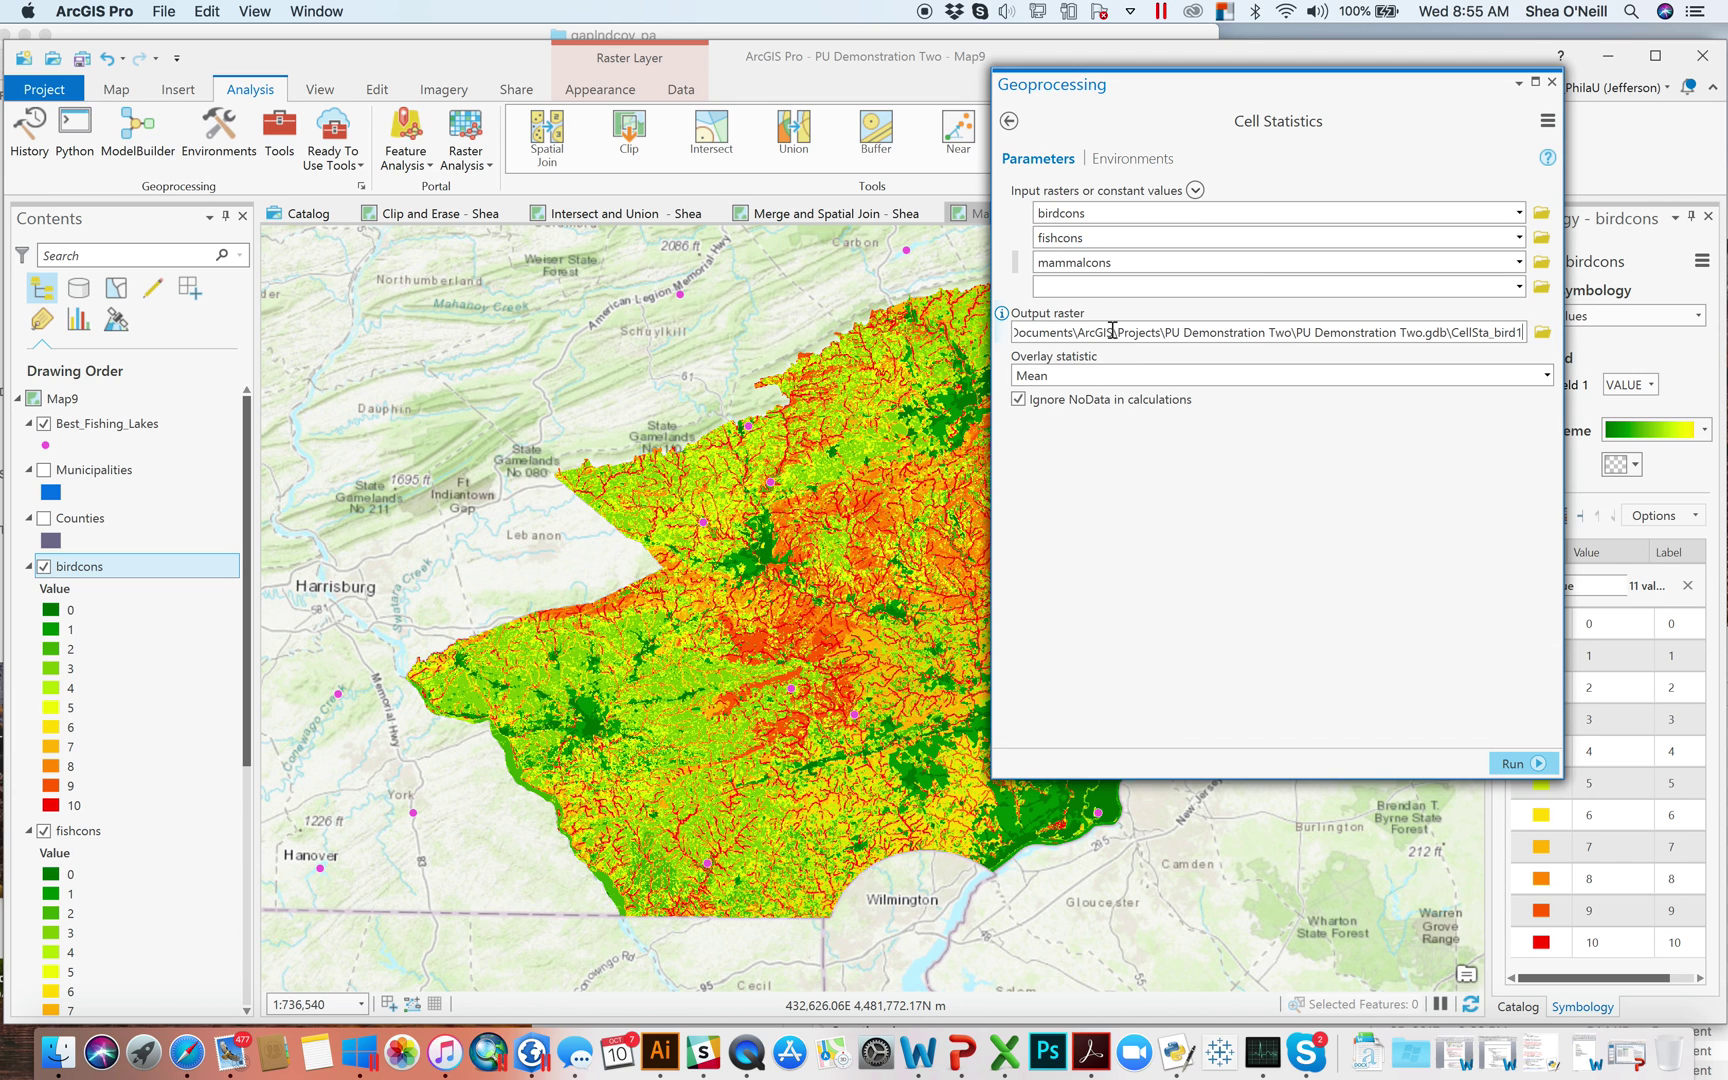
pyautogui.moveTo(1472, 332); pyautogui.dragTo(1551, 345)
pyautogui.press('BackSpace')
pyautogui.press('BackSpace')
pyautogui.press('BackSpace')
pyautogui.press('BackSpace')
pyautogui.press('BackSpace')
pyautogui.write('max_conserv')
# Step: Run Cell Statistics with Maximum as the overlay statistic, then close the geoprocessing window
pyautogui.click(1547, 376)
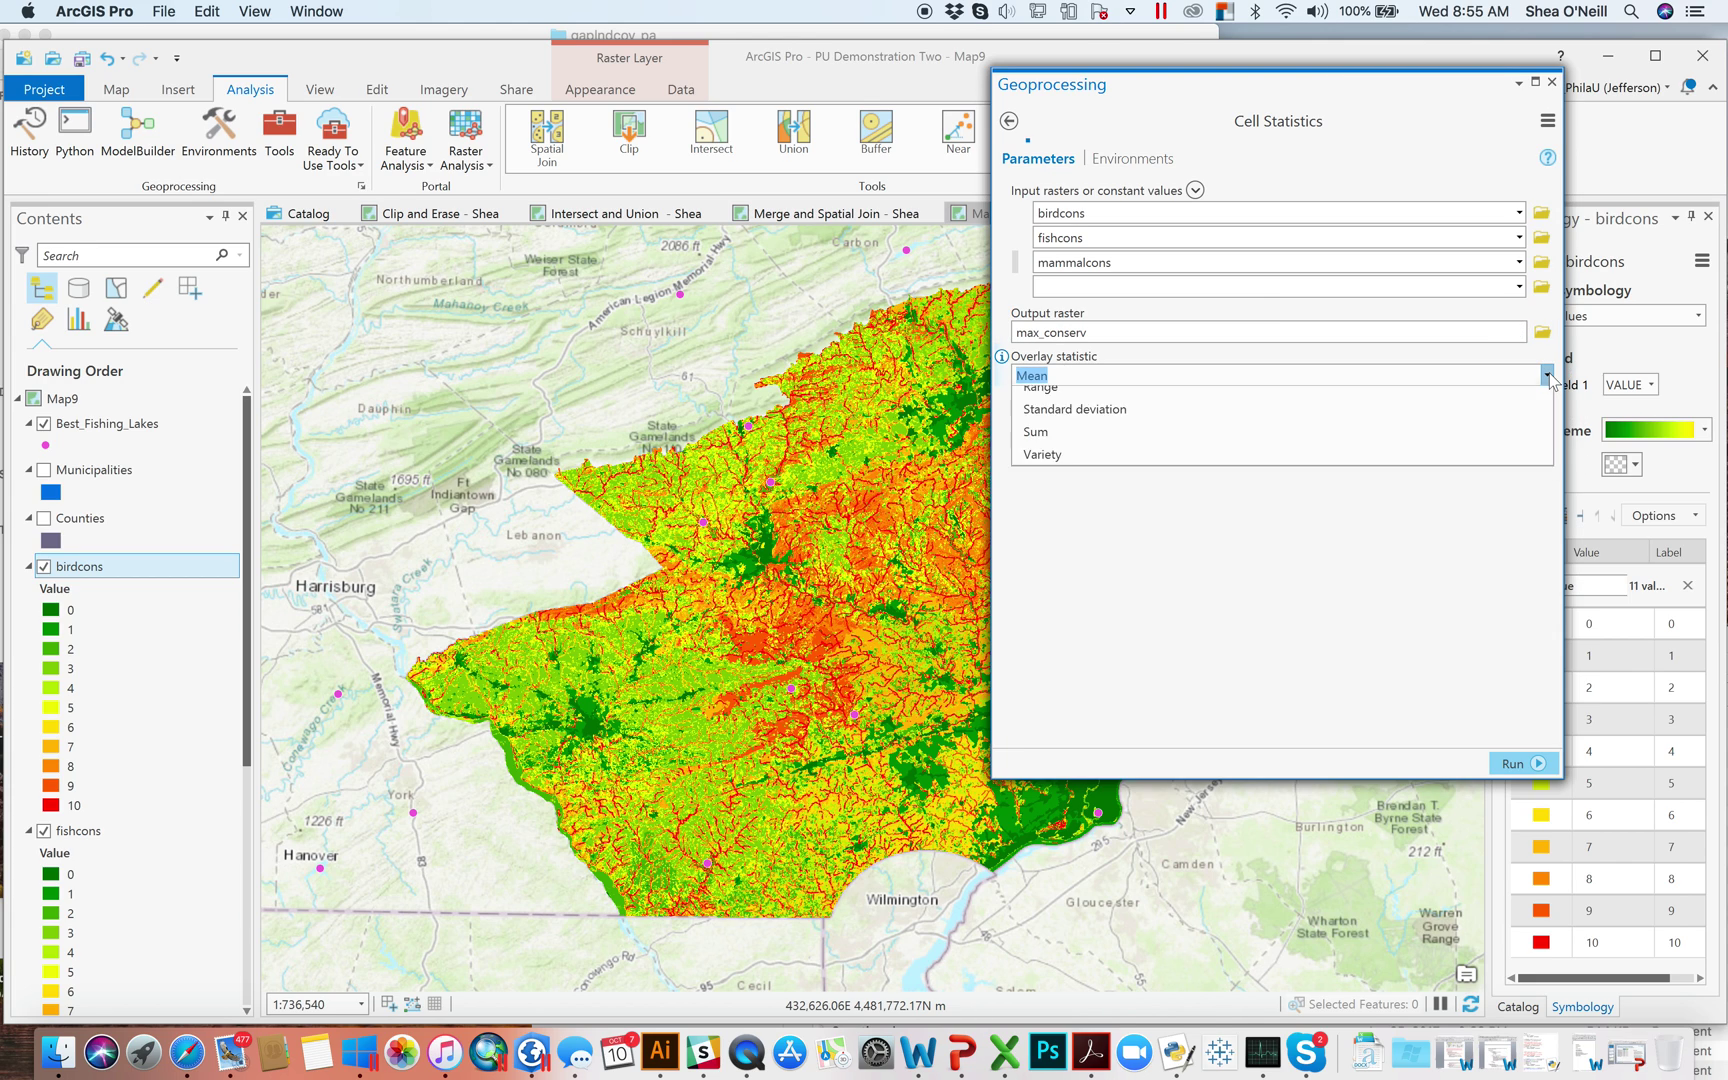
pyautogui.click(1288, 449)
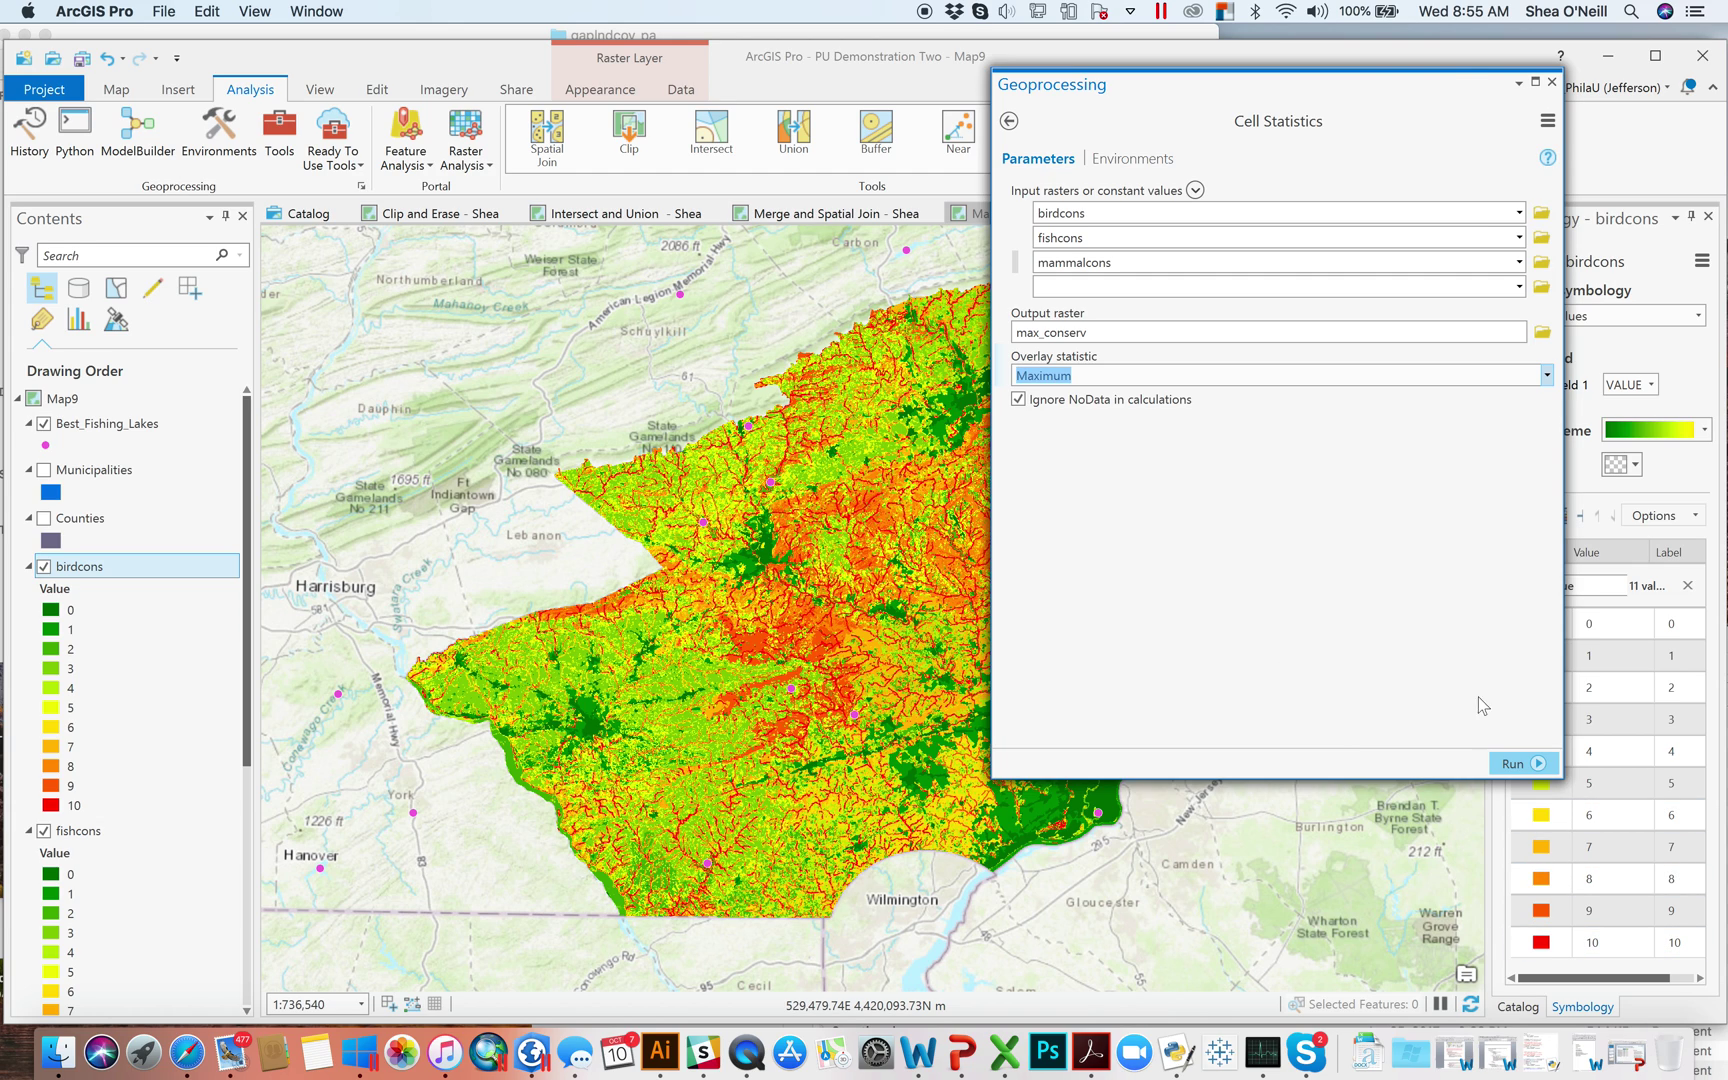
pyautogui.click(1530, 763)
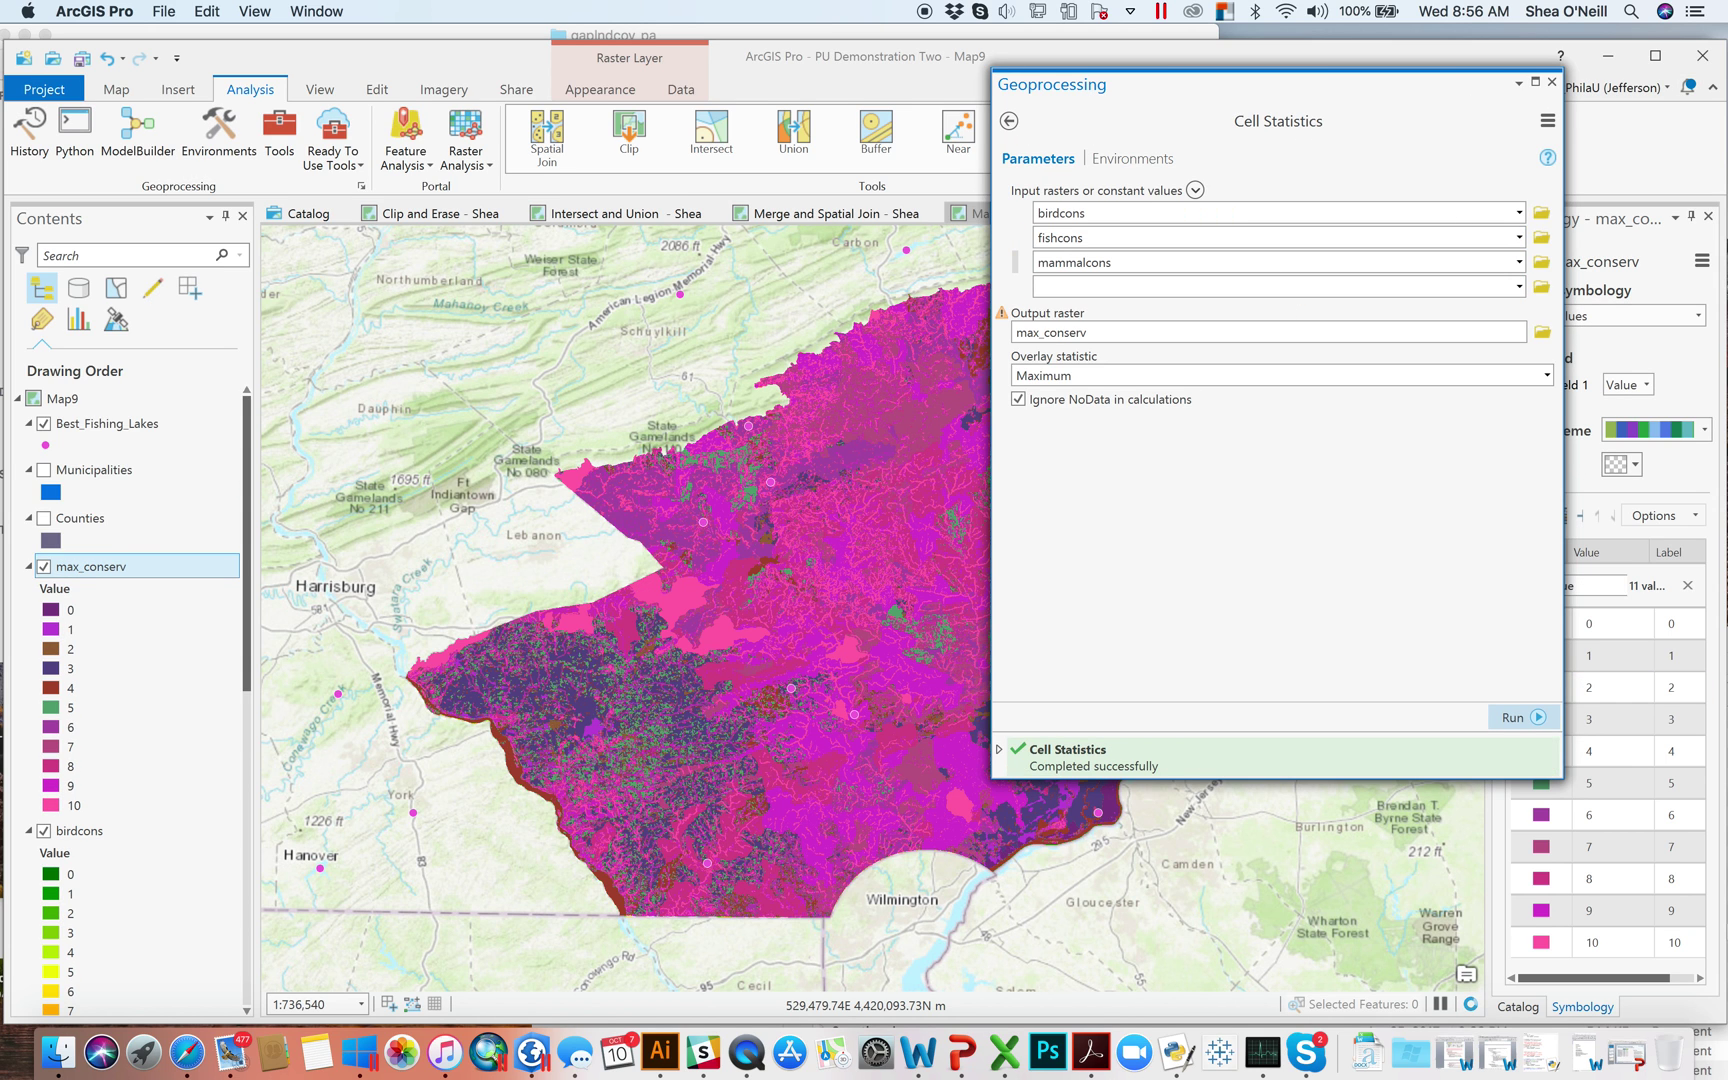
pyautogui.click(1552, 82)
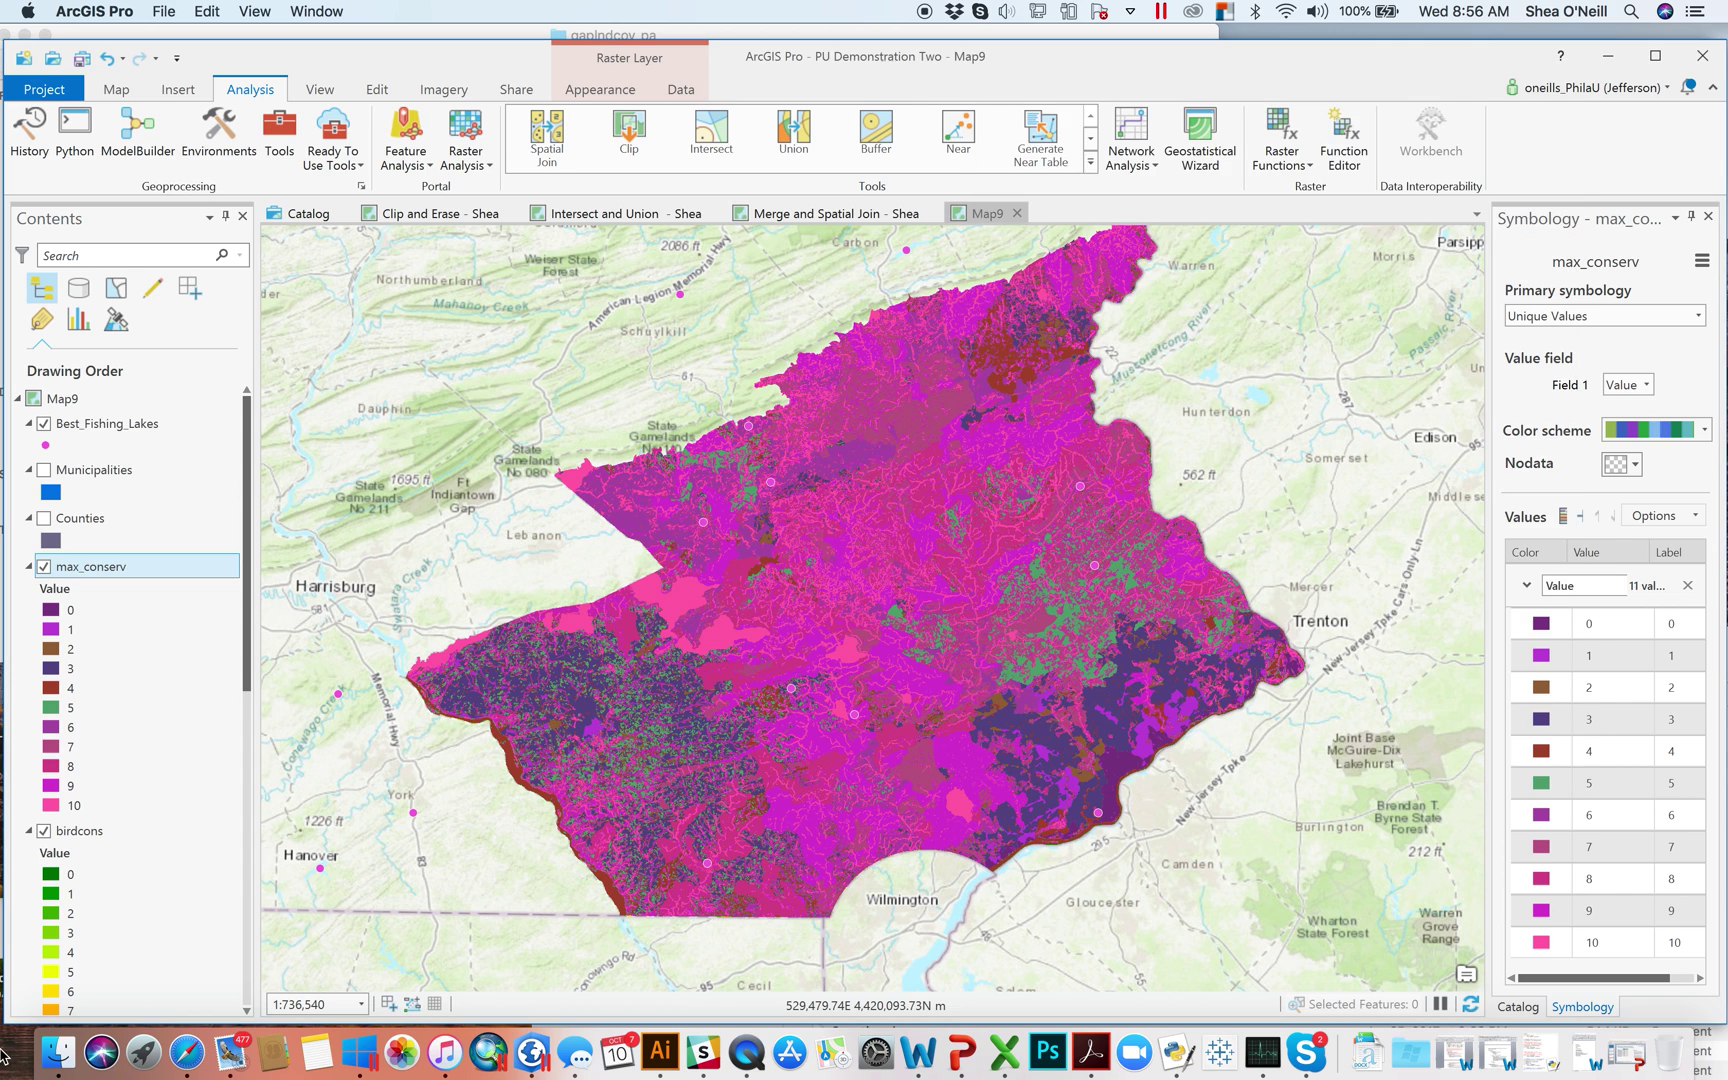
# Step: Hide the birdcons, fishcons and mammalcons layers and collapse the legends of birdcons and fishcons
pyautogui.click(43, 831)
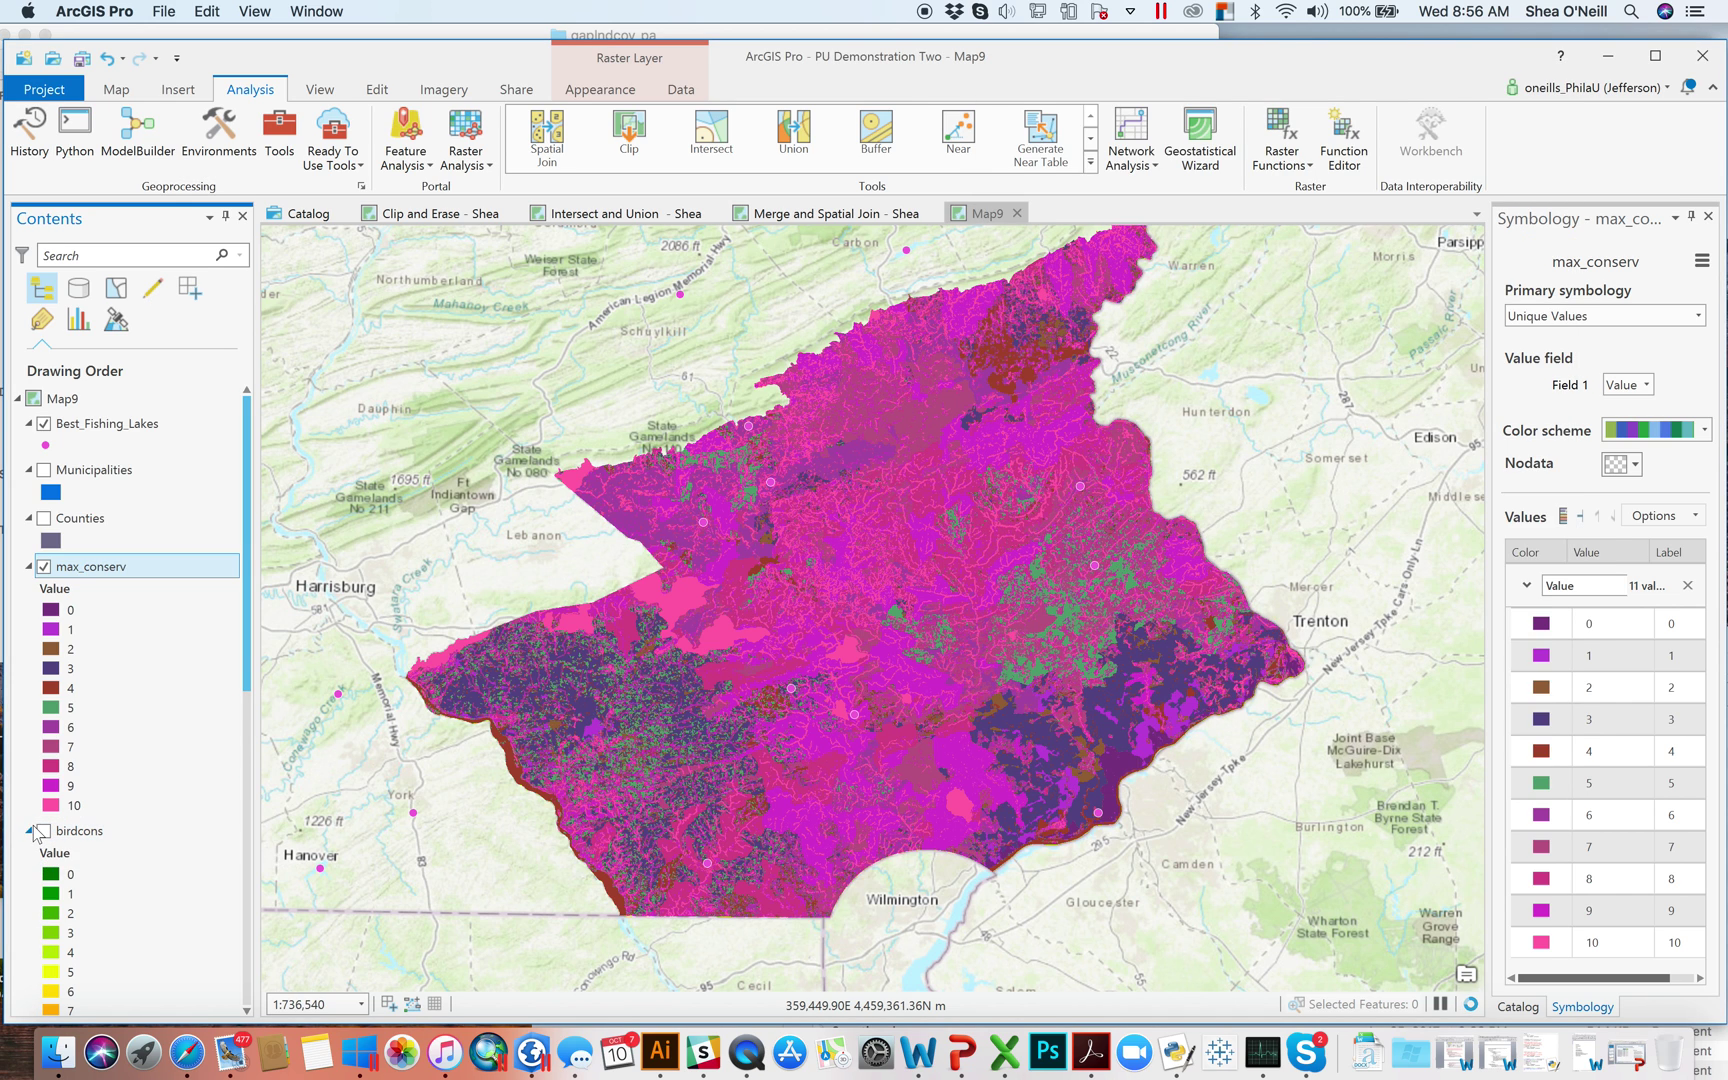
pyautogui.click(31, 830)
pyautogui.click(43, 879)
pyautogui.click(43, 879)
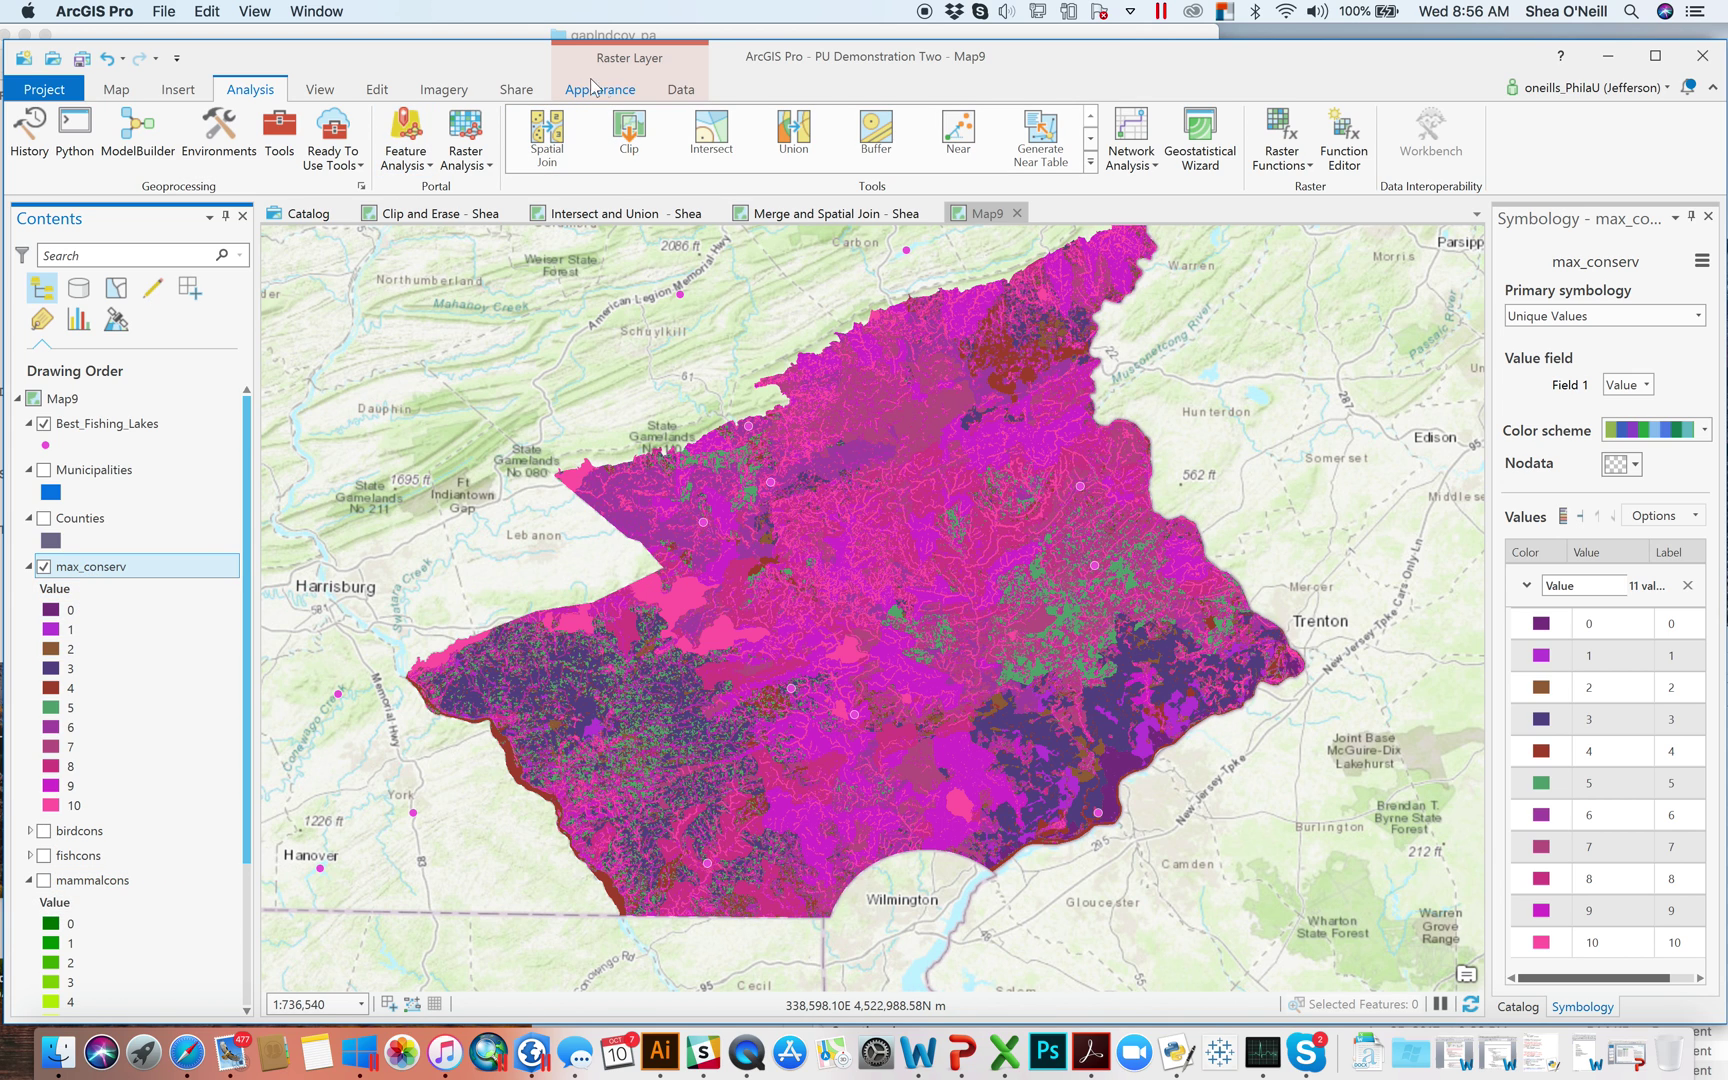
# Step: Apply the green-to-yellow-to-red color scheme to the unique values of the max_conserv layer
pyautogui.click(622, 90)
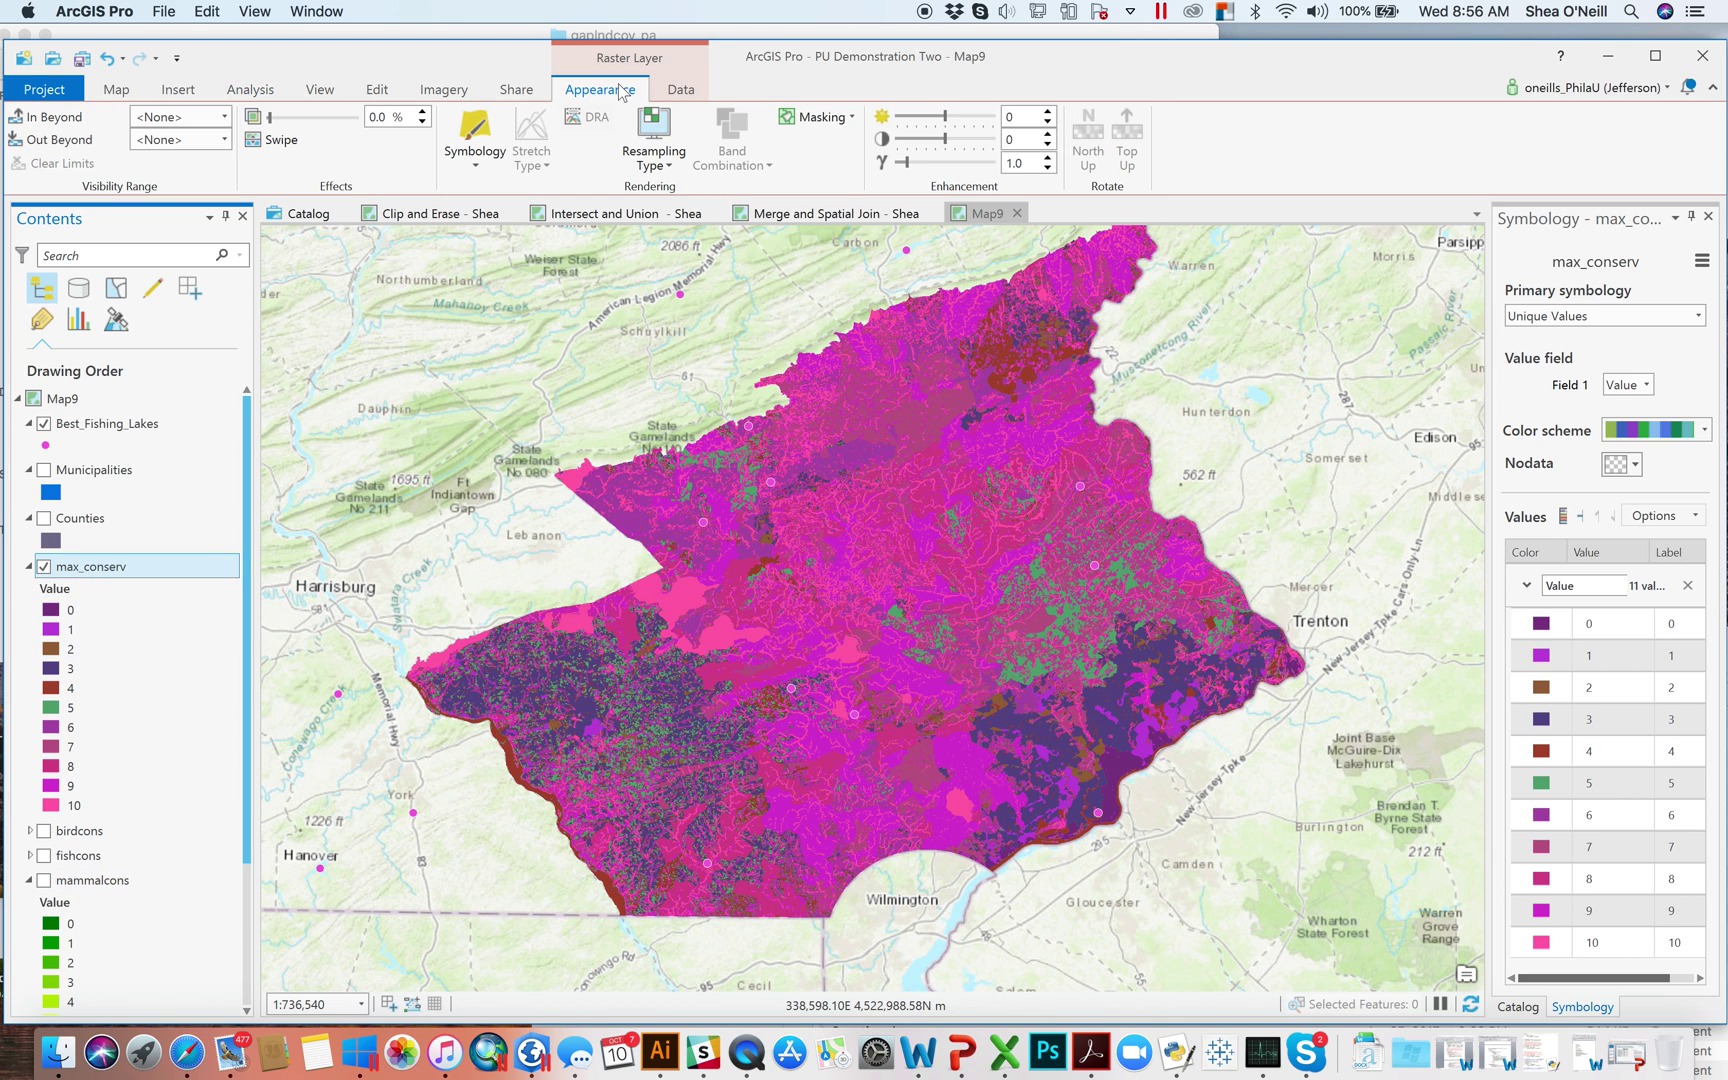
pyautogui.click(474, 167)
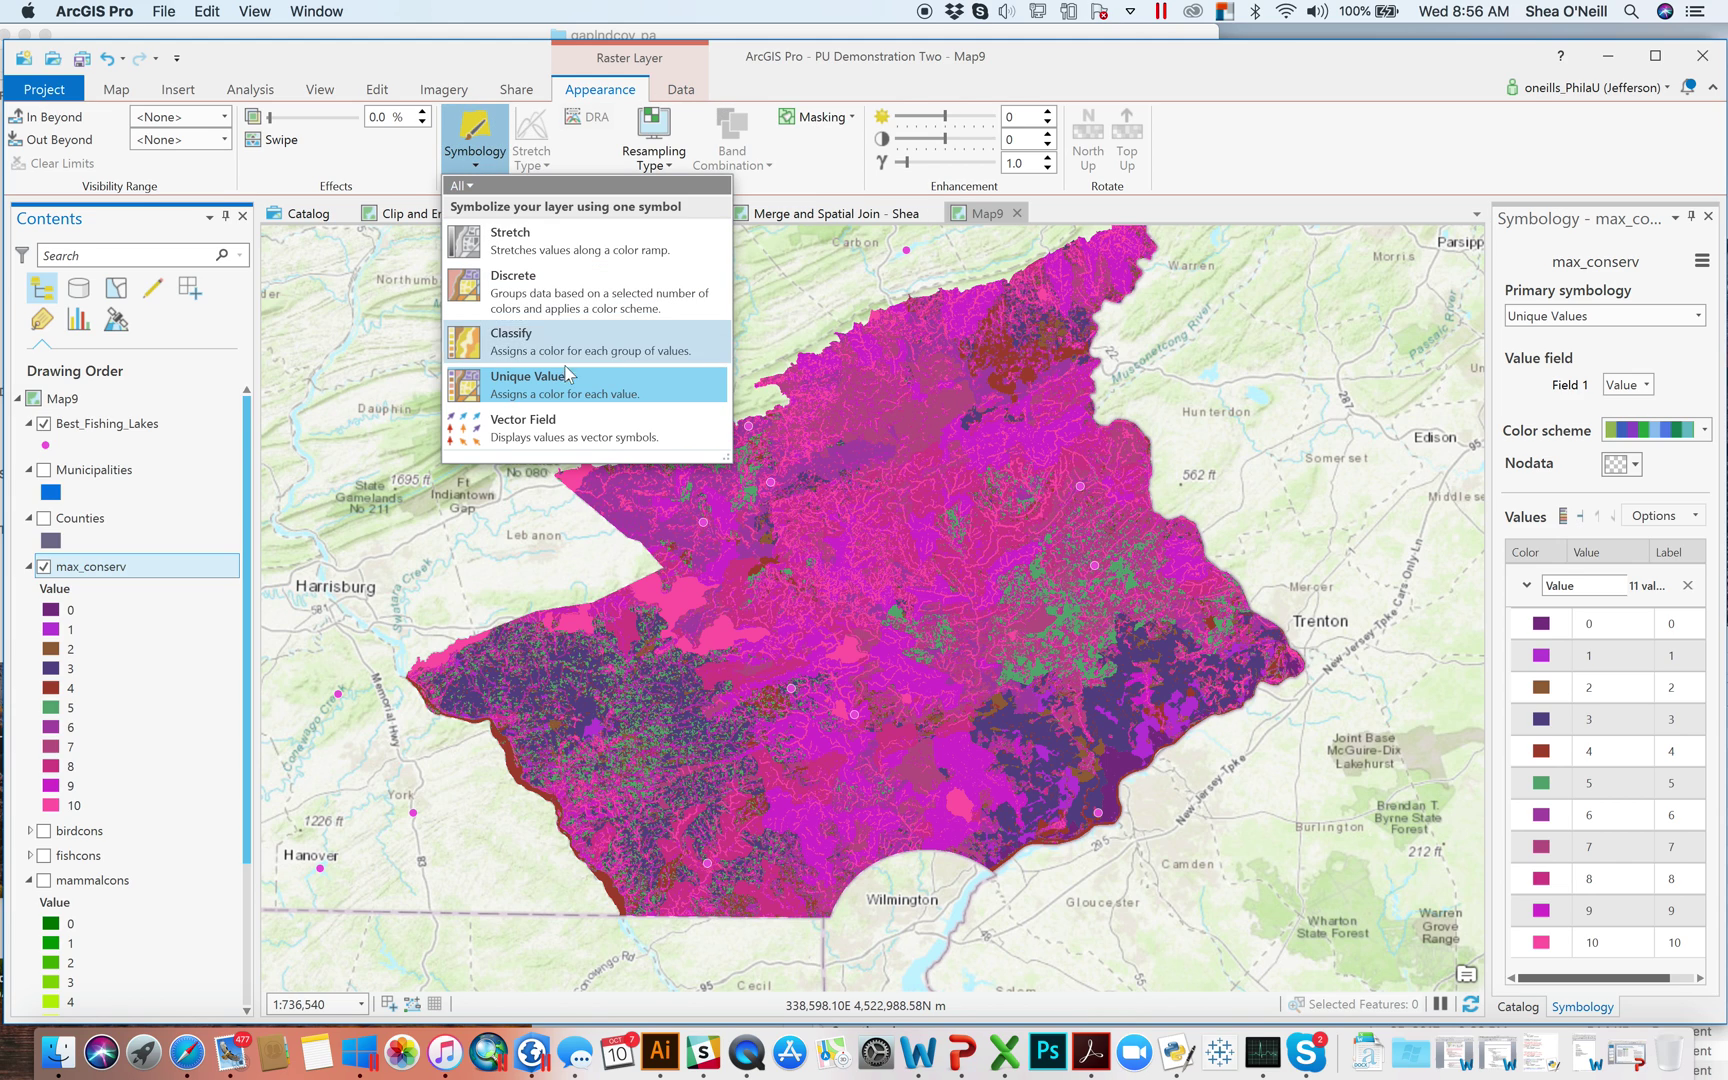
pyautogui.click(1705, 431)
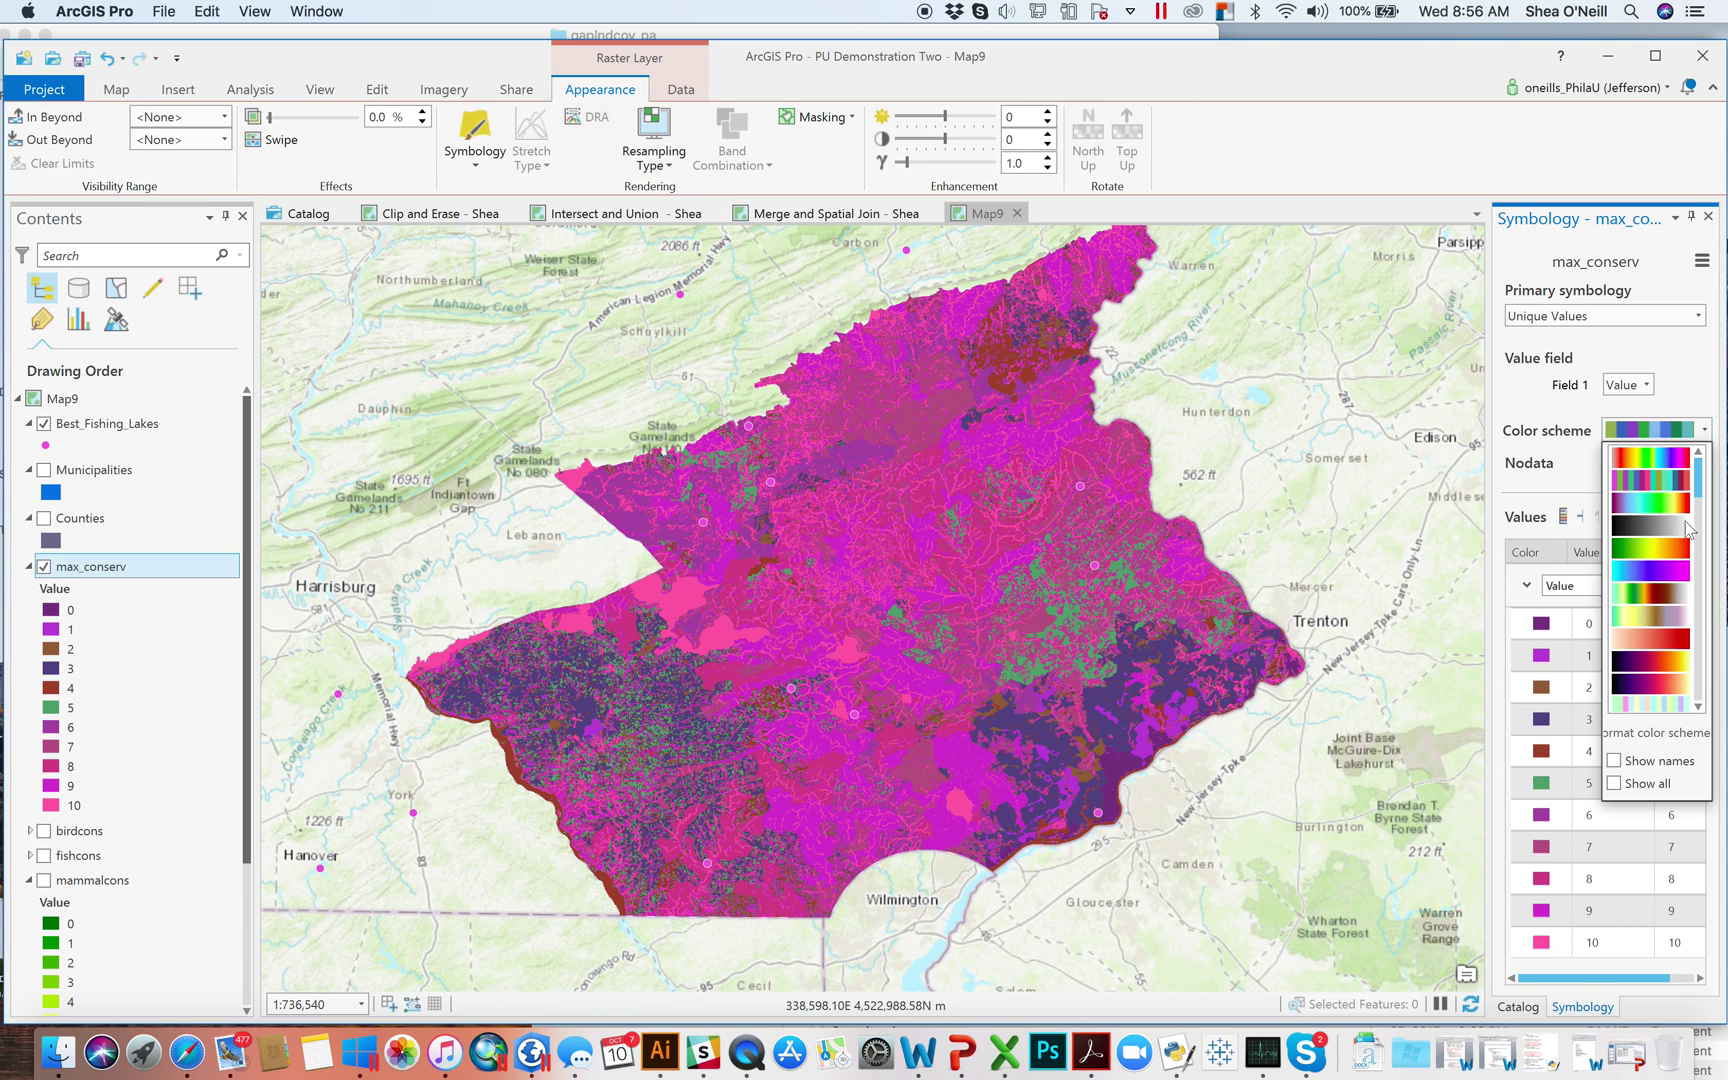
pyautogui.click(1666, 558)
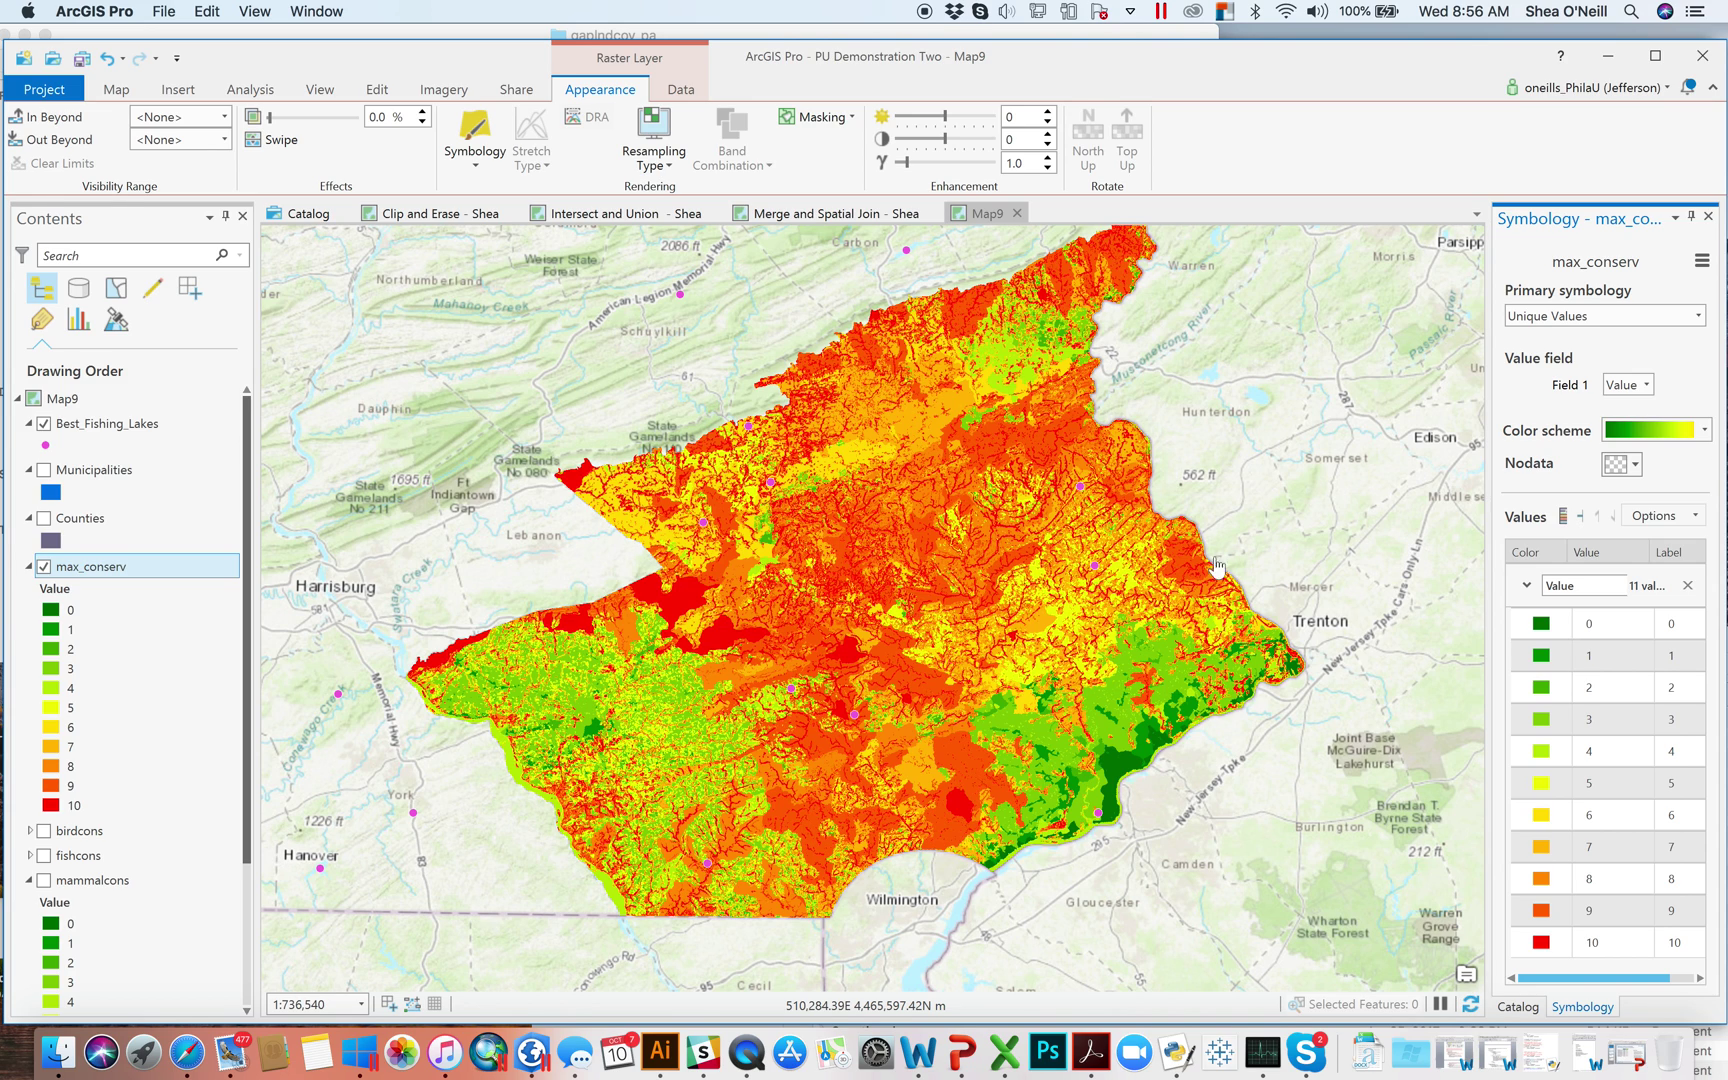
# Step: Identify the max_conserv pixel values of a dark green cell and another cell near Philadelphia, closing each pop-up
pyautogui.click(1127, 771)
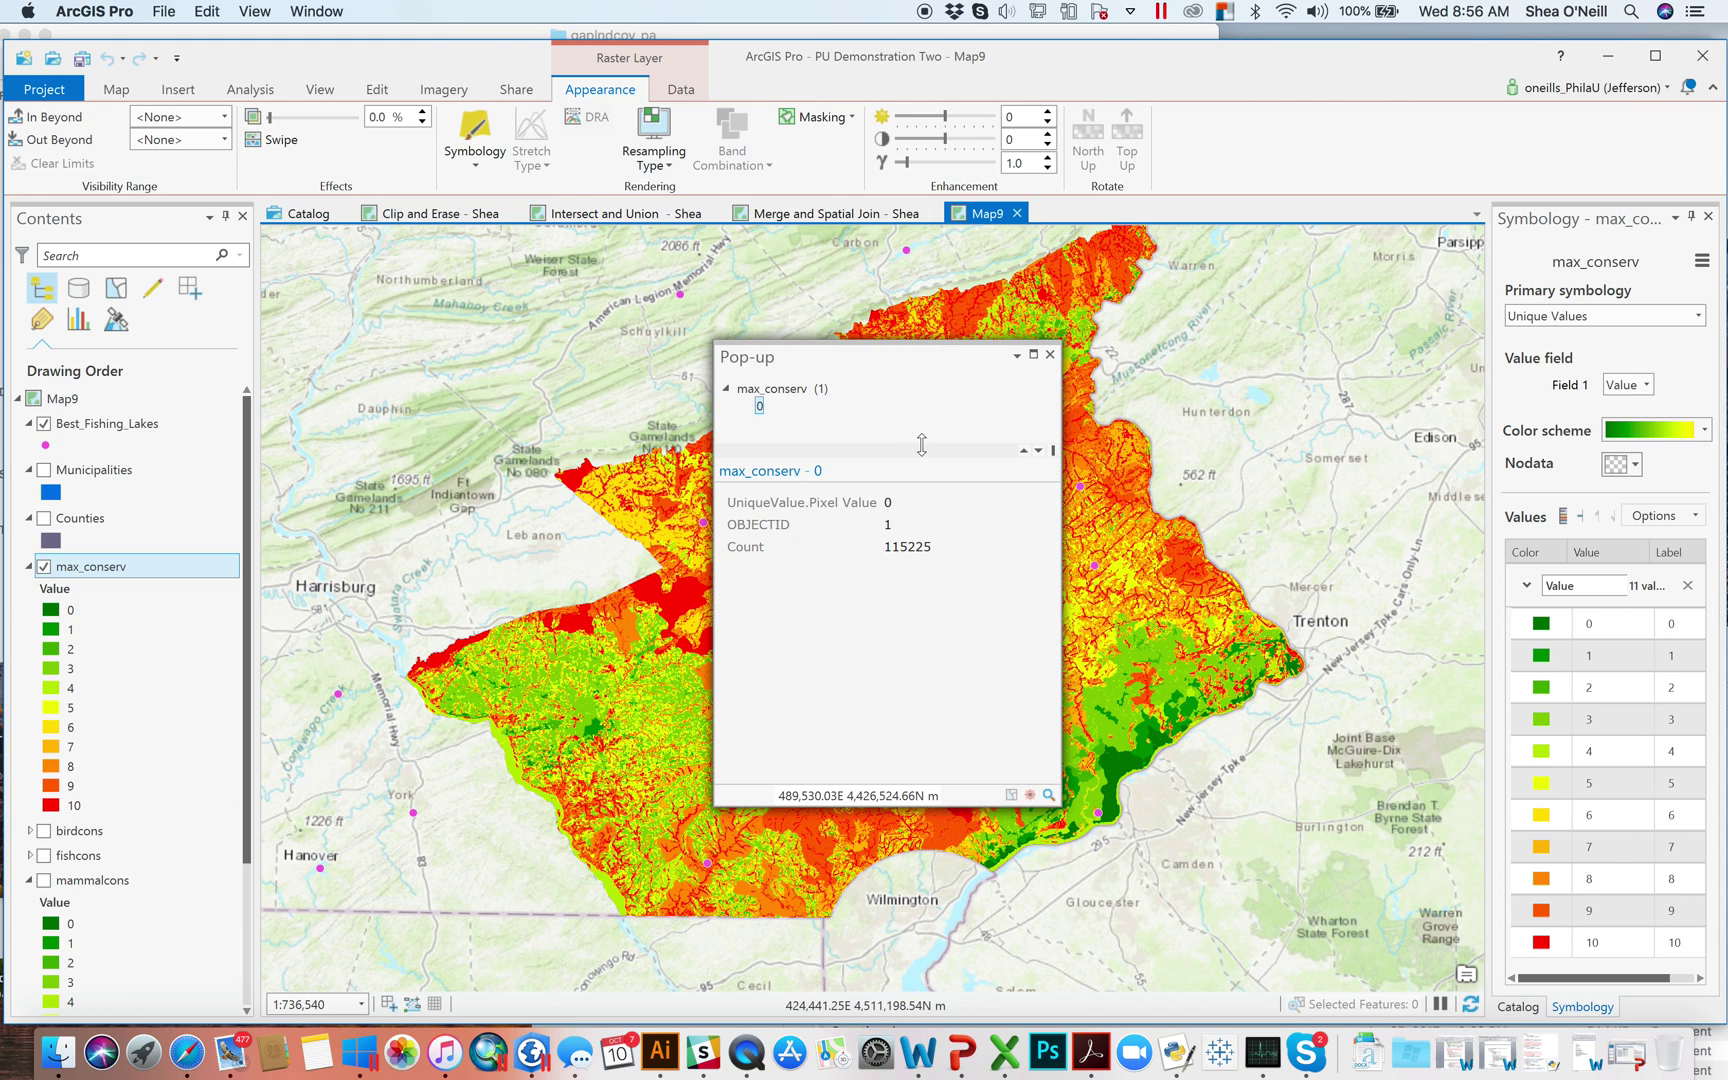
pyautogui.click(1049, 355)
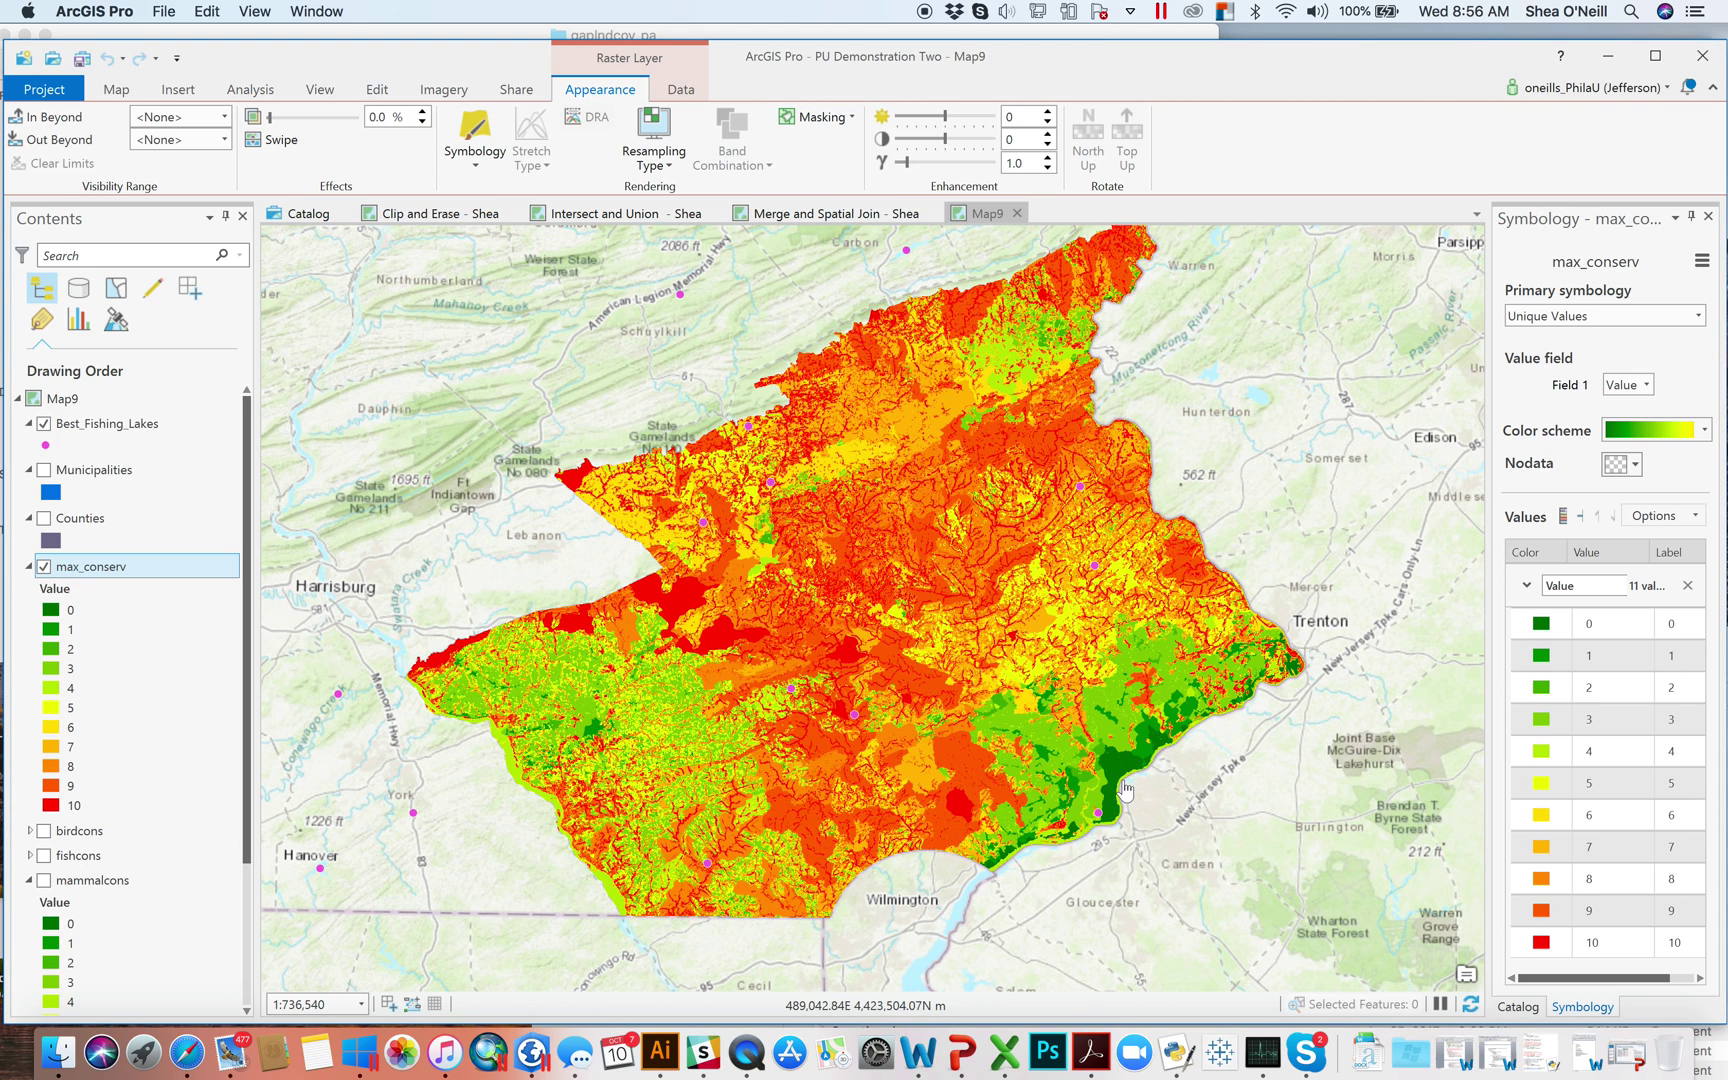
pyautogui.click(1148, 708)
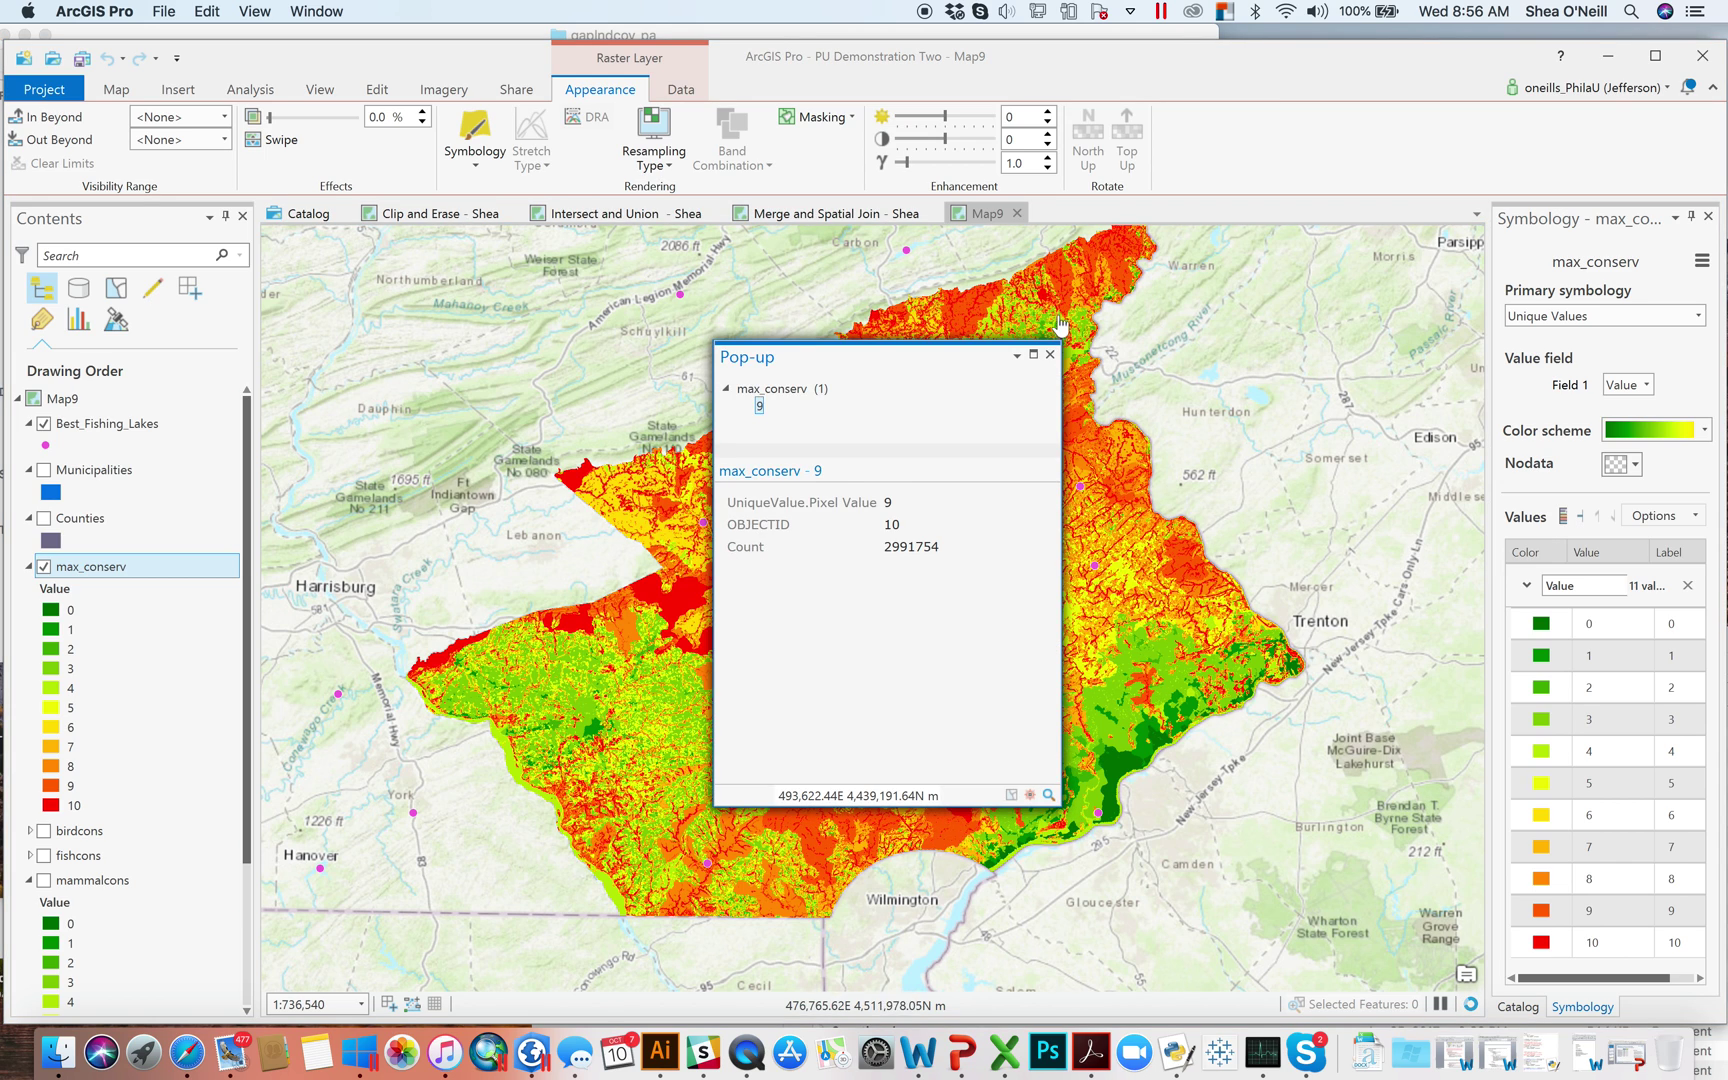
pyautogui.click(1051, 355)
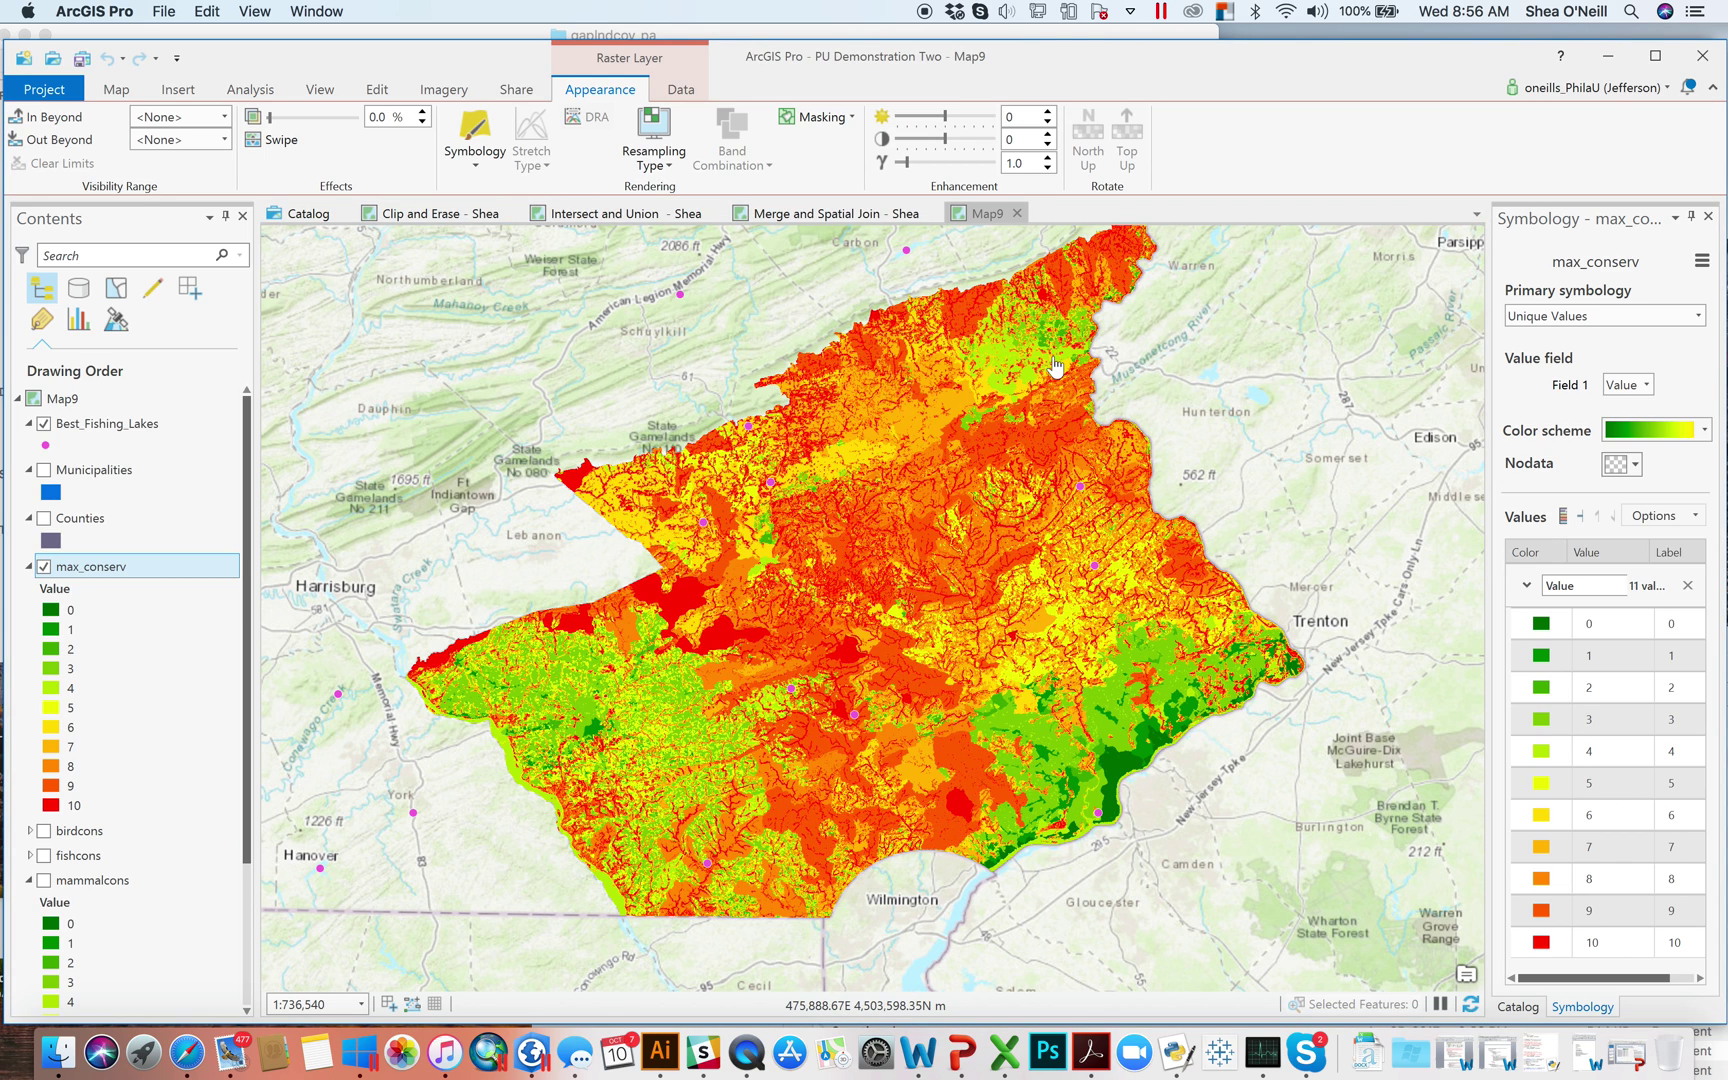
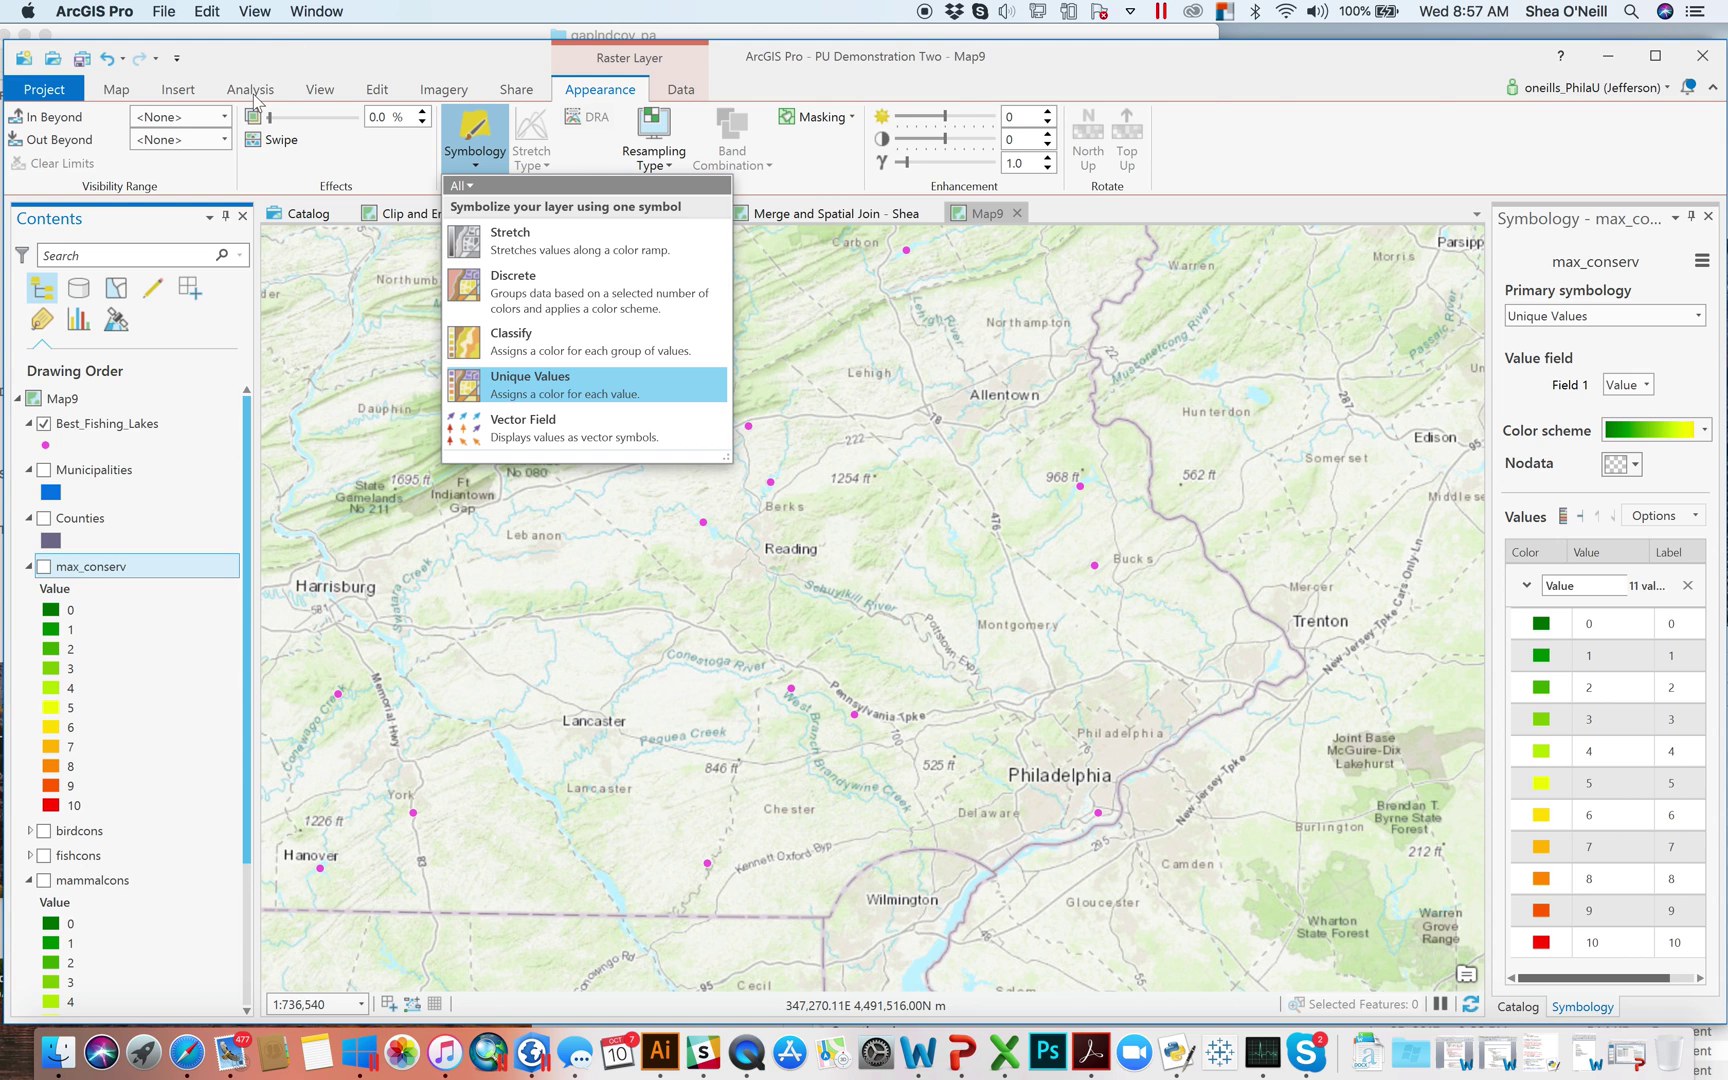
# Step: Start Cell Statistics with the fishcons, mammalcons and birdcons:1 layers as the input rasters
pyautogui.click(284, 146)
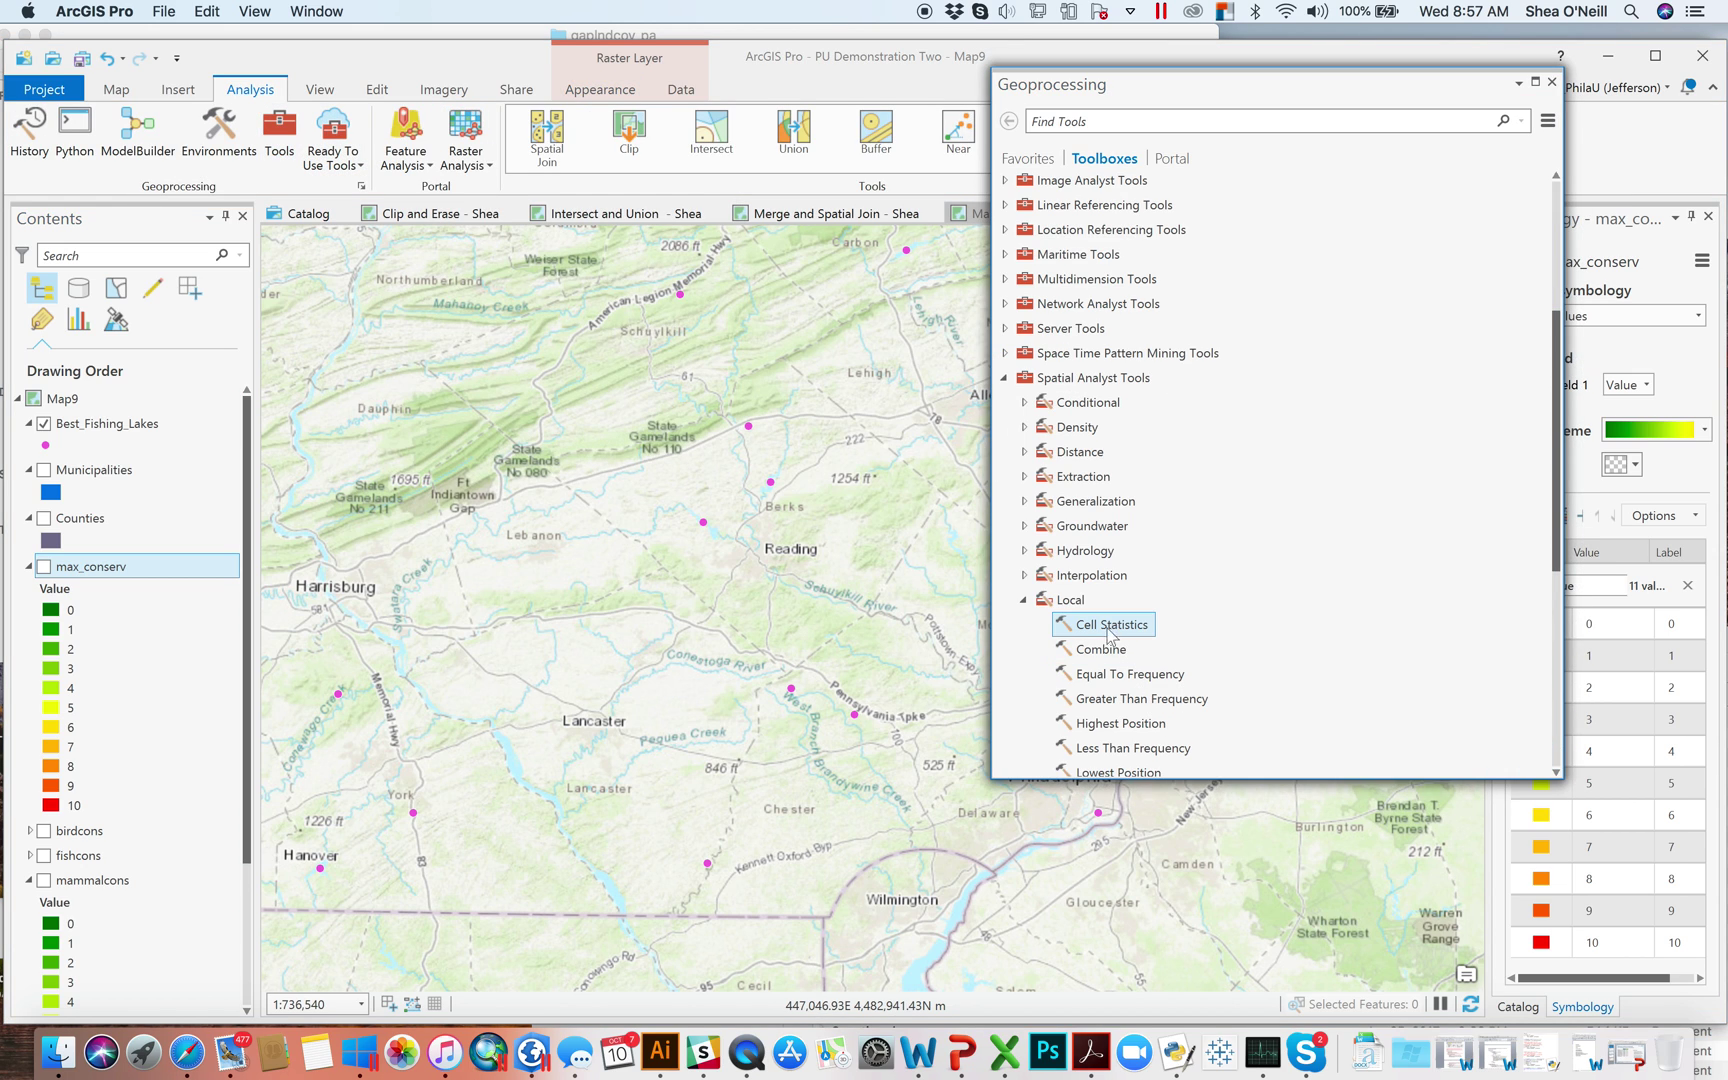
pyautogui.click(1113, 628)
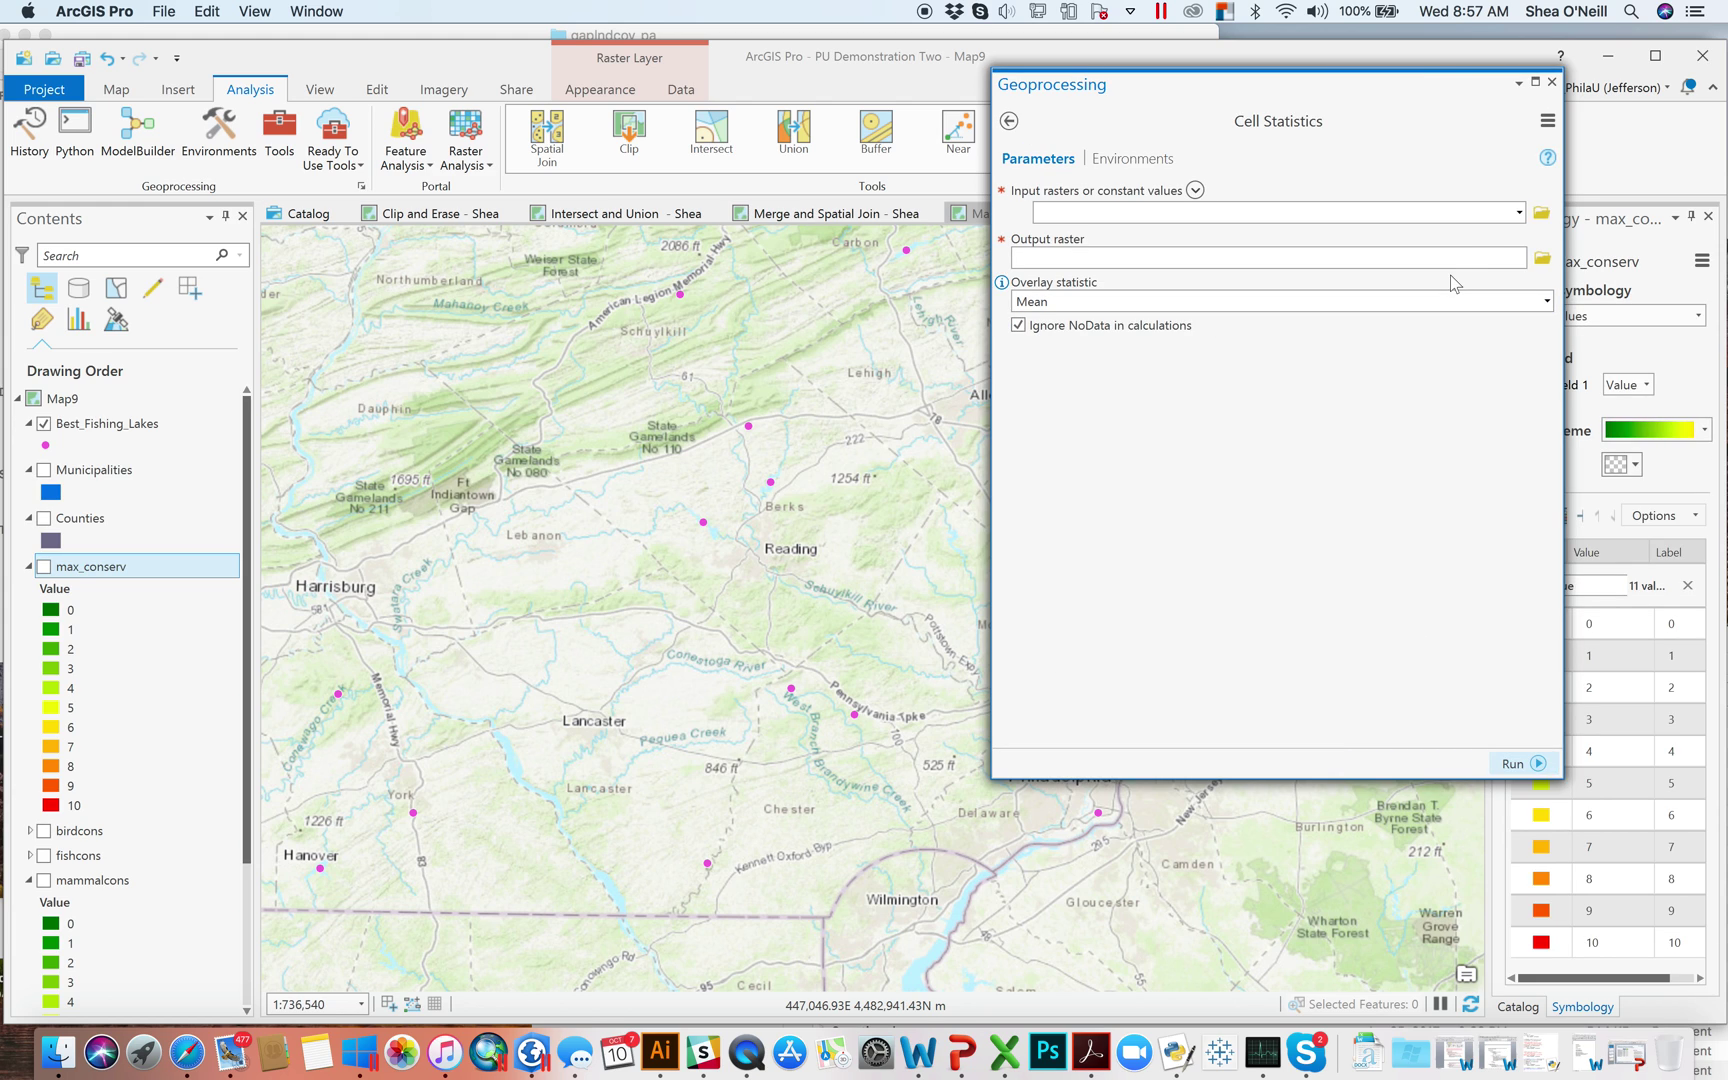
pyautogui.click(1519, 212)
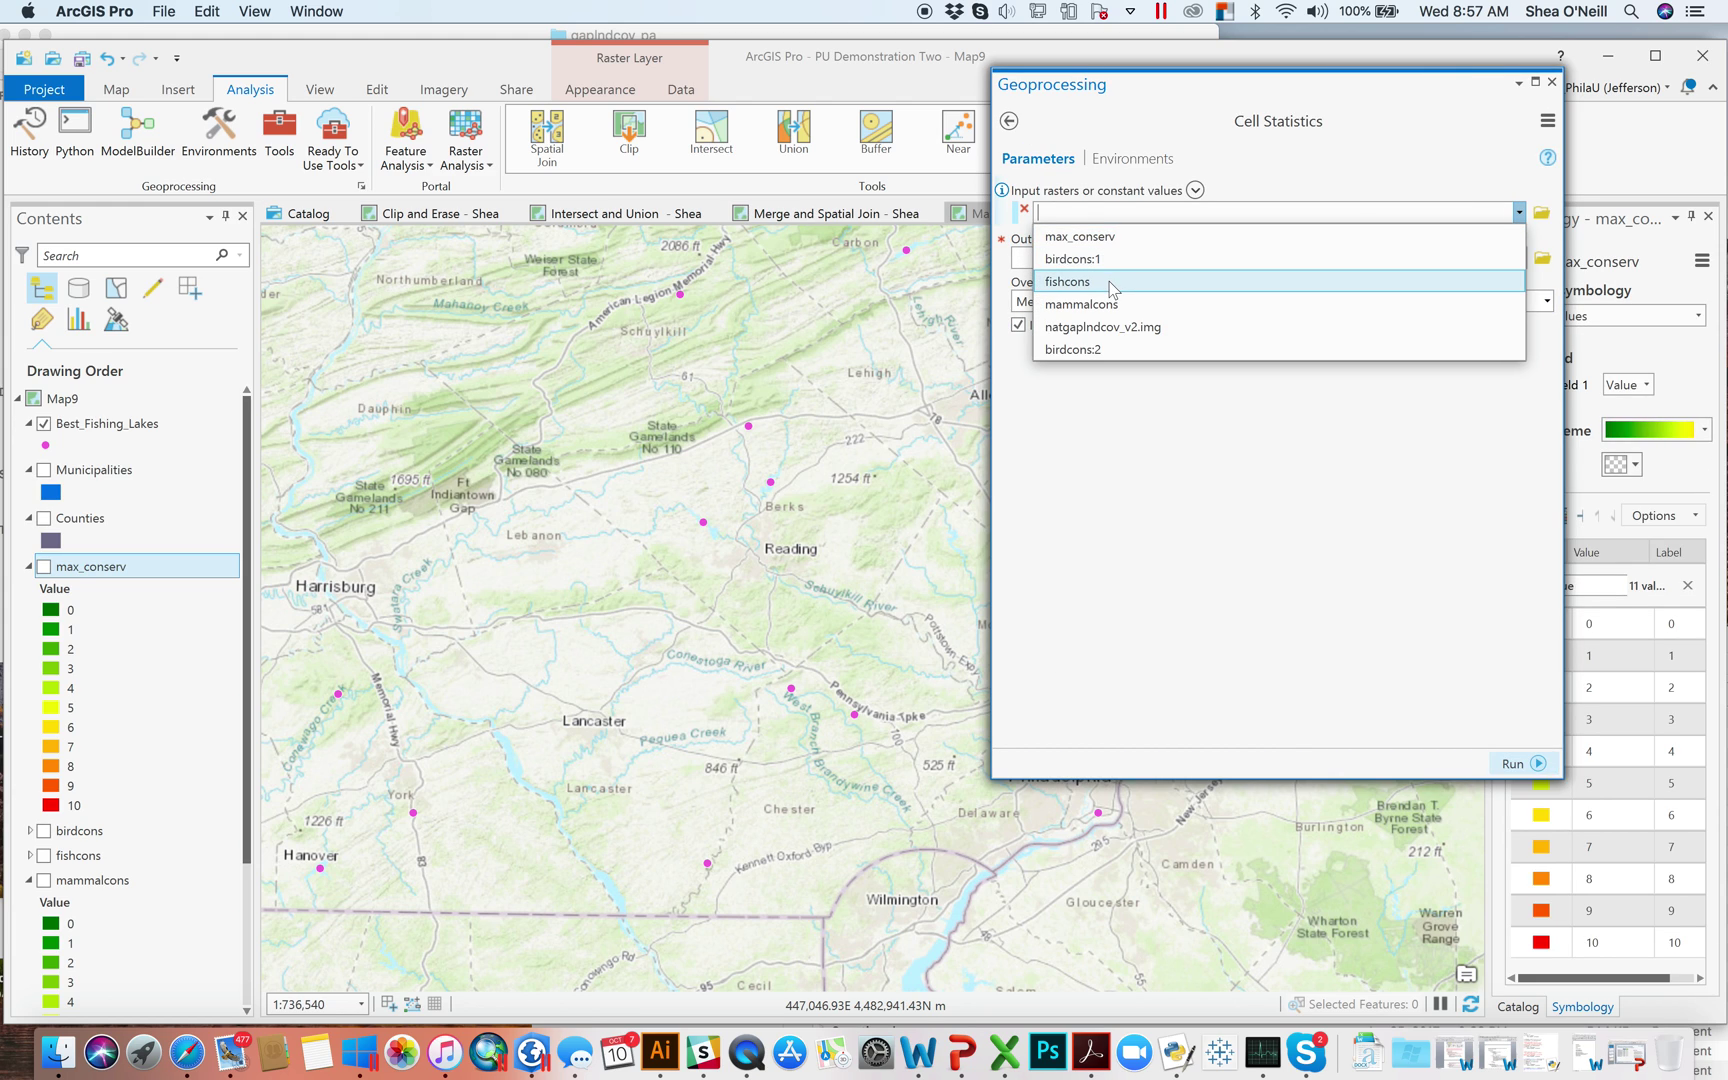
pyautogui.click(1111, 283)
pyautogui.click(1519, 237)
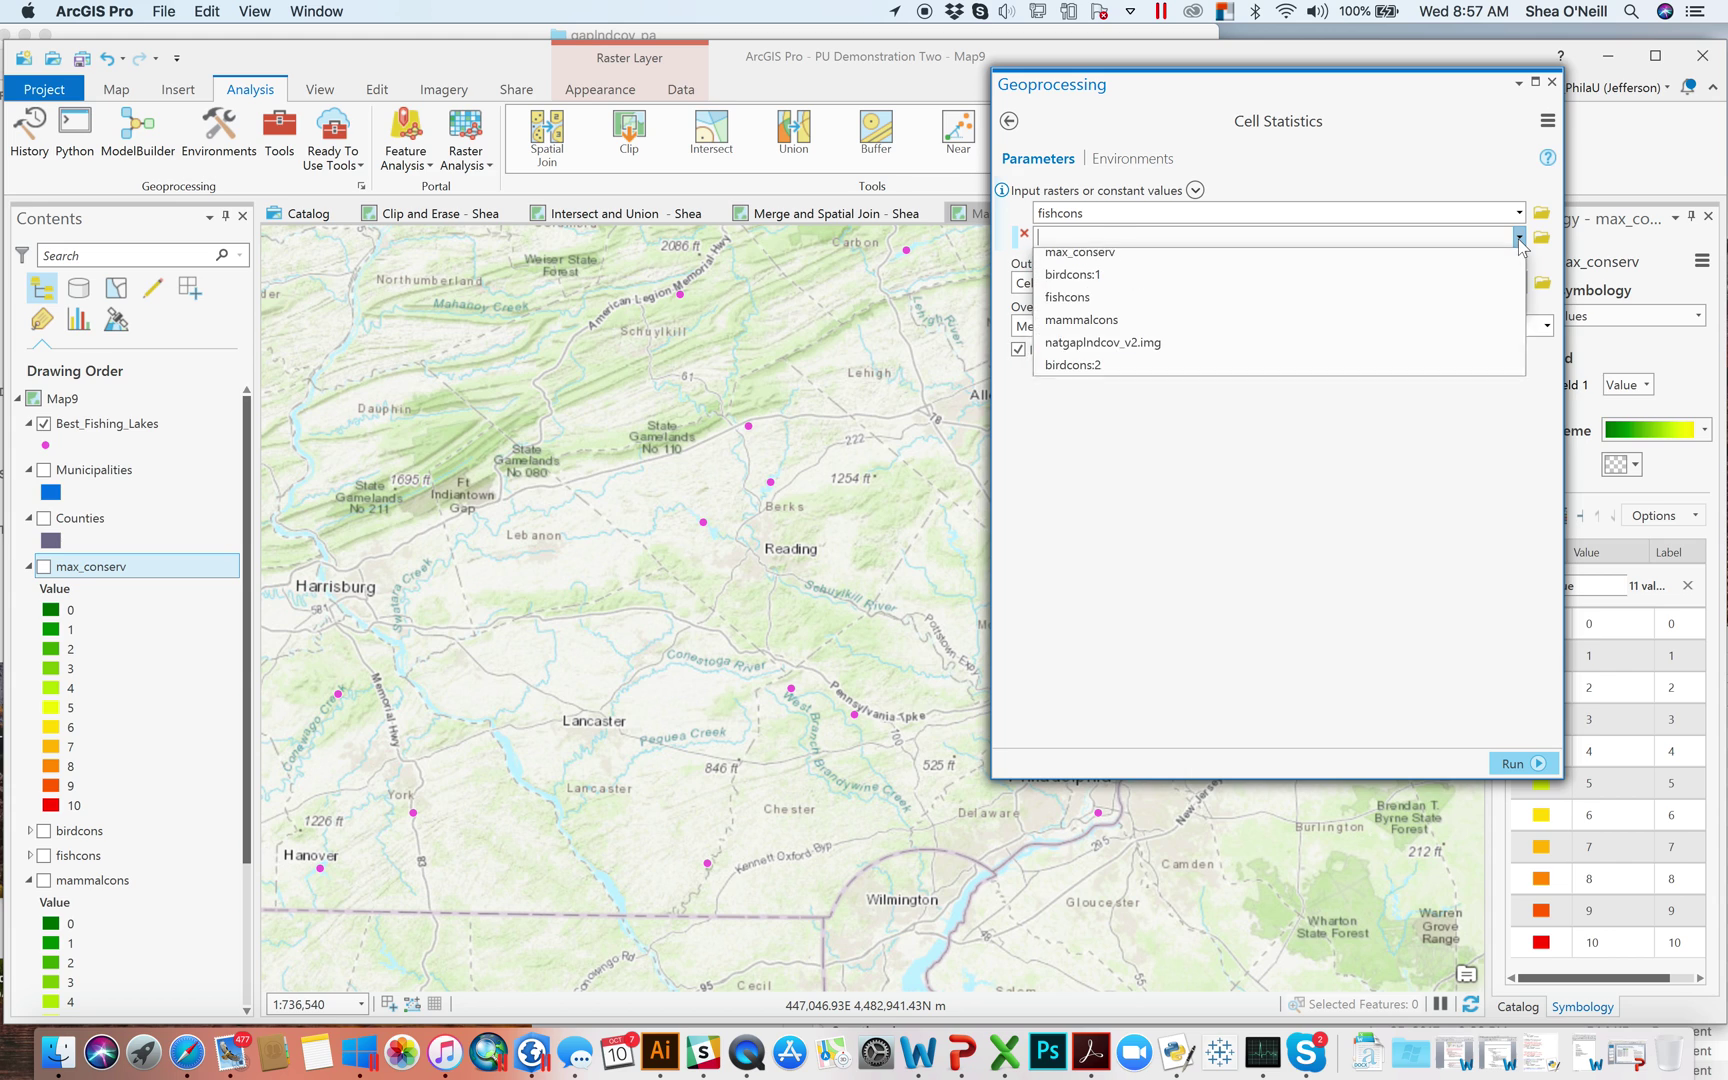
pyautogui.click(1235, 328)
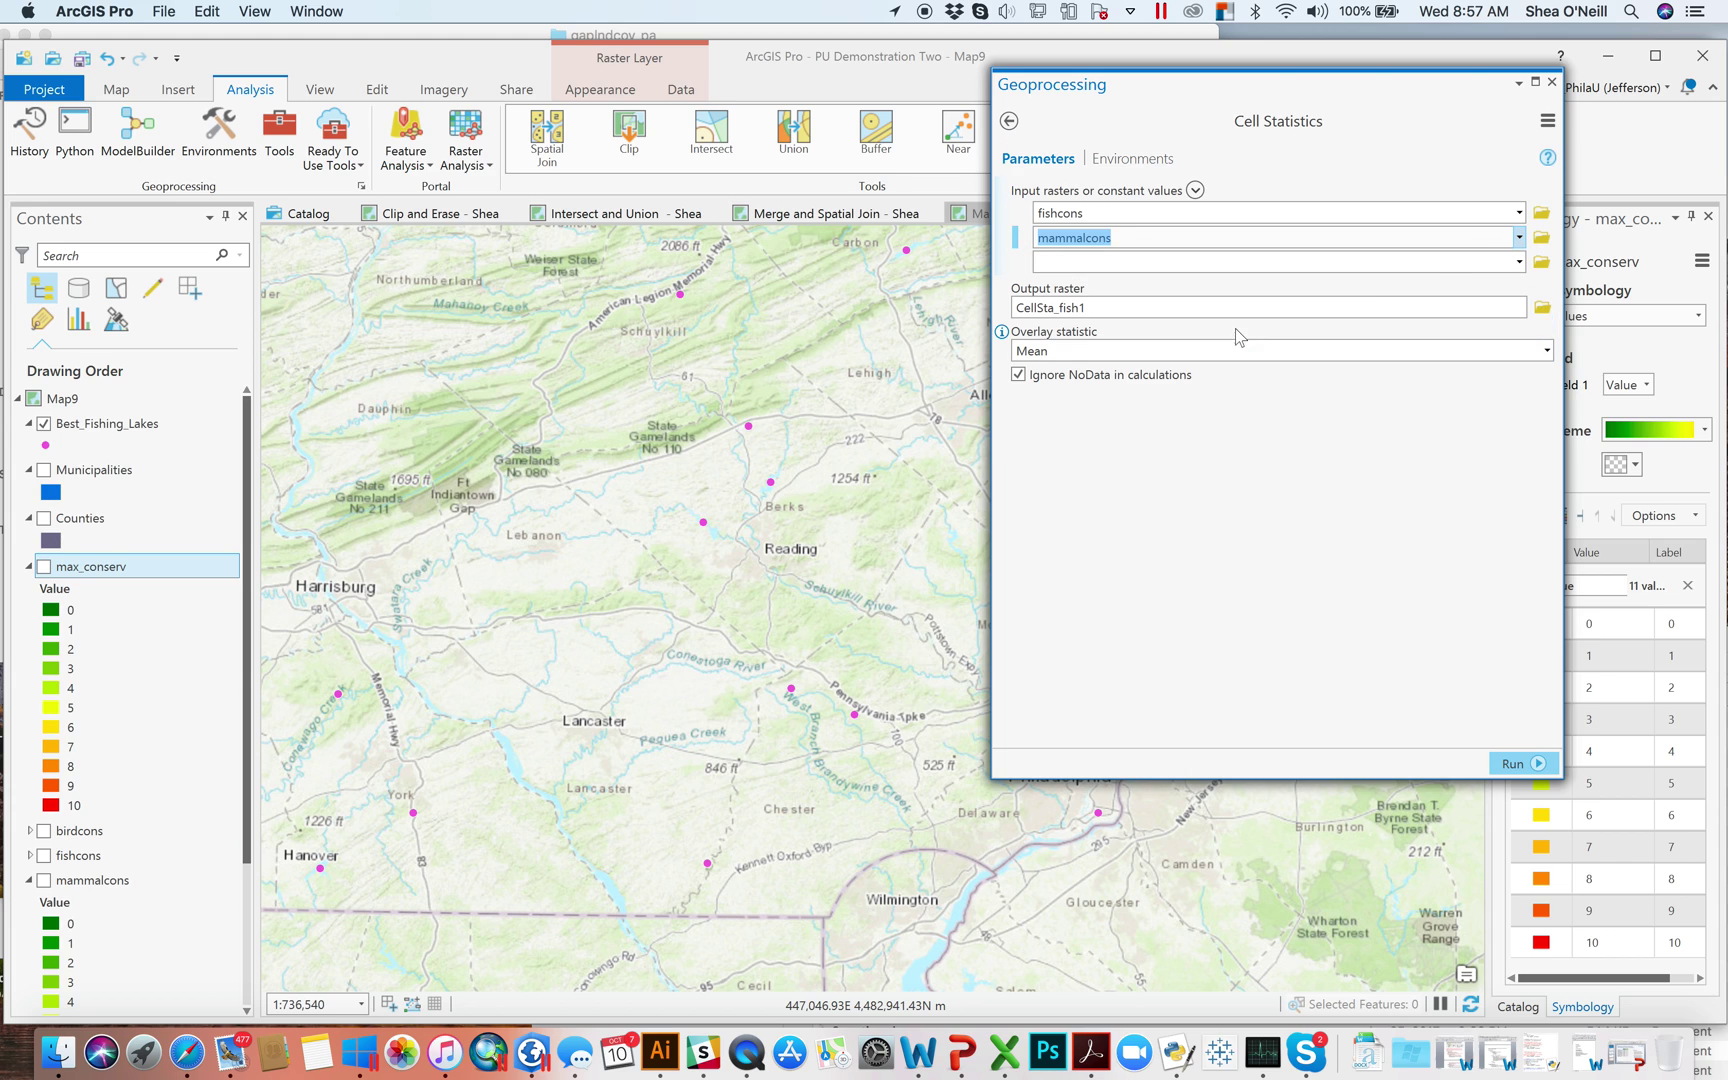
pyautogui.click(1517, 263)
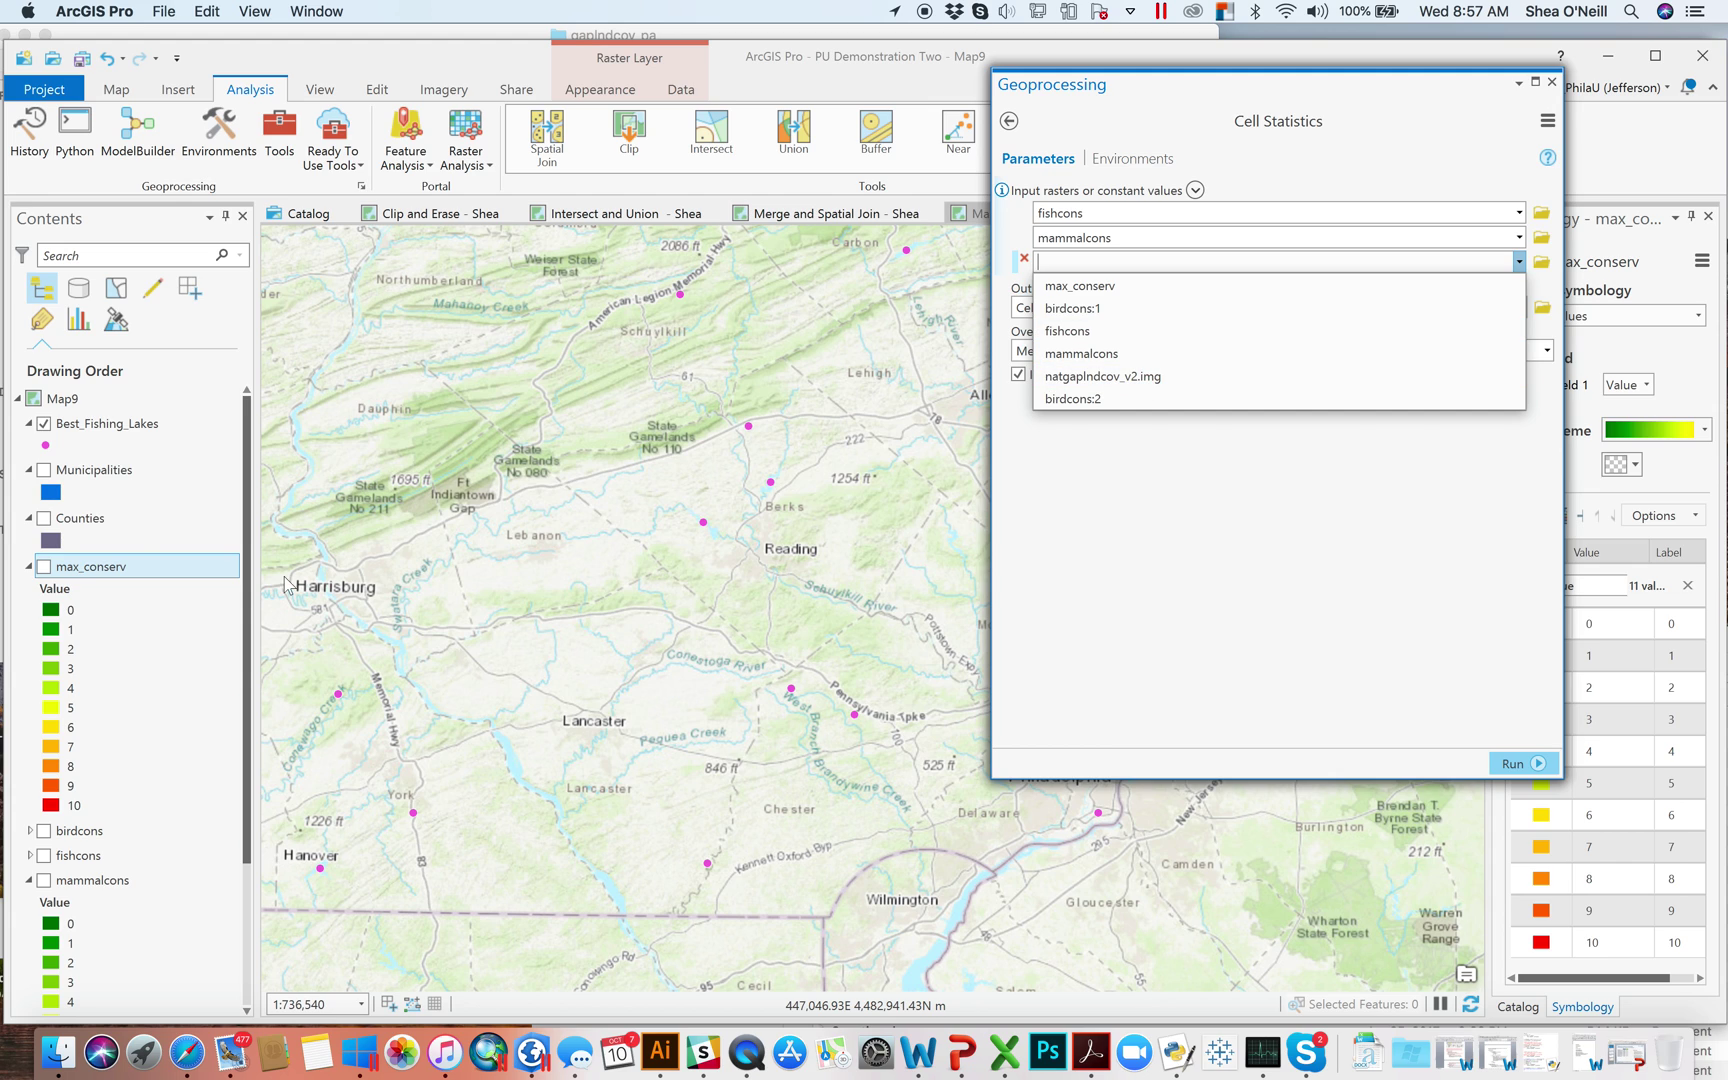
pyautogui.click(246, 708)
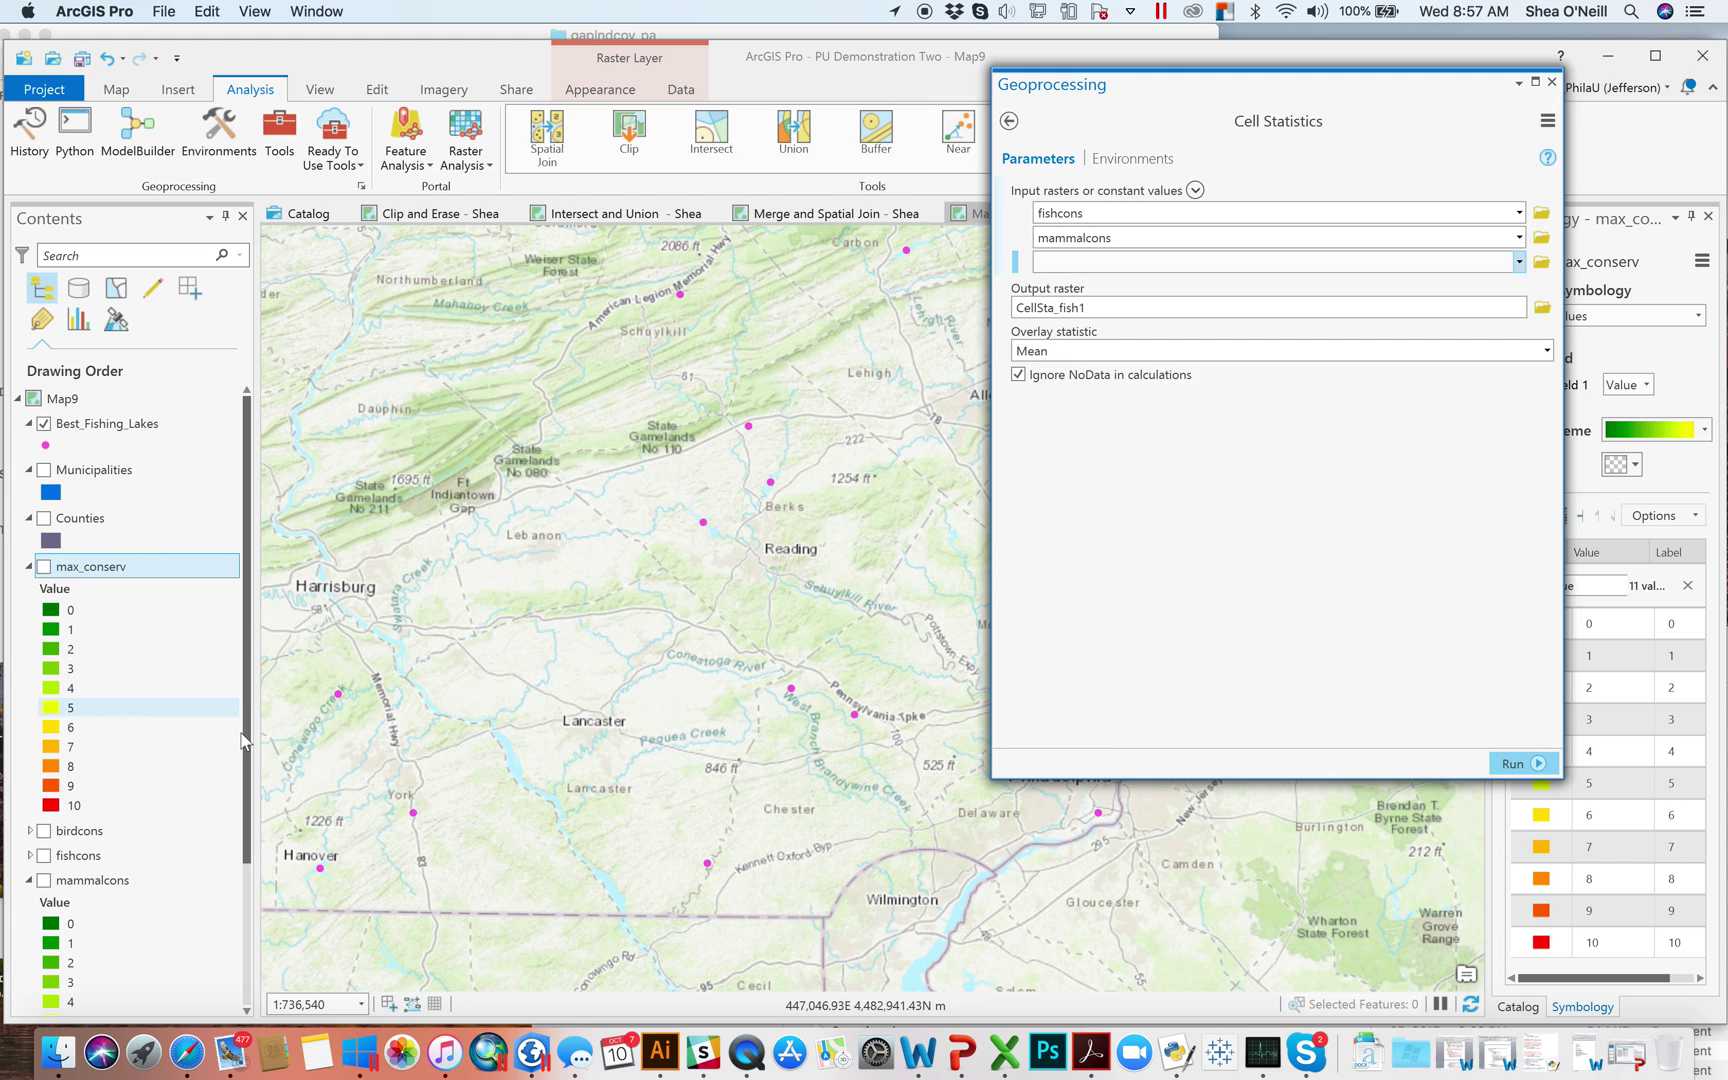
pyautogui.click(255, 933)
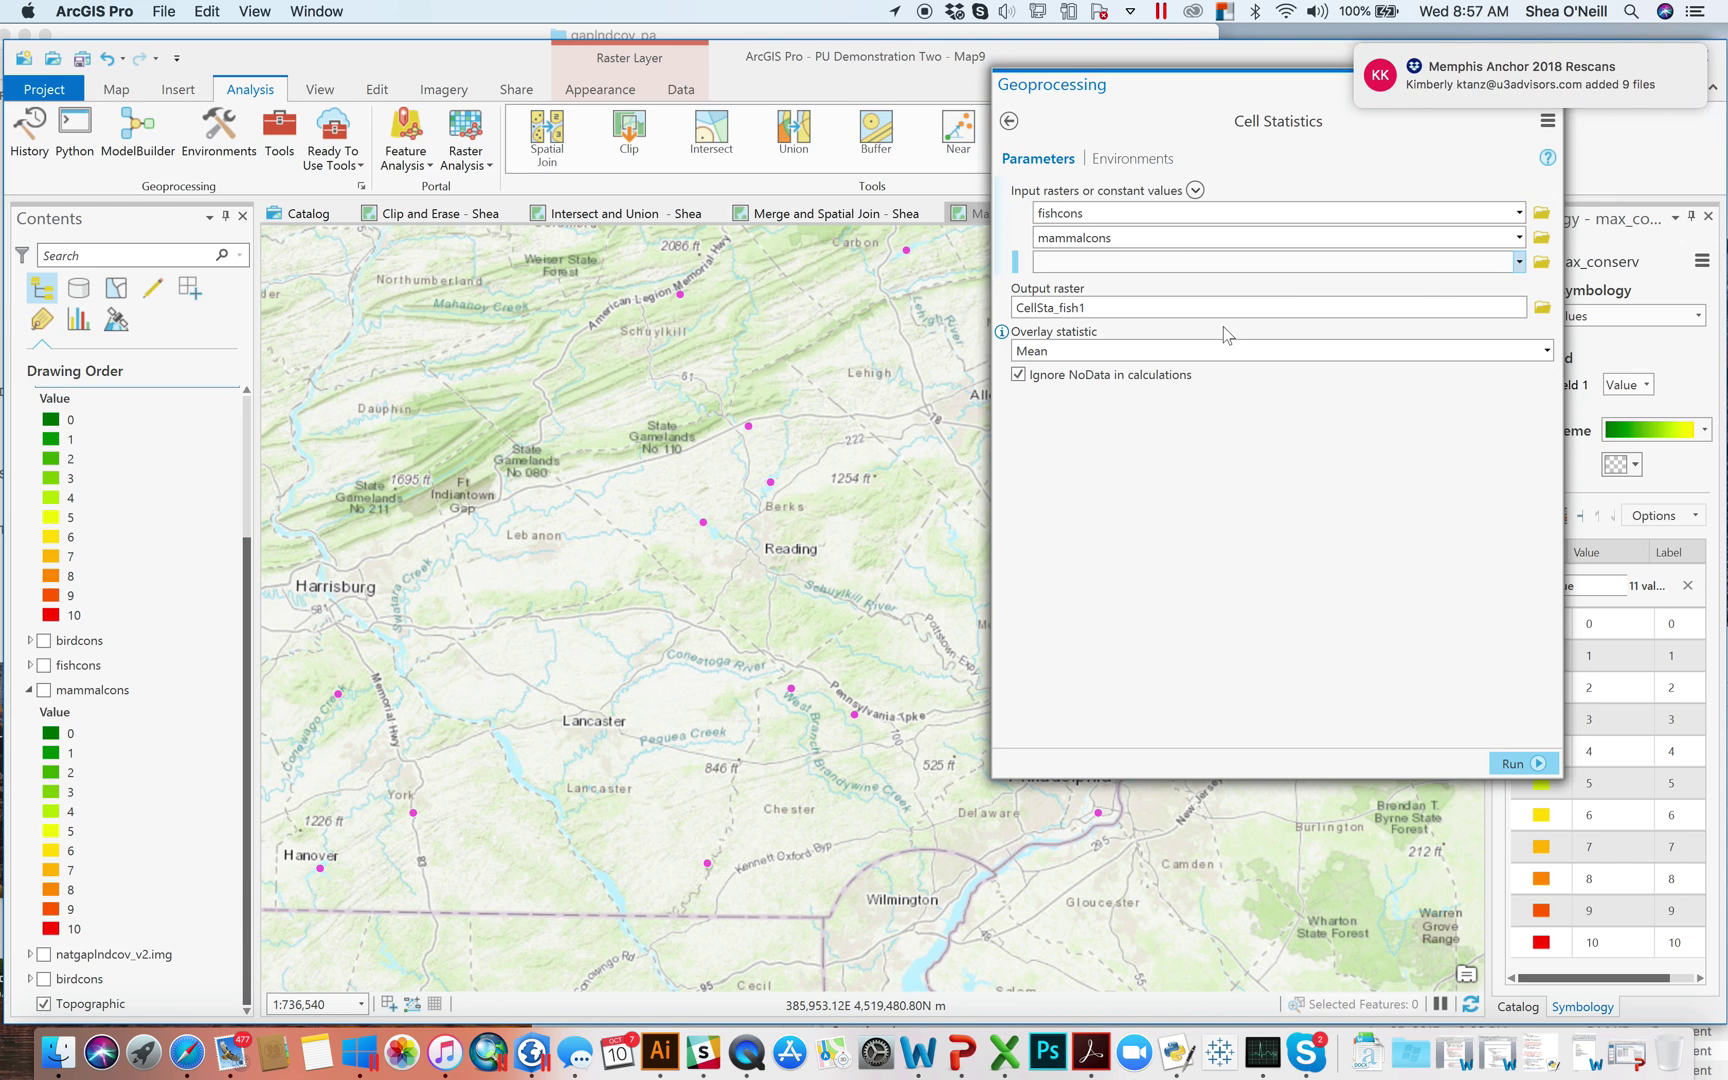
pyautogui.click(1519, 262)
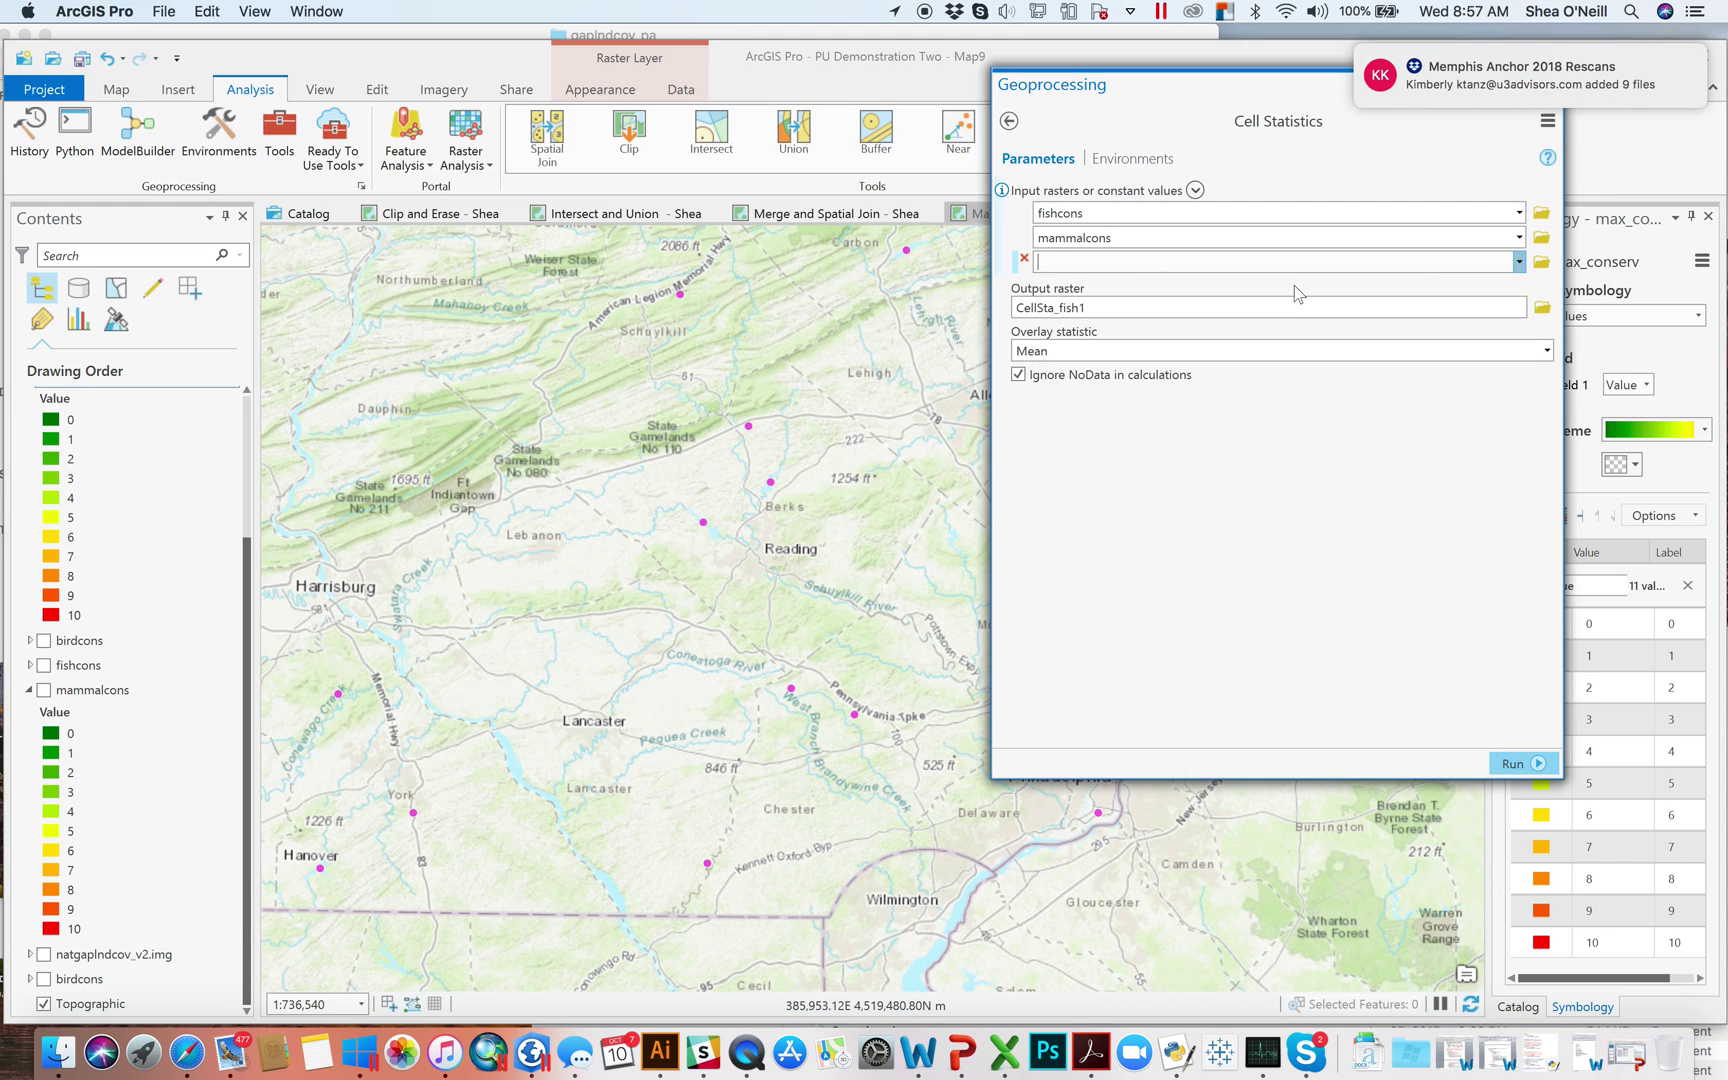
pyautogui.click(1195, 310)
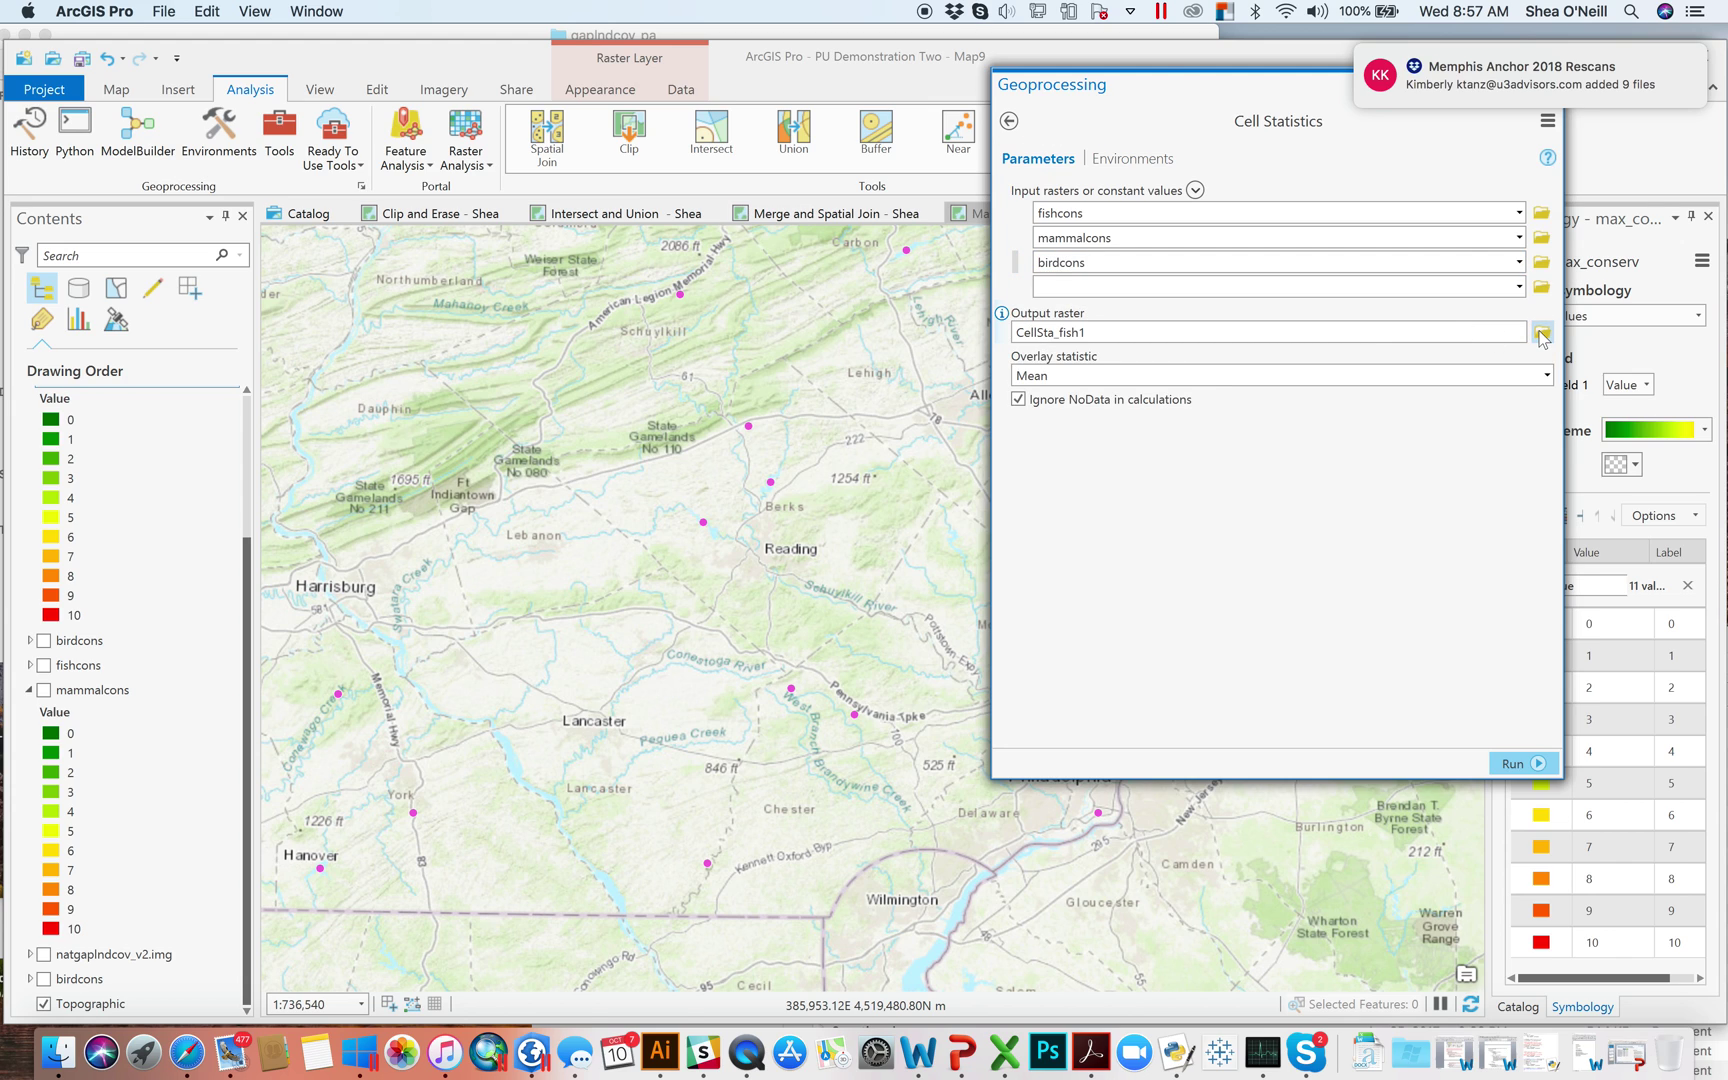
# Step: Name the output raster avg_cons in the PU Demonstration Two geodatabase
pyautogui.click(1426, 339)
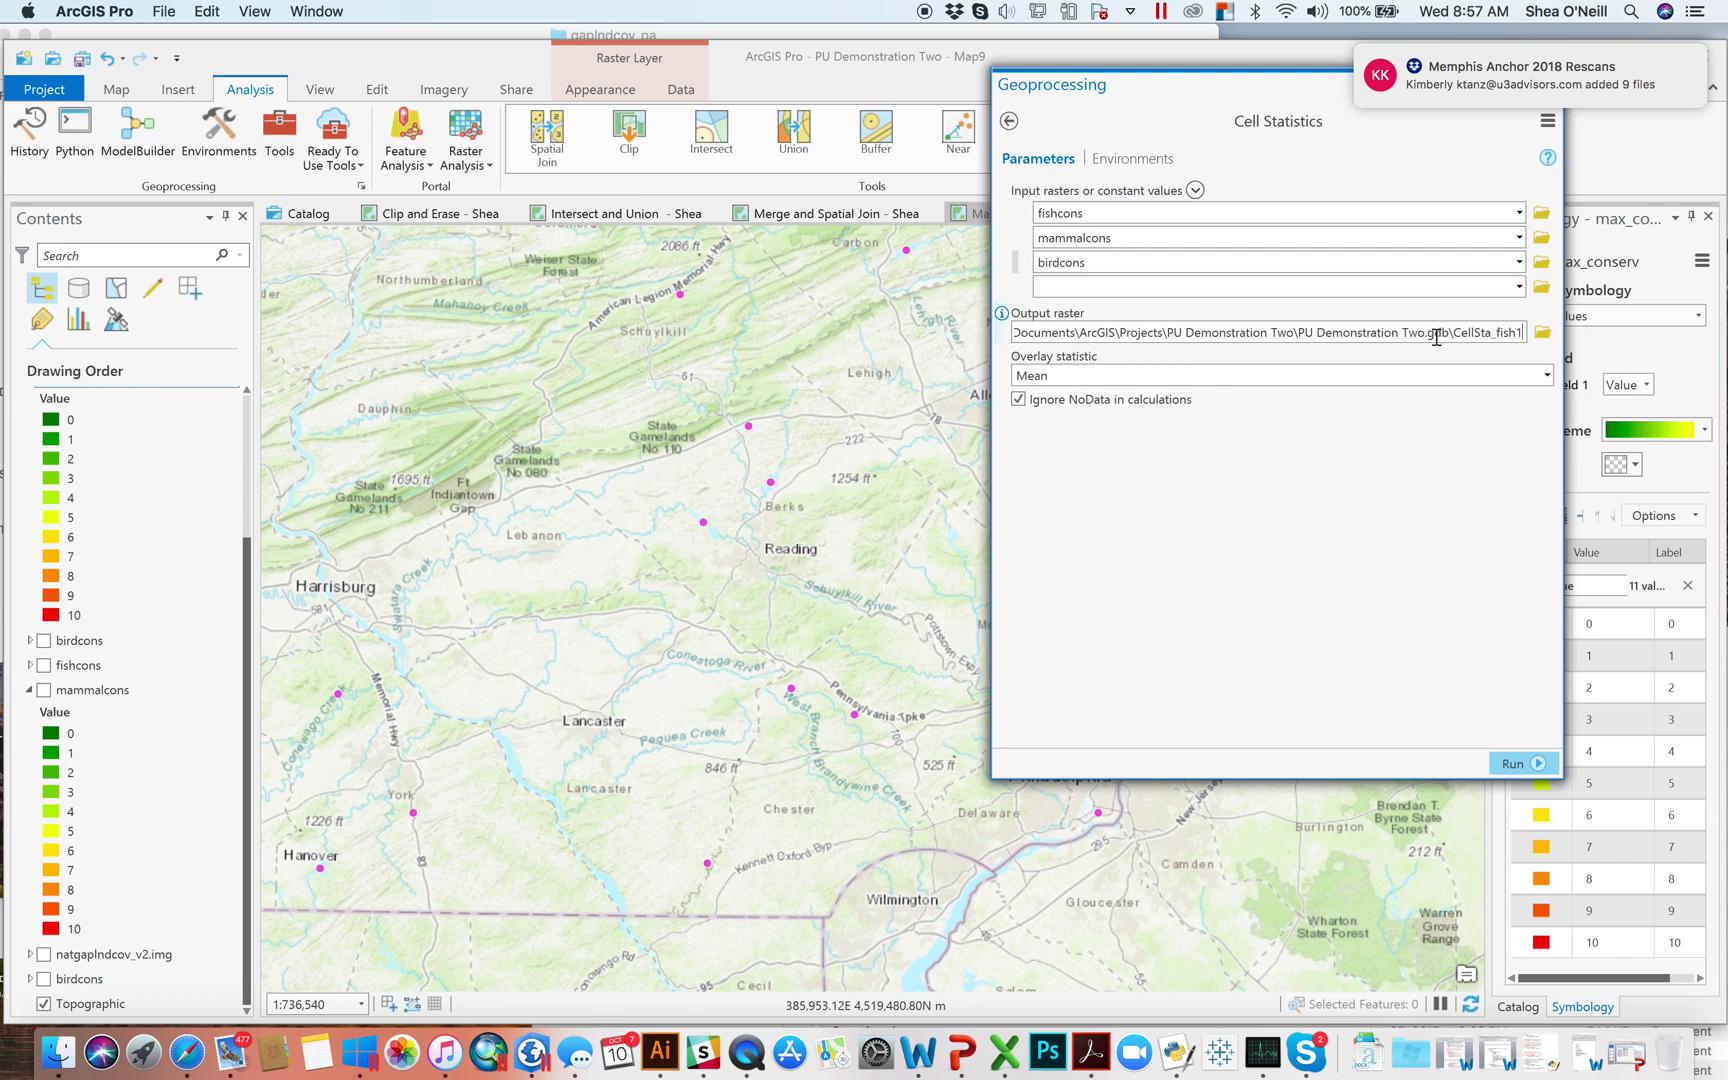
pyautogui.doubleClick(1502, 331)
pyautogui.press('BackSpace')
pyautogui.press('BackSpace')
pyautogui.press('BackSpace')
pyautogui.press('BackSpace')
pyautogui.press('BackSpace')
pyautogui.press('BackSpace')
pyautogui.press('BackSpace')
pyautogui.press('BackSpace')
pyautogui.press('BackSpace')
pyautogui.write('avg_cons')
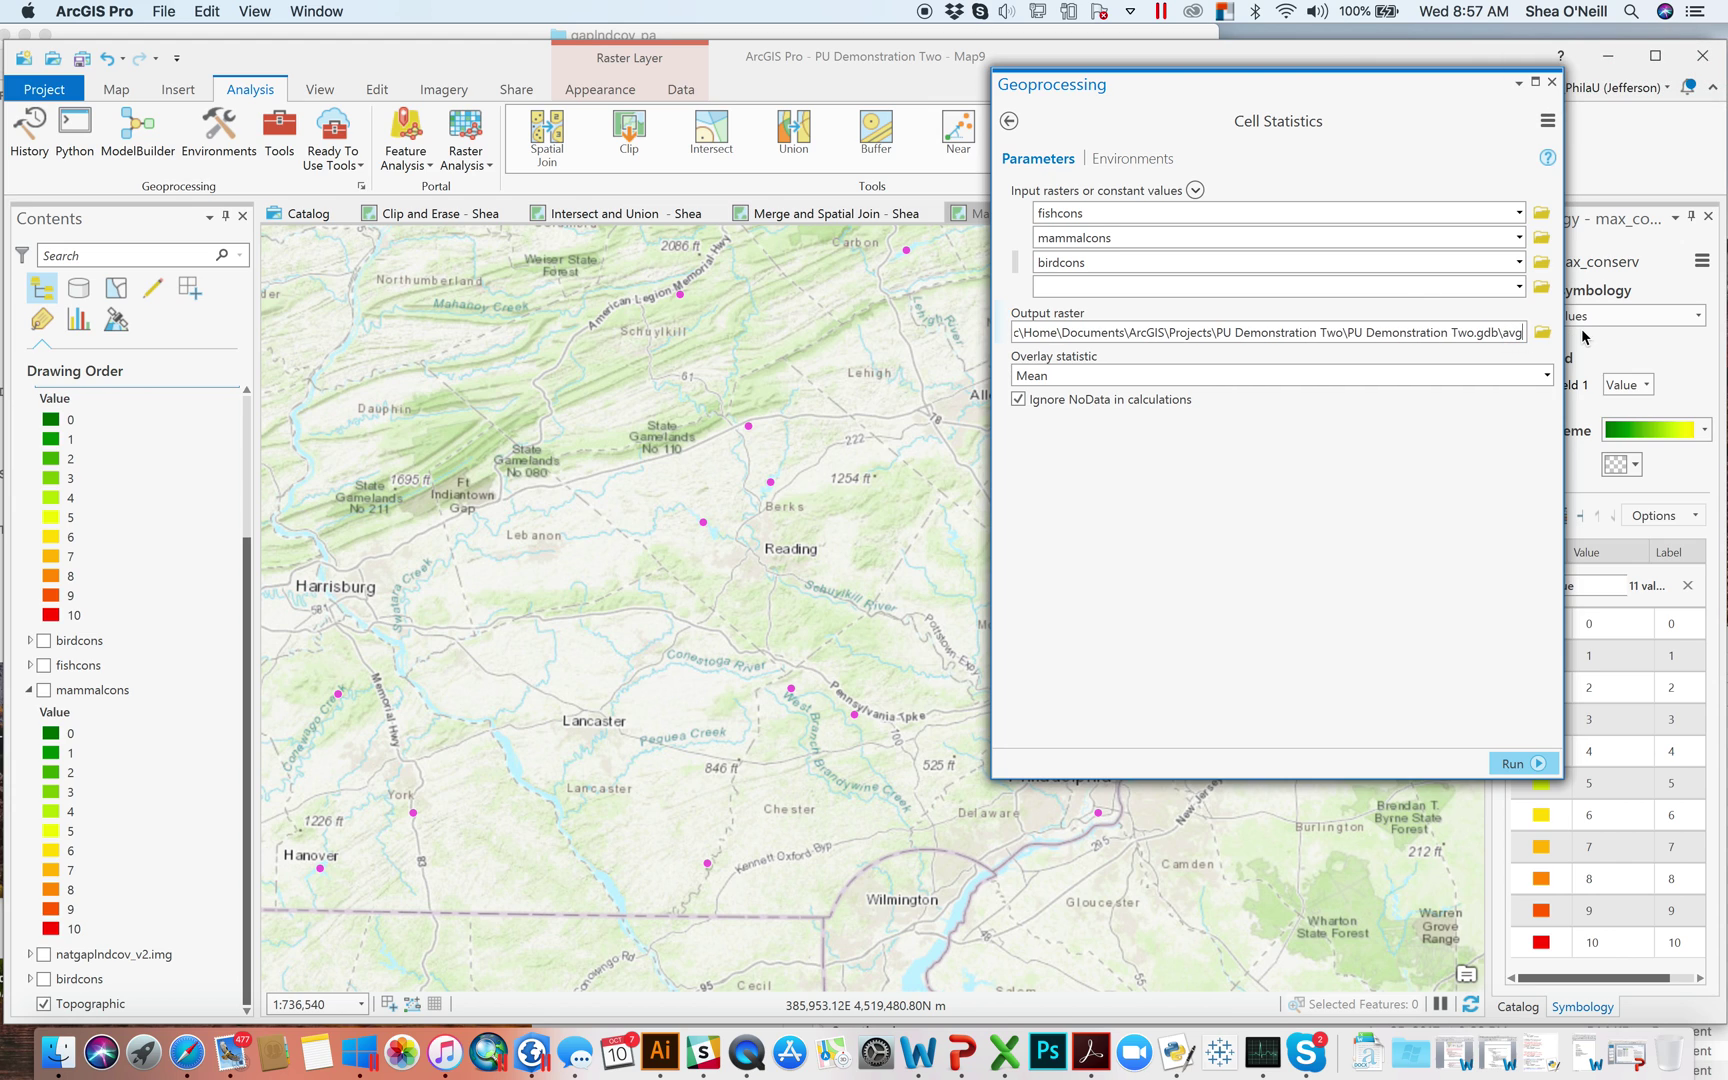
# Step: Run Cell Statistics with Mean as the overlay statistic, then close the geoprocessing window
pyautogui.click(1546, 375)
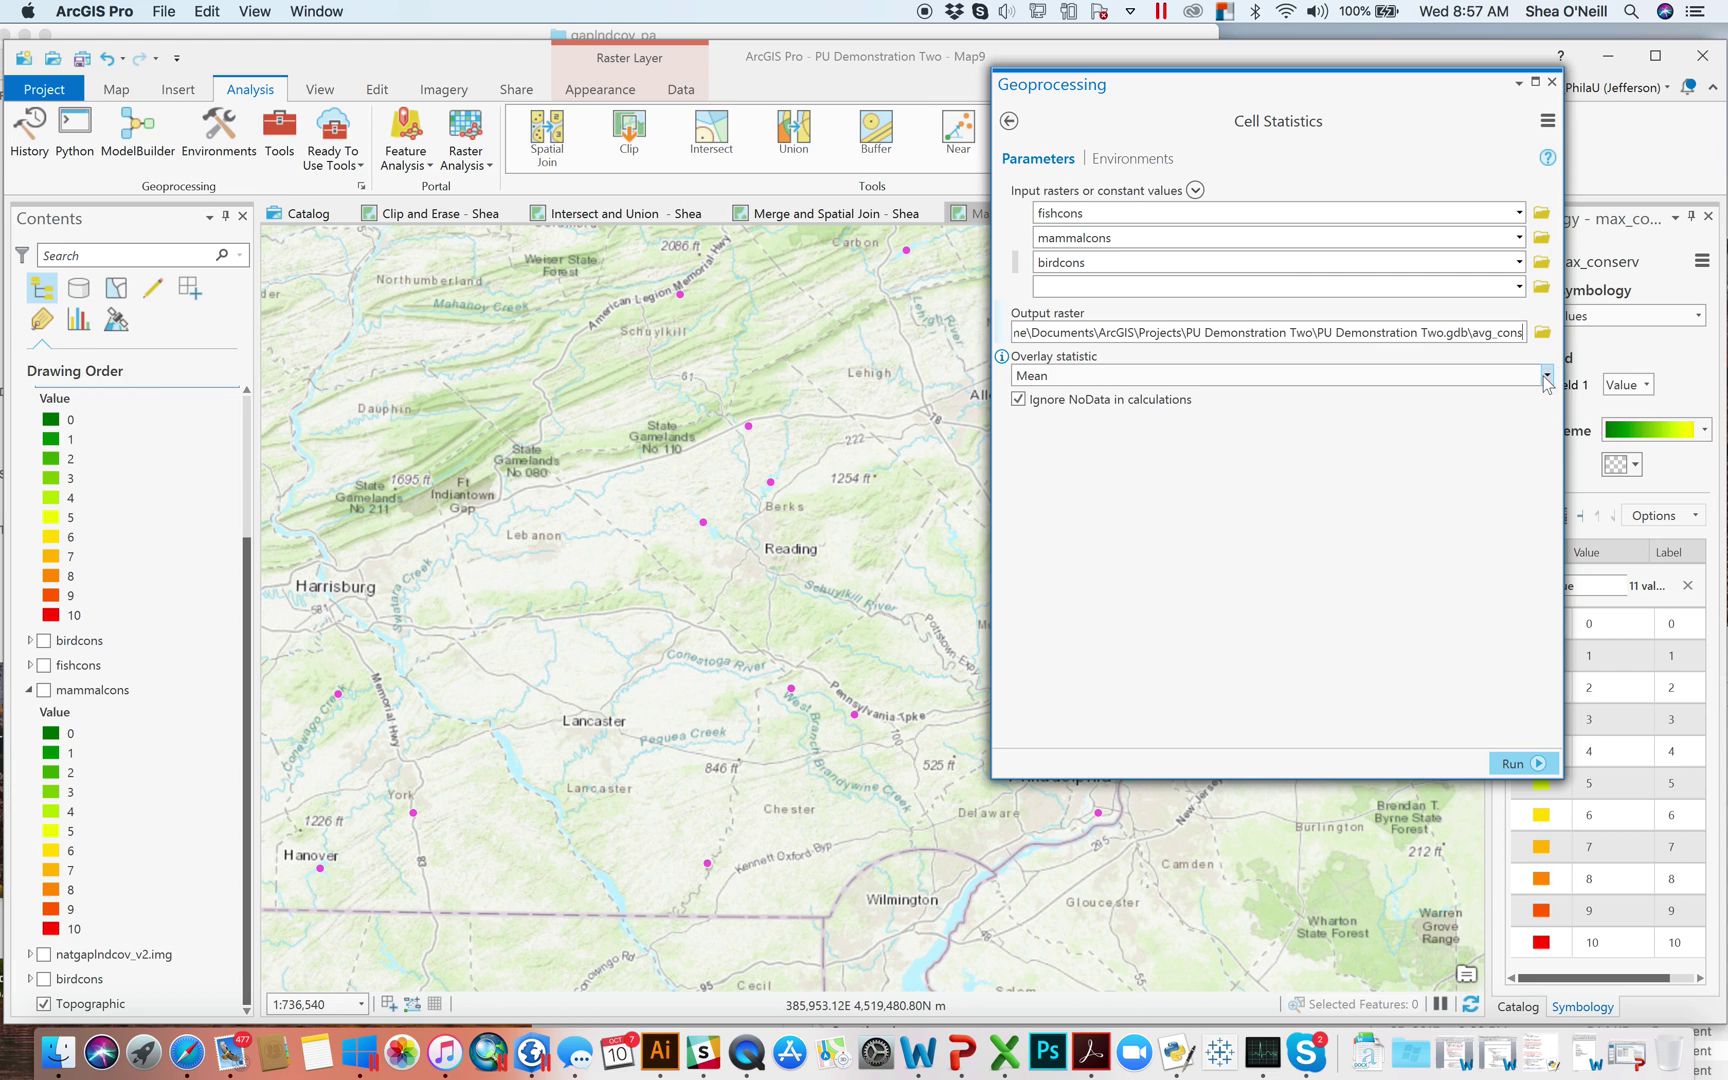
pyautogui.click(1191, 400)
pyautogui.click(1181, 638)
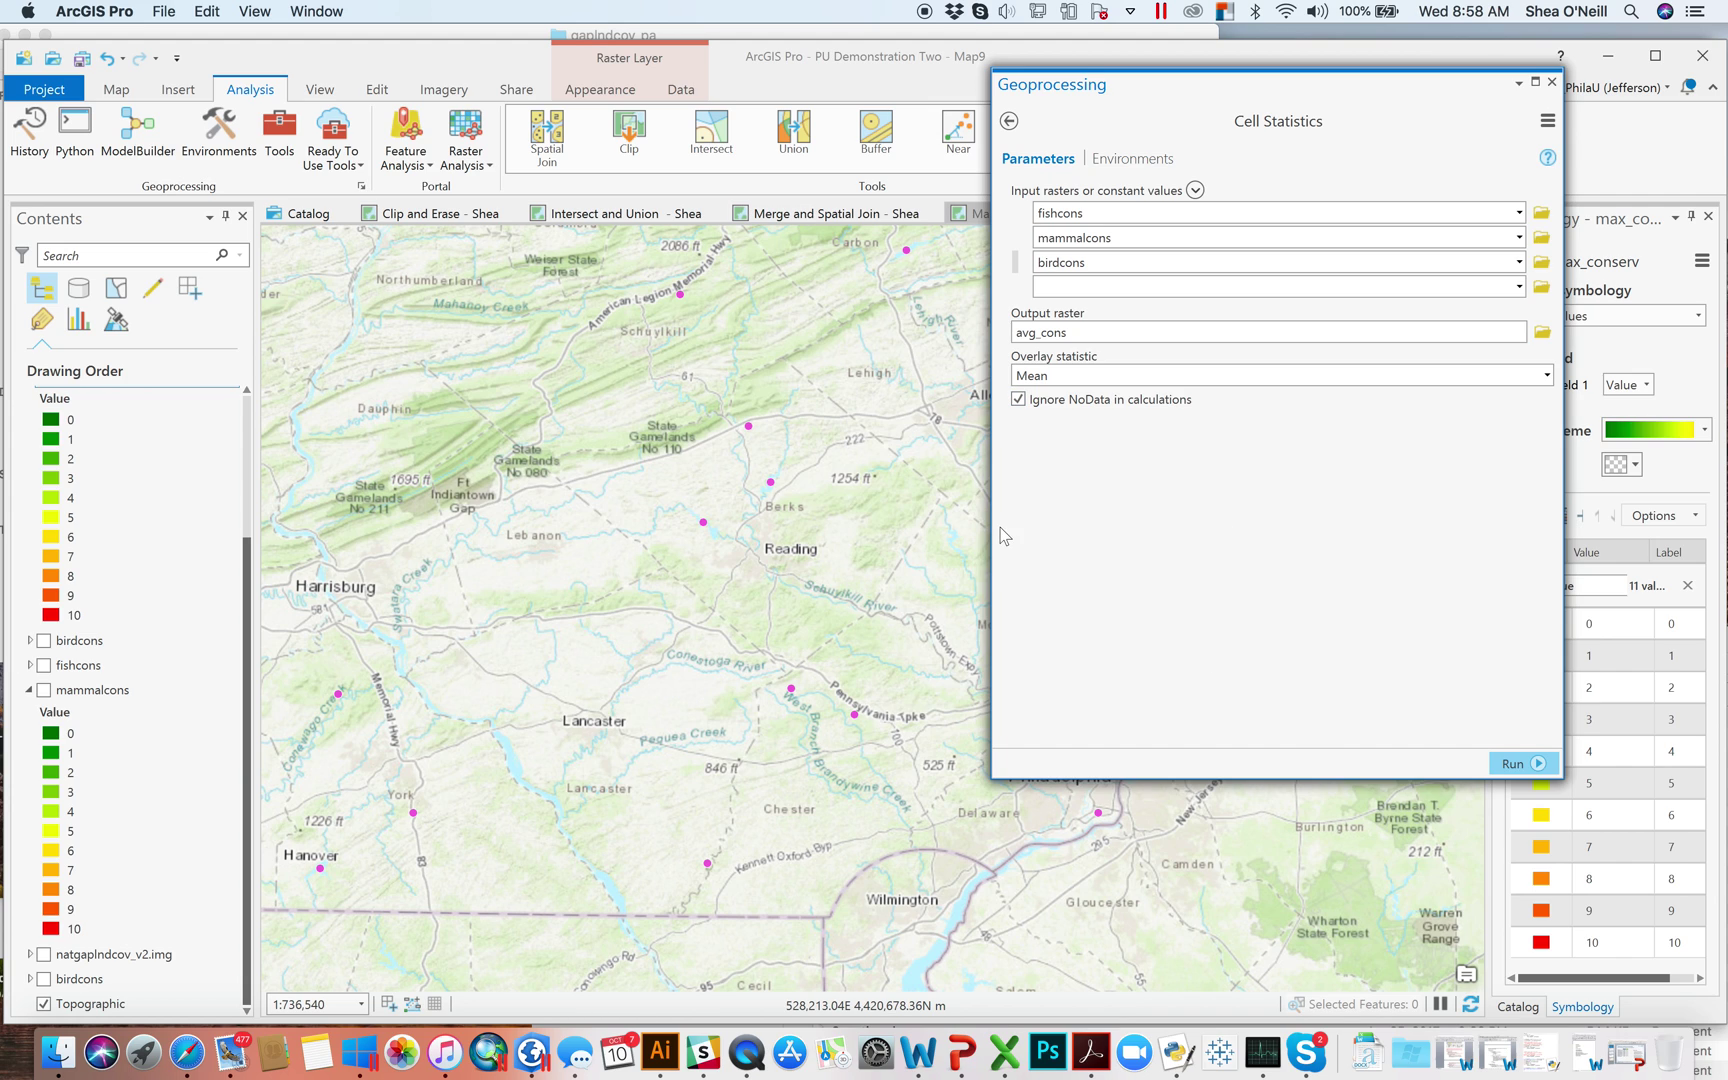
pyautogui.click(1514, 763)
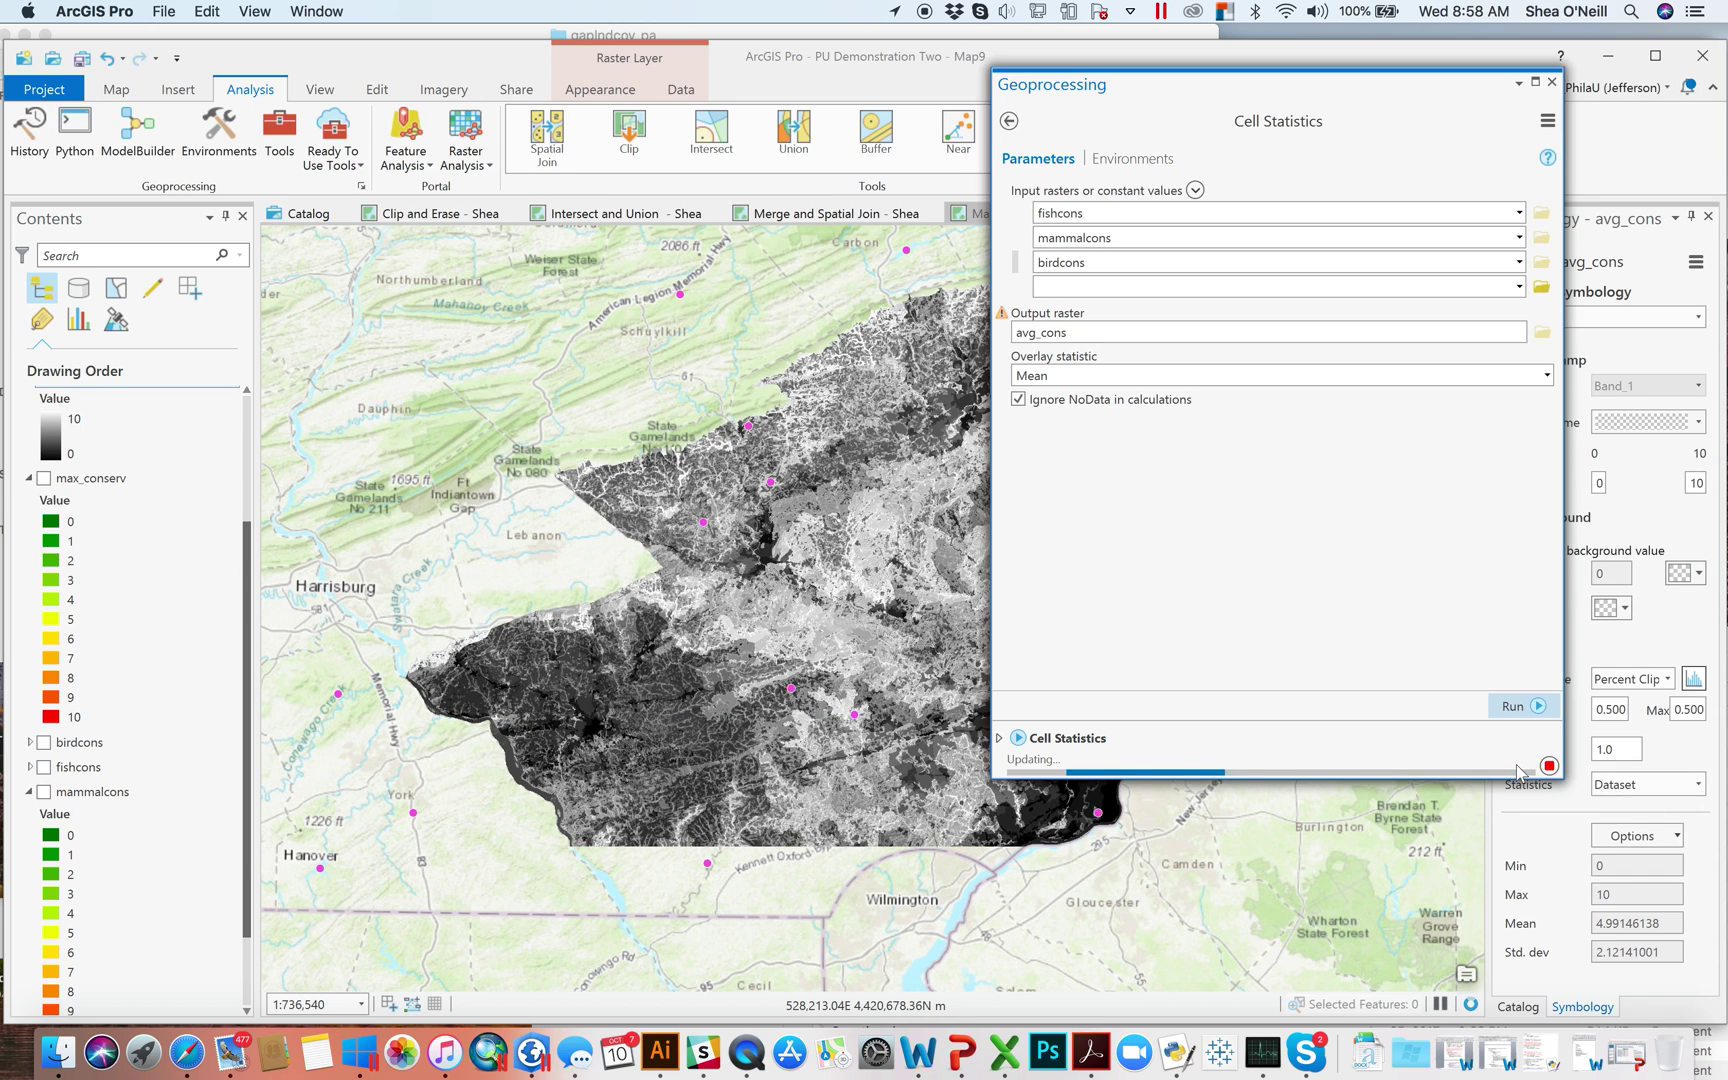
pyautogui.click(1551, 80)
# Step: Symbolize avg_cons with Stretch, using the green-to-yellow-to-red color scheme and the Minimum Maximum stretch type
pyautogui.moveTo(248, 540); pyautogui.dragTo(247, 447)
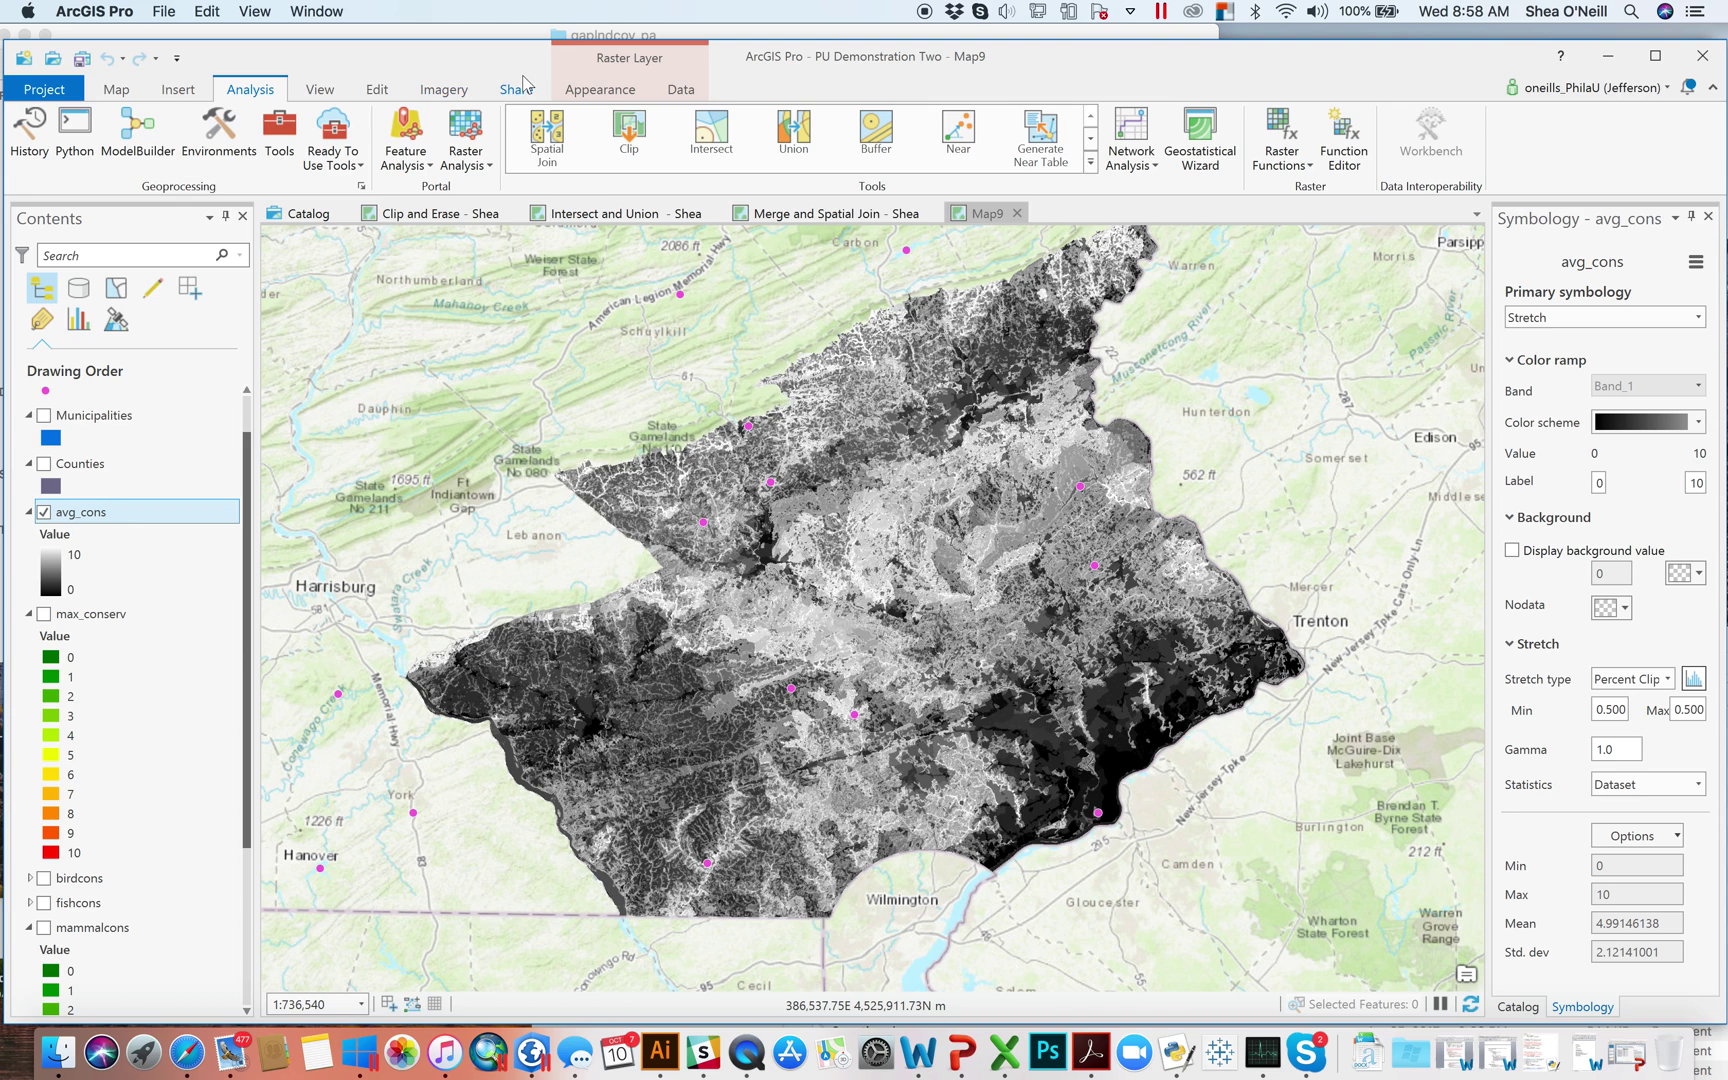
pyautogui.click(619, 91)
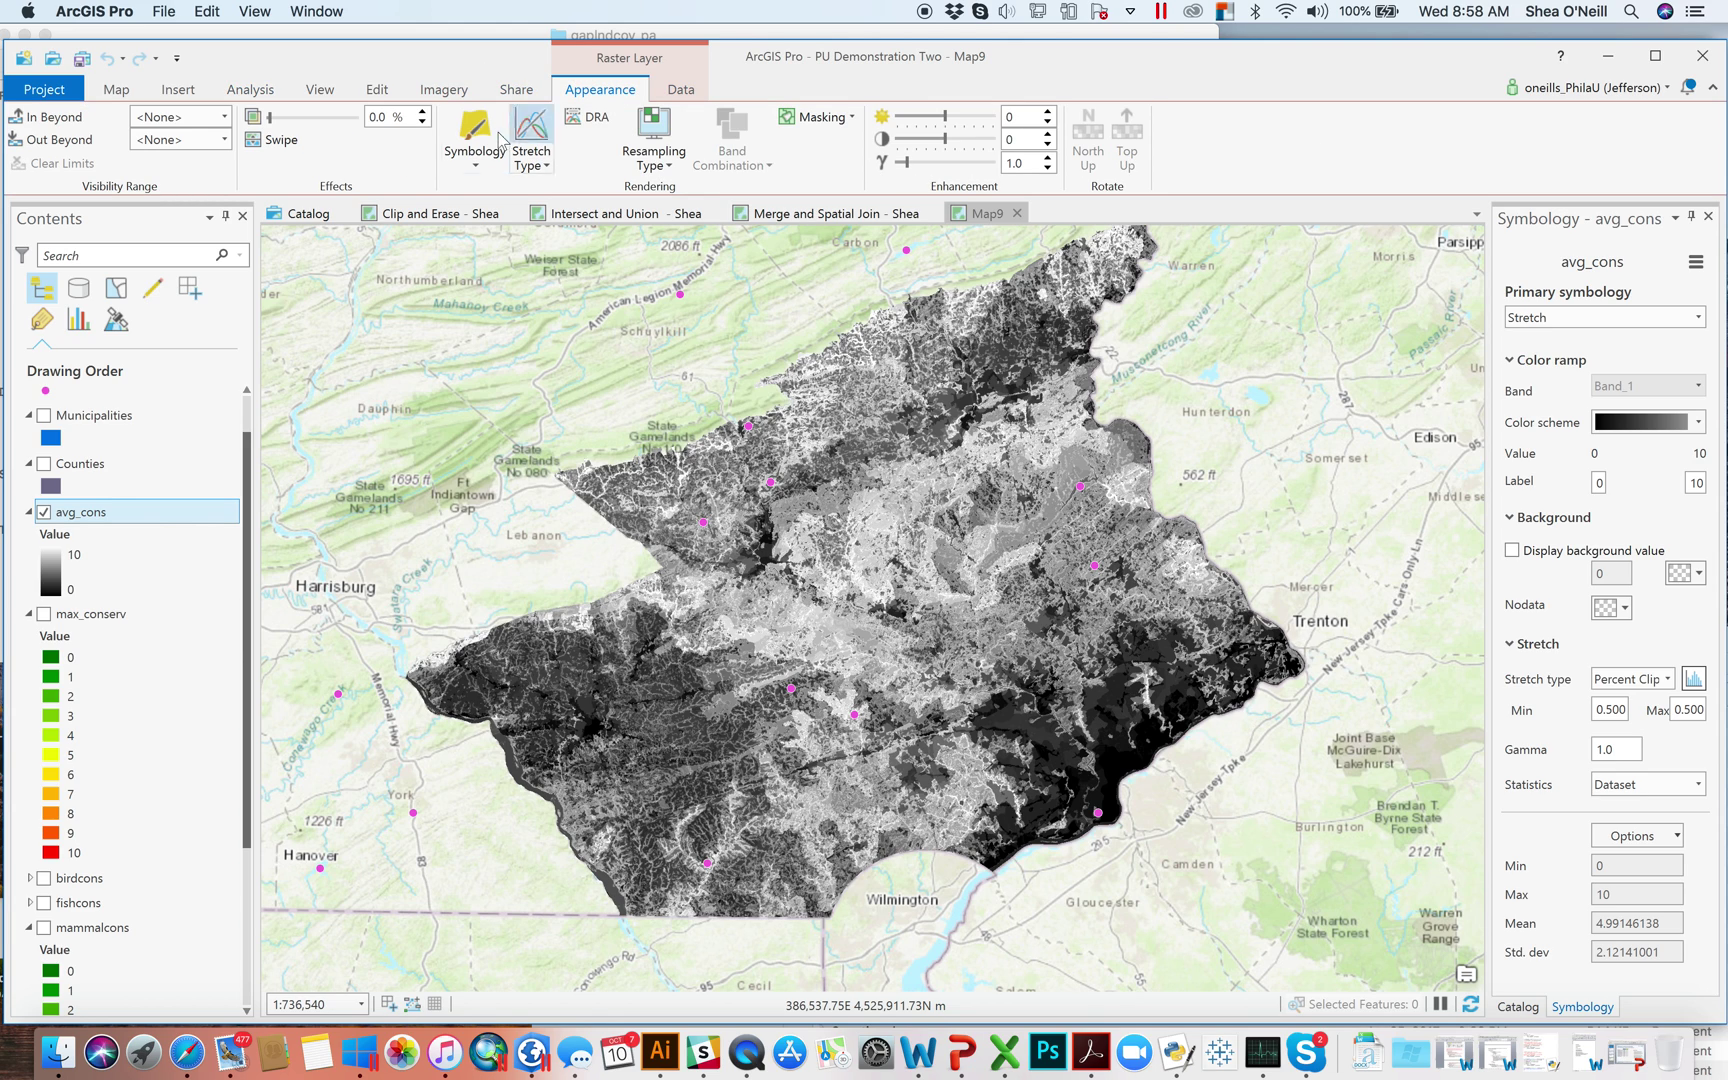
pyautogui.click(477, 160)
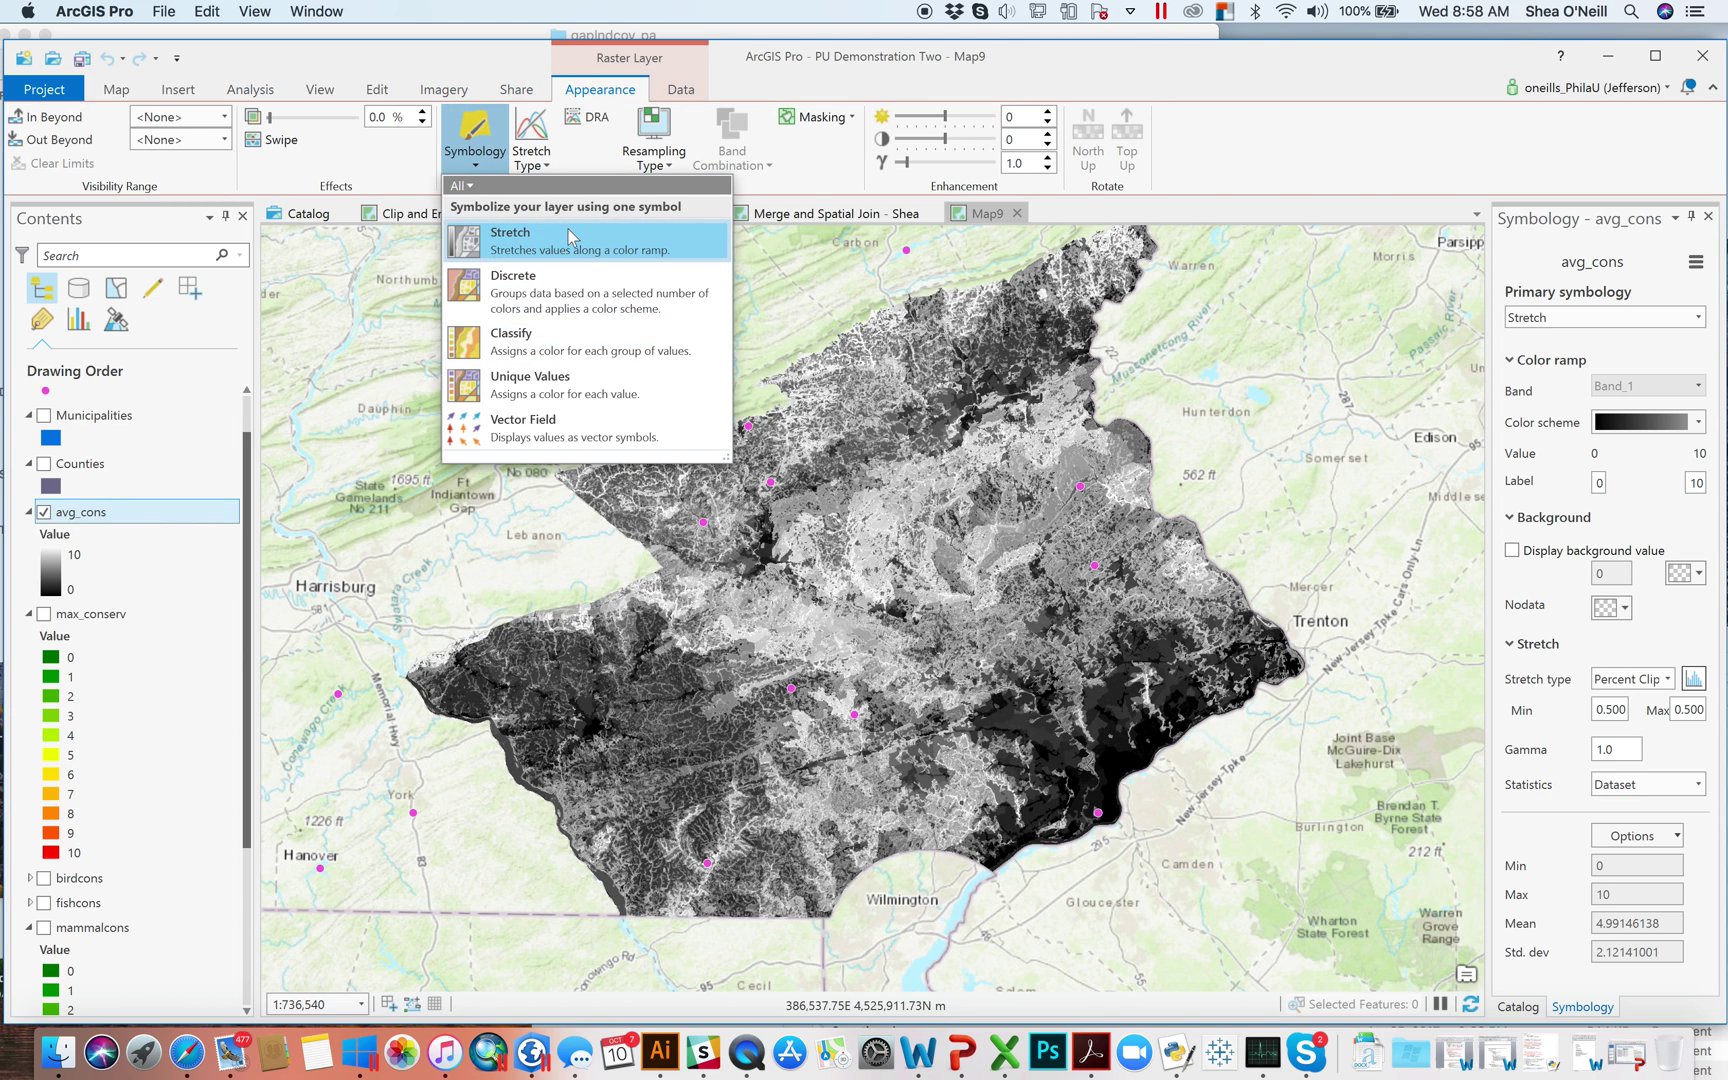
pyautogui.click(571, 236)
pyautogui.click(1698, 423)
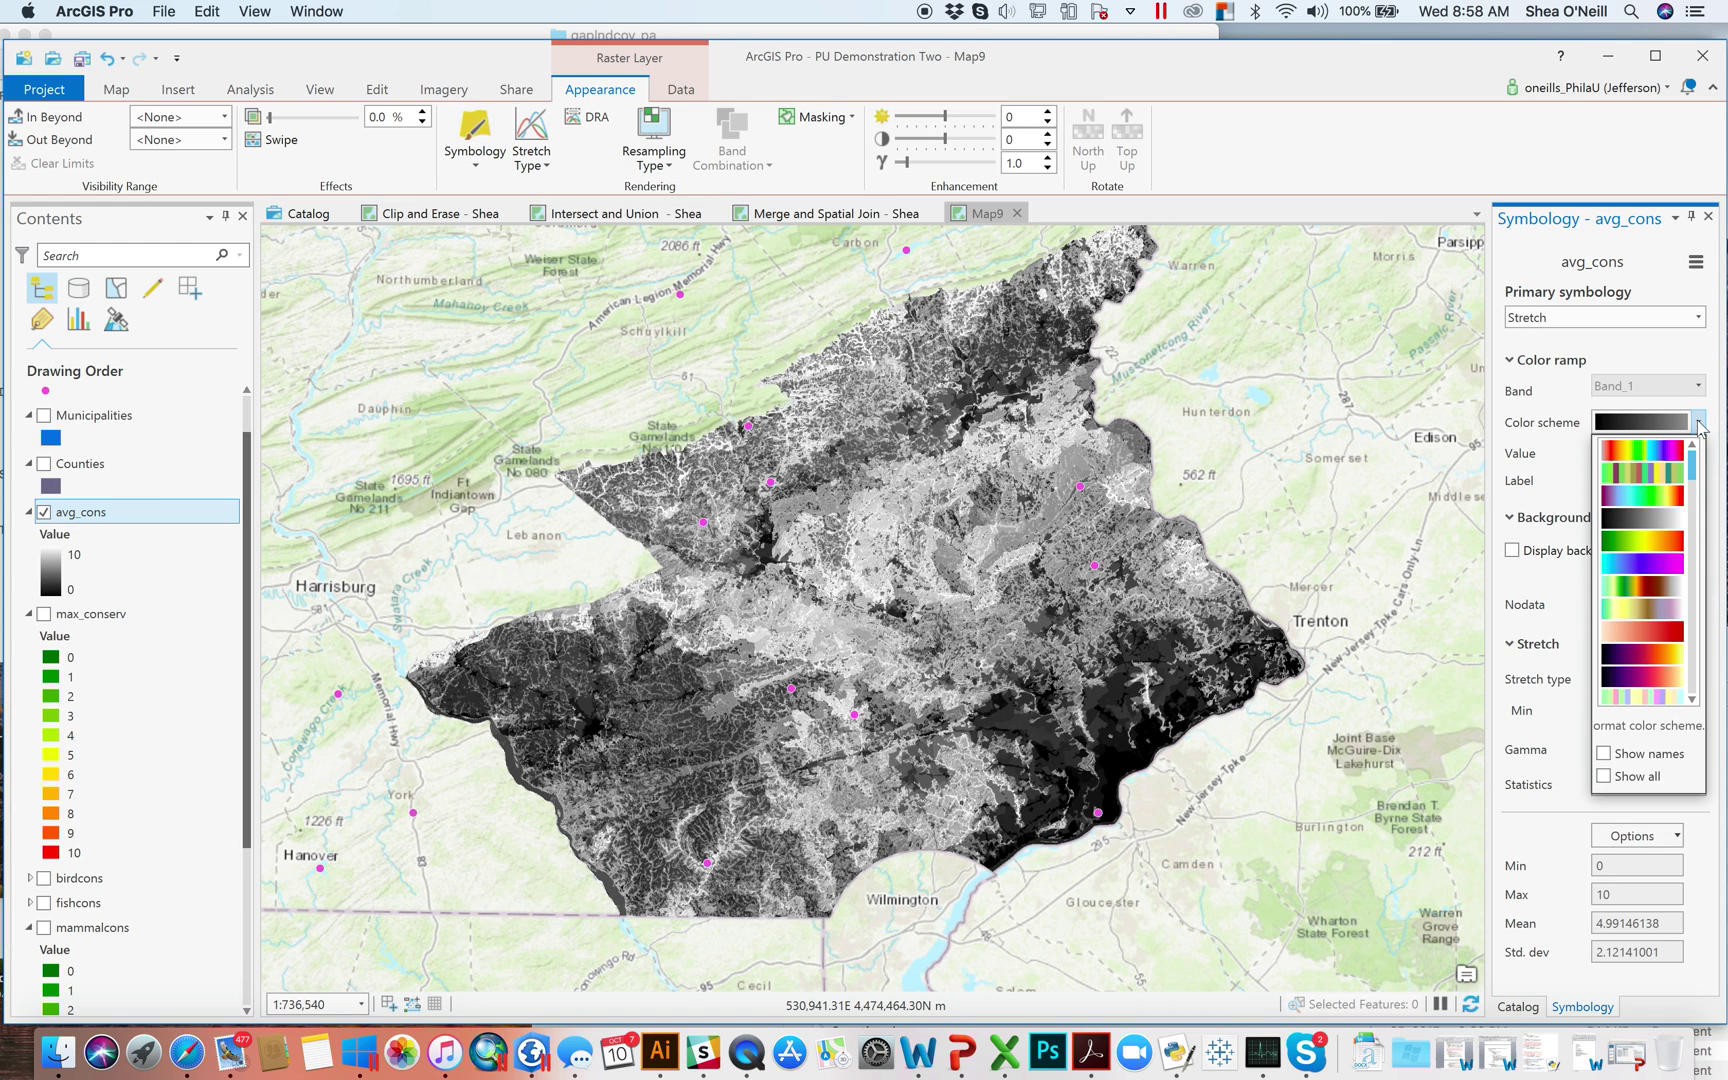
pyautogui.click(1645, 540)
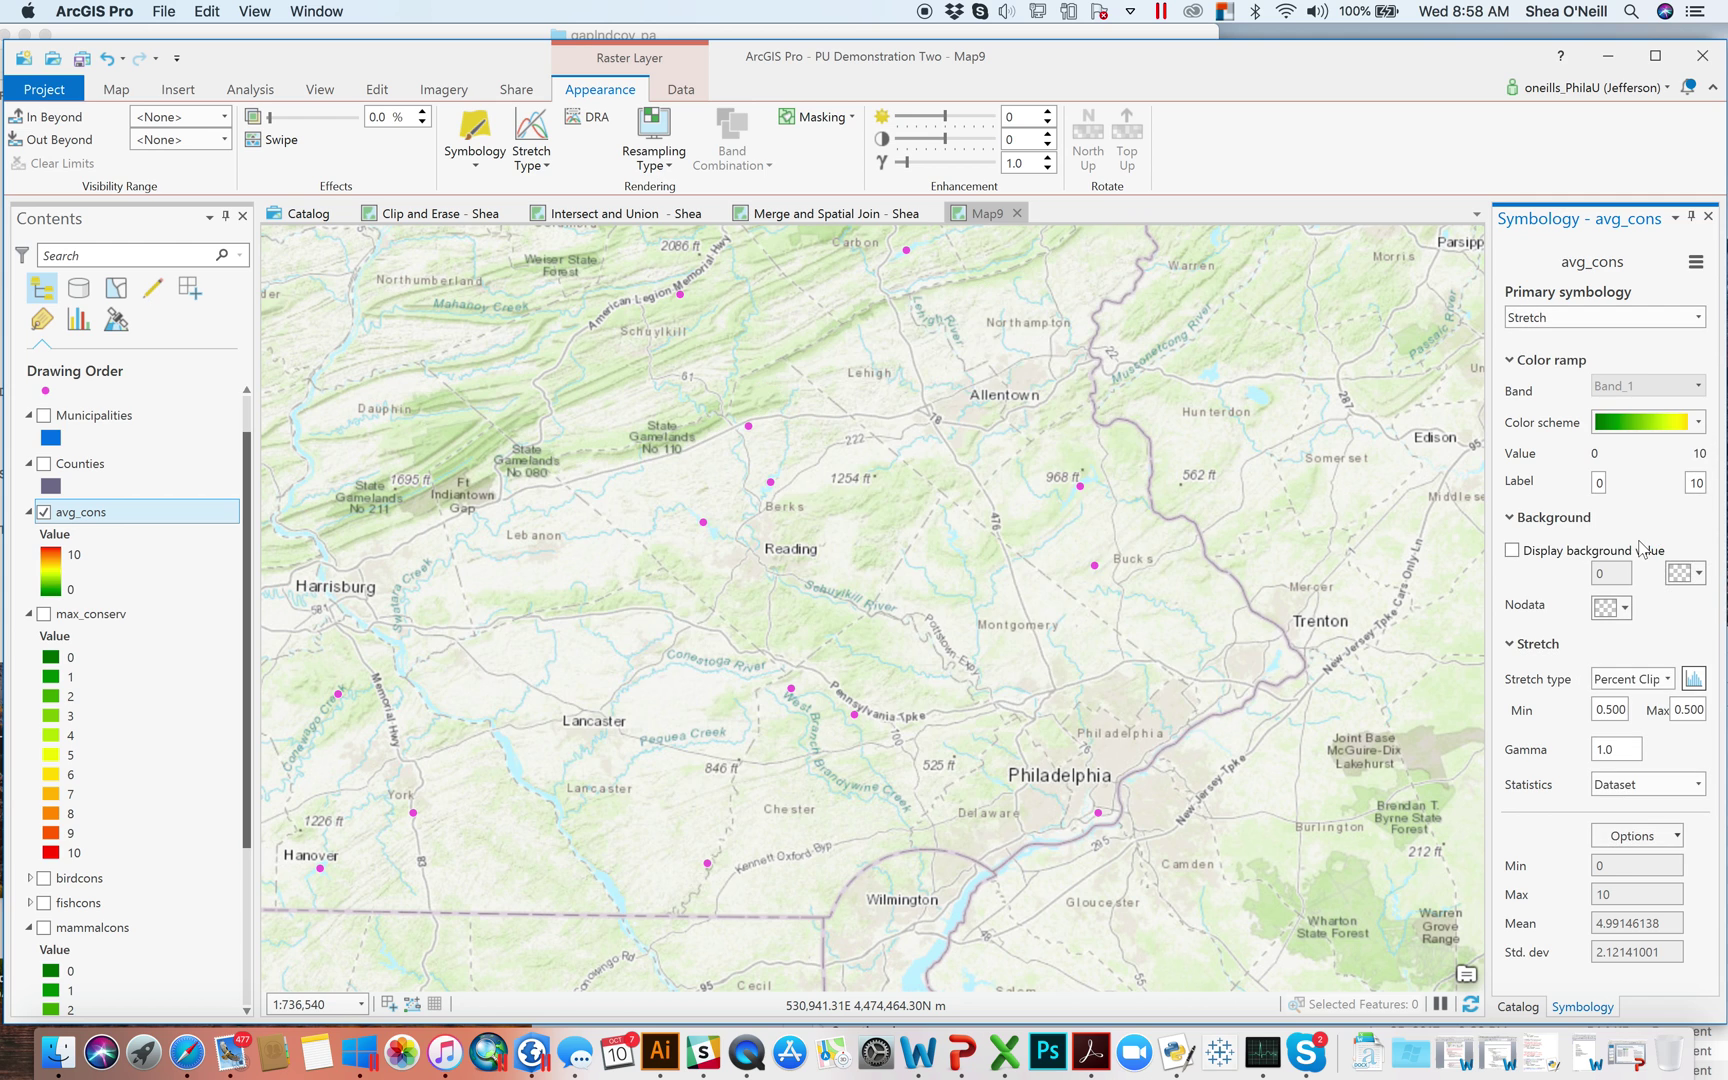
pyautogui.click(1668, 680)
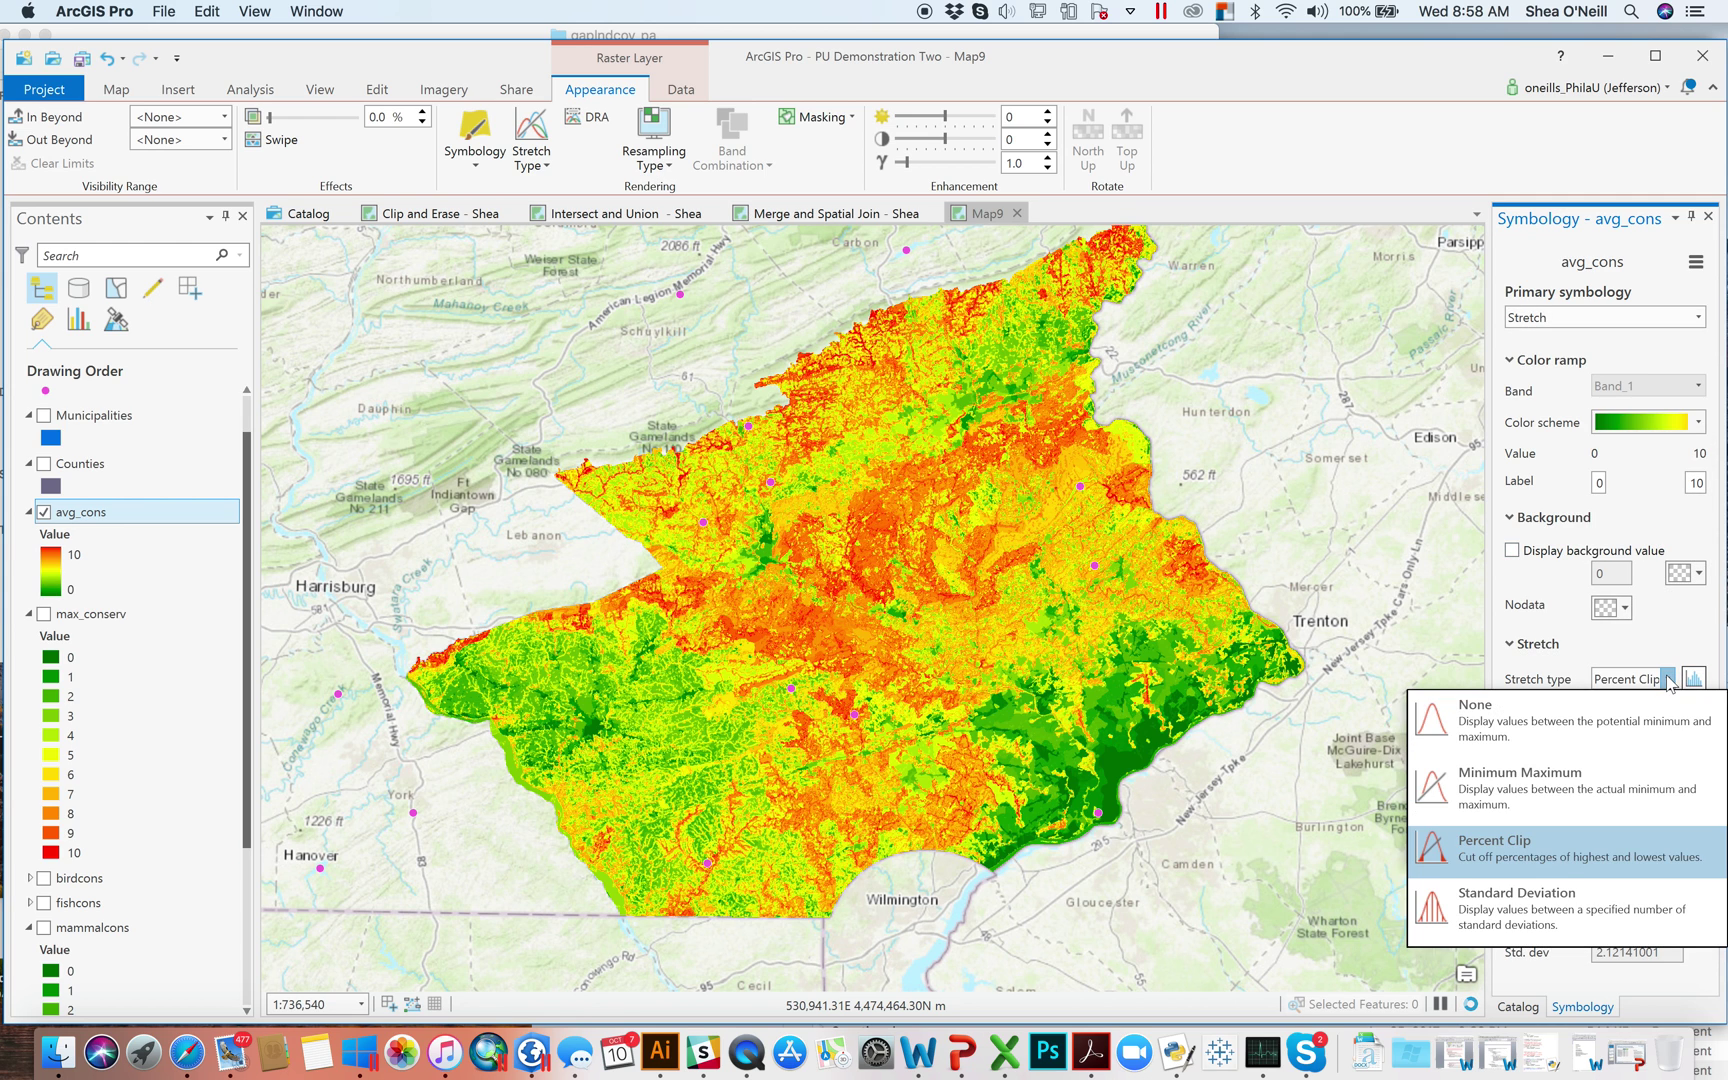
pyautogui.click(1544, 782)
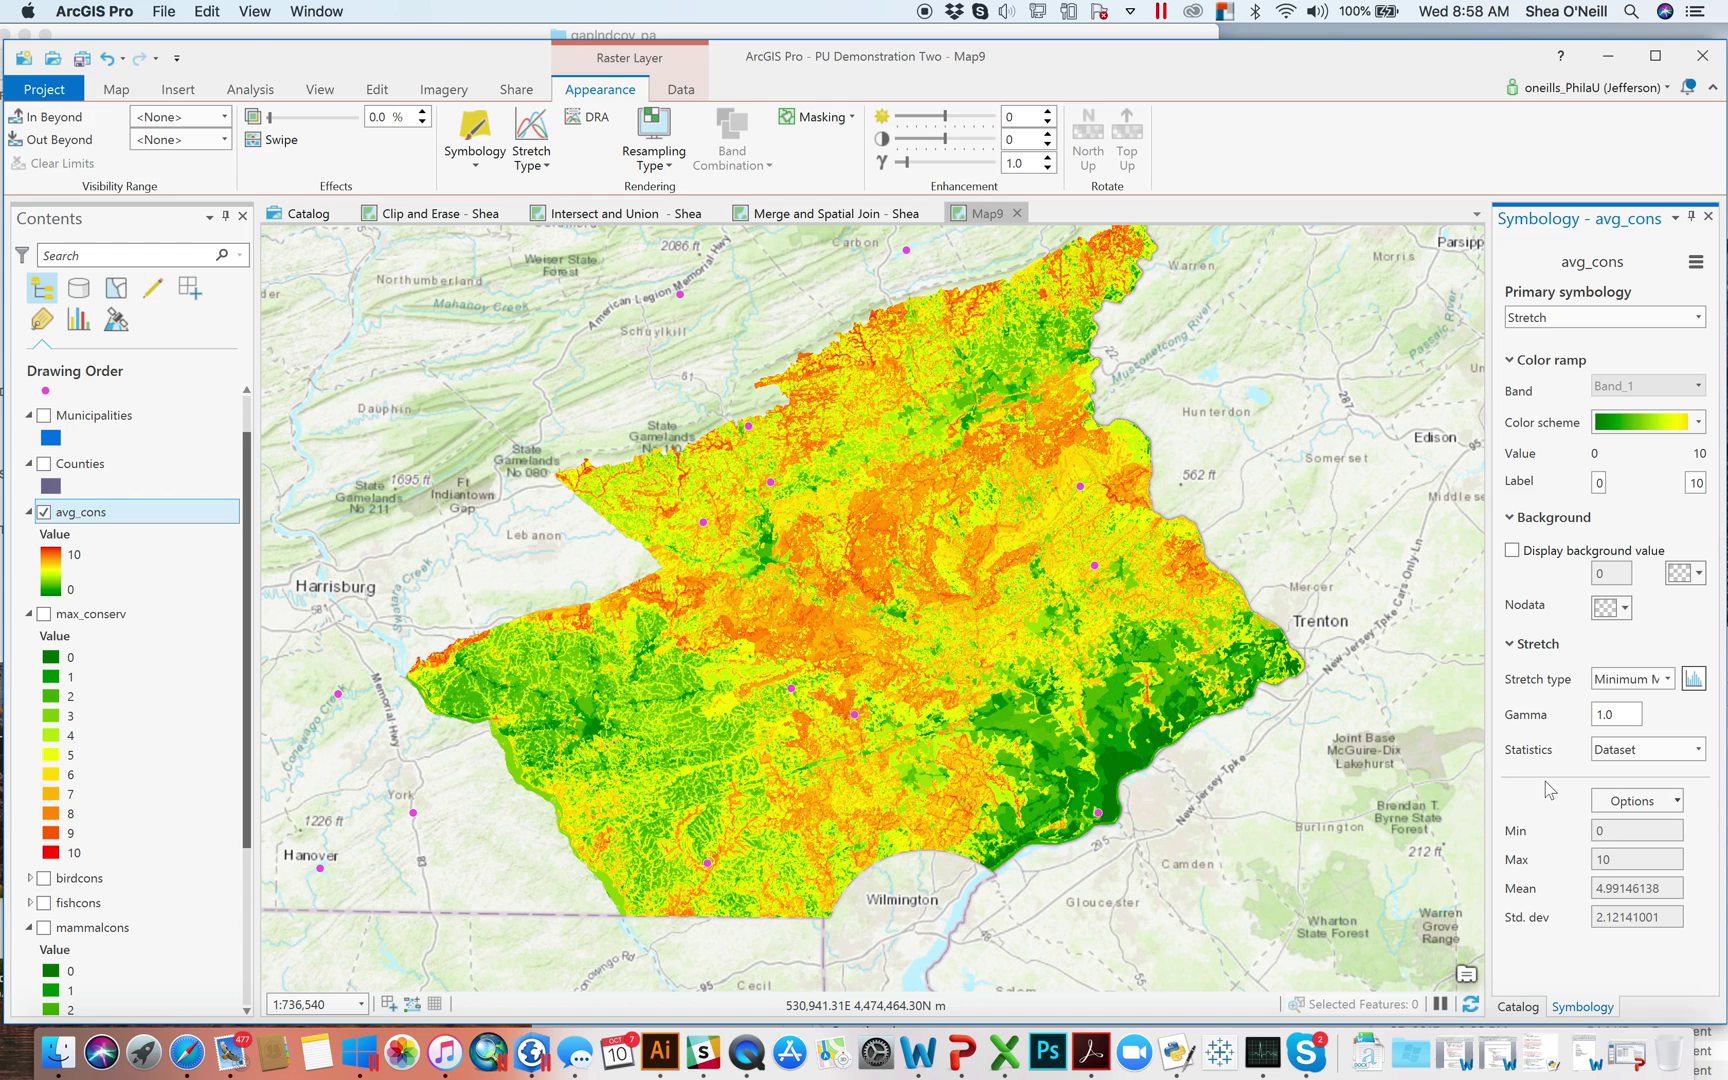
# Step: Identify the avg_cons pixel value of a cell southeast of Reading, close its pop-up, and collapse the max_conserv and mammalcons legends
pyautogui.click(29, 614)
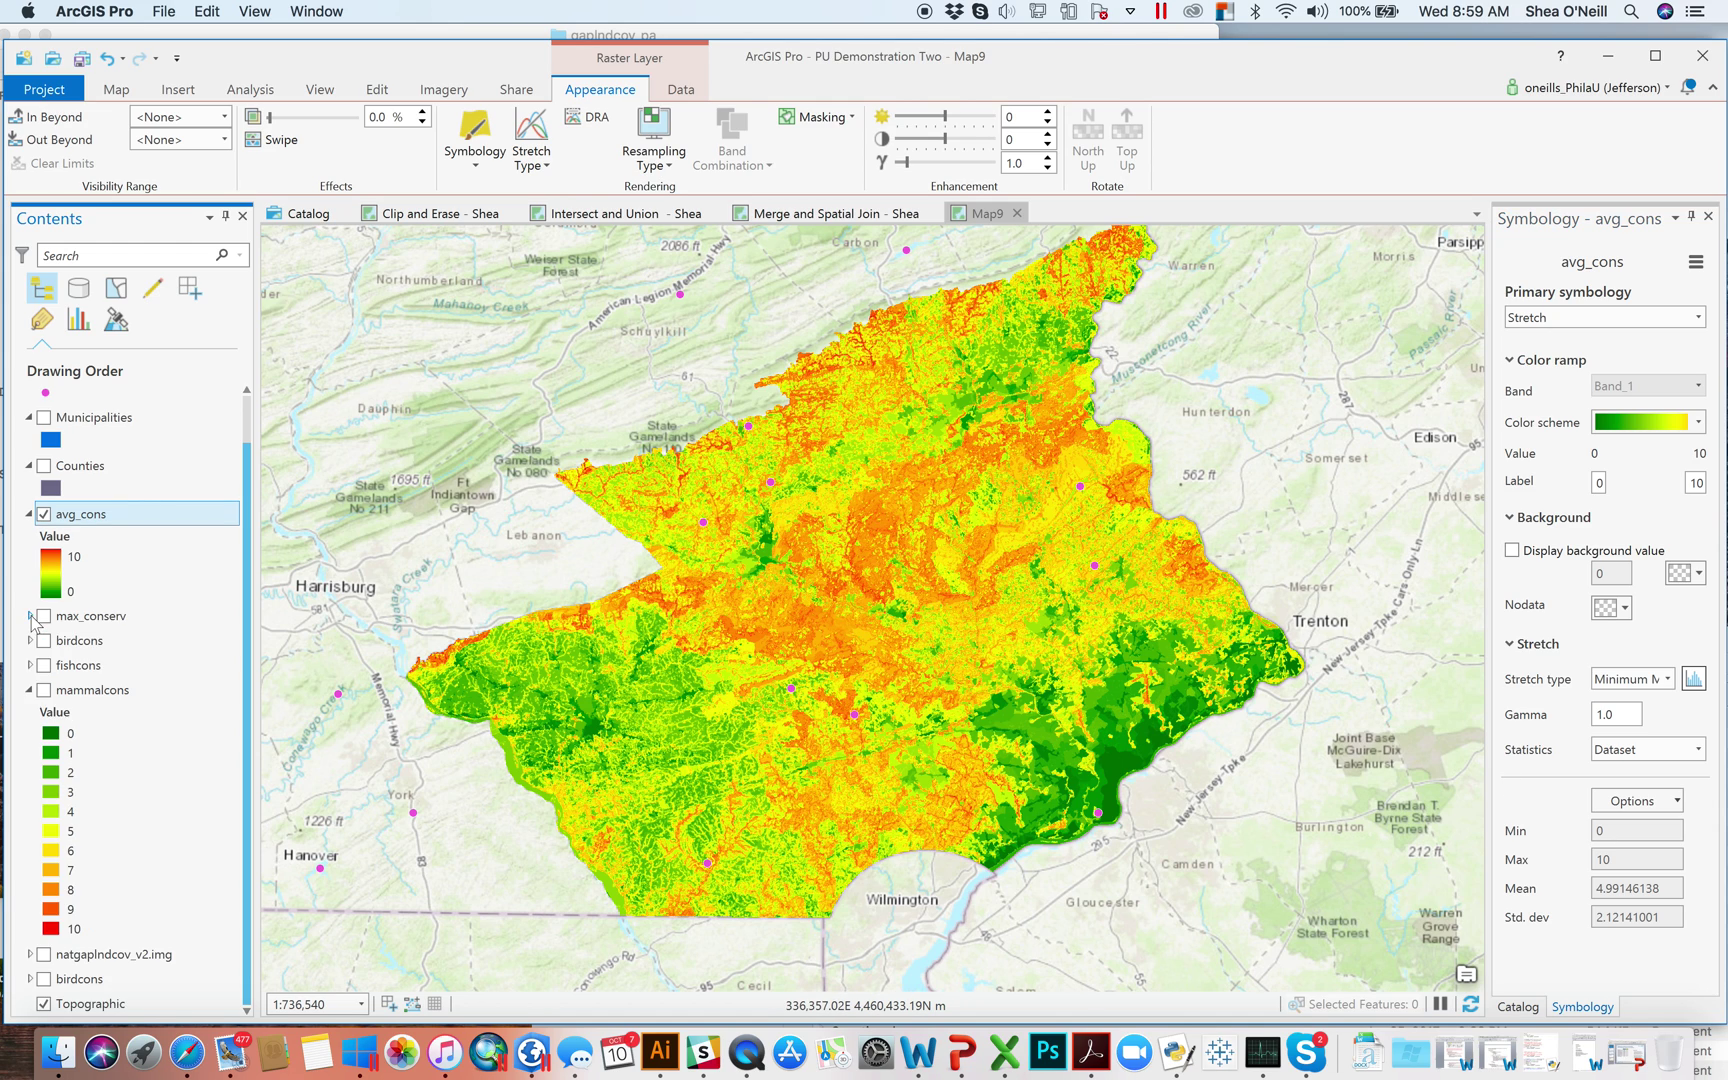
pyautogui.click(876, 604)
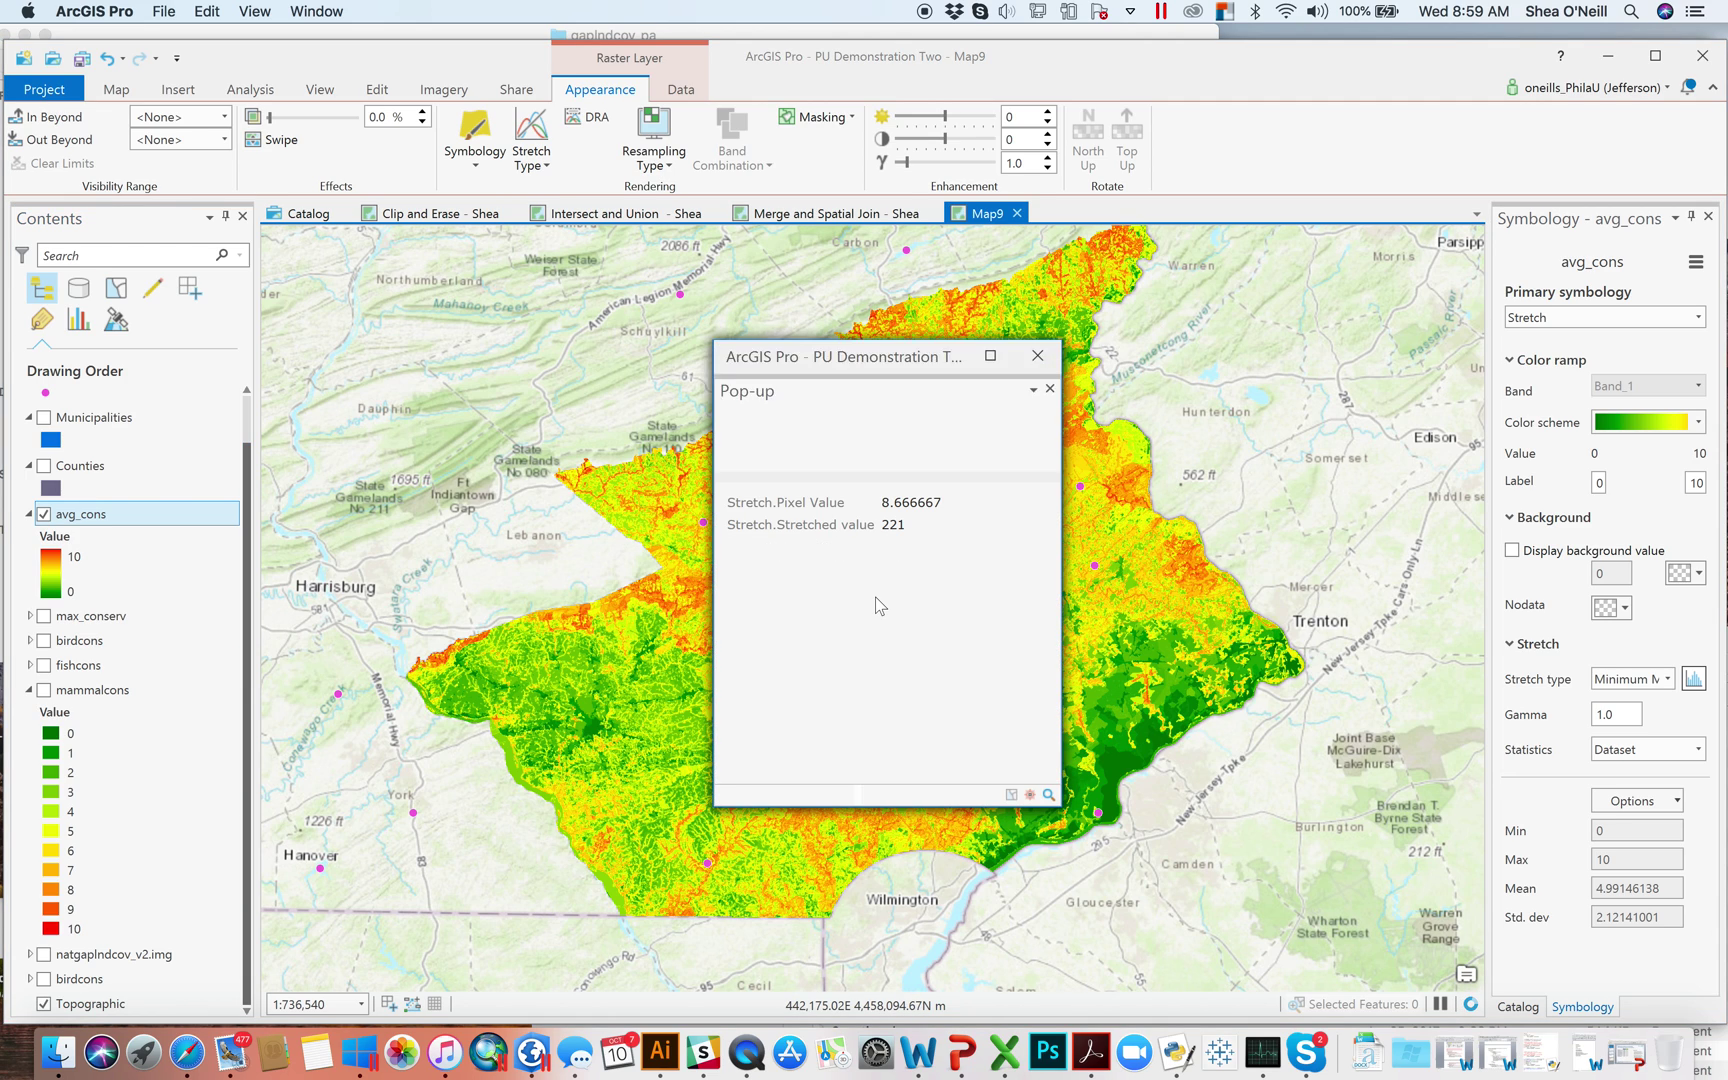
pyautogui.click(1050, 354)
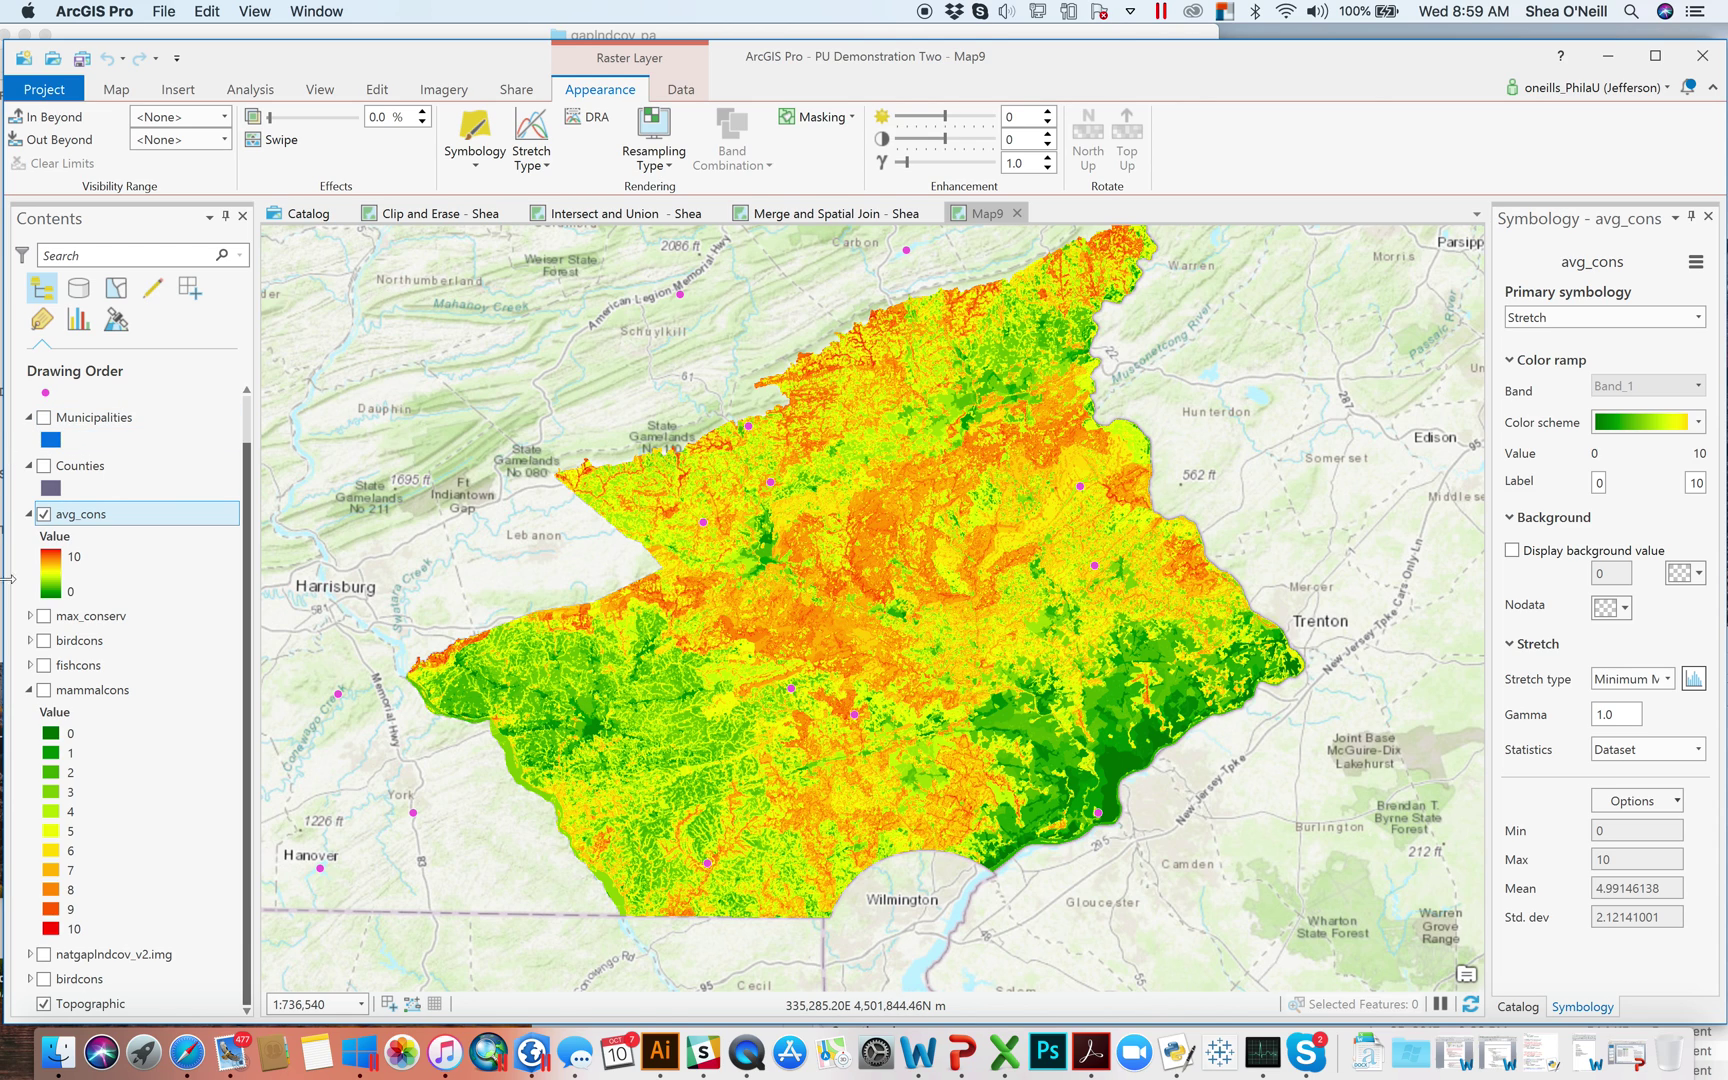
pyautogui.click(29, 690)
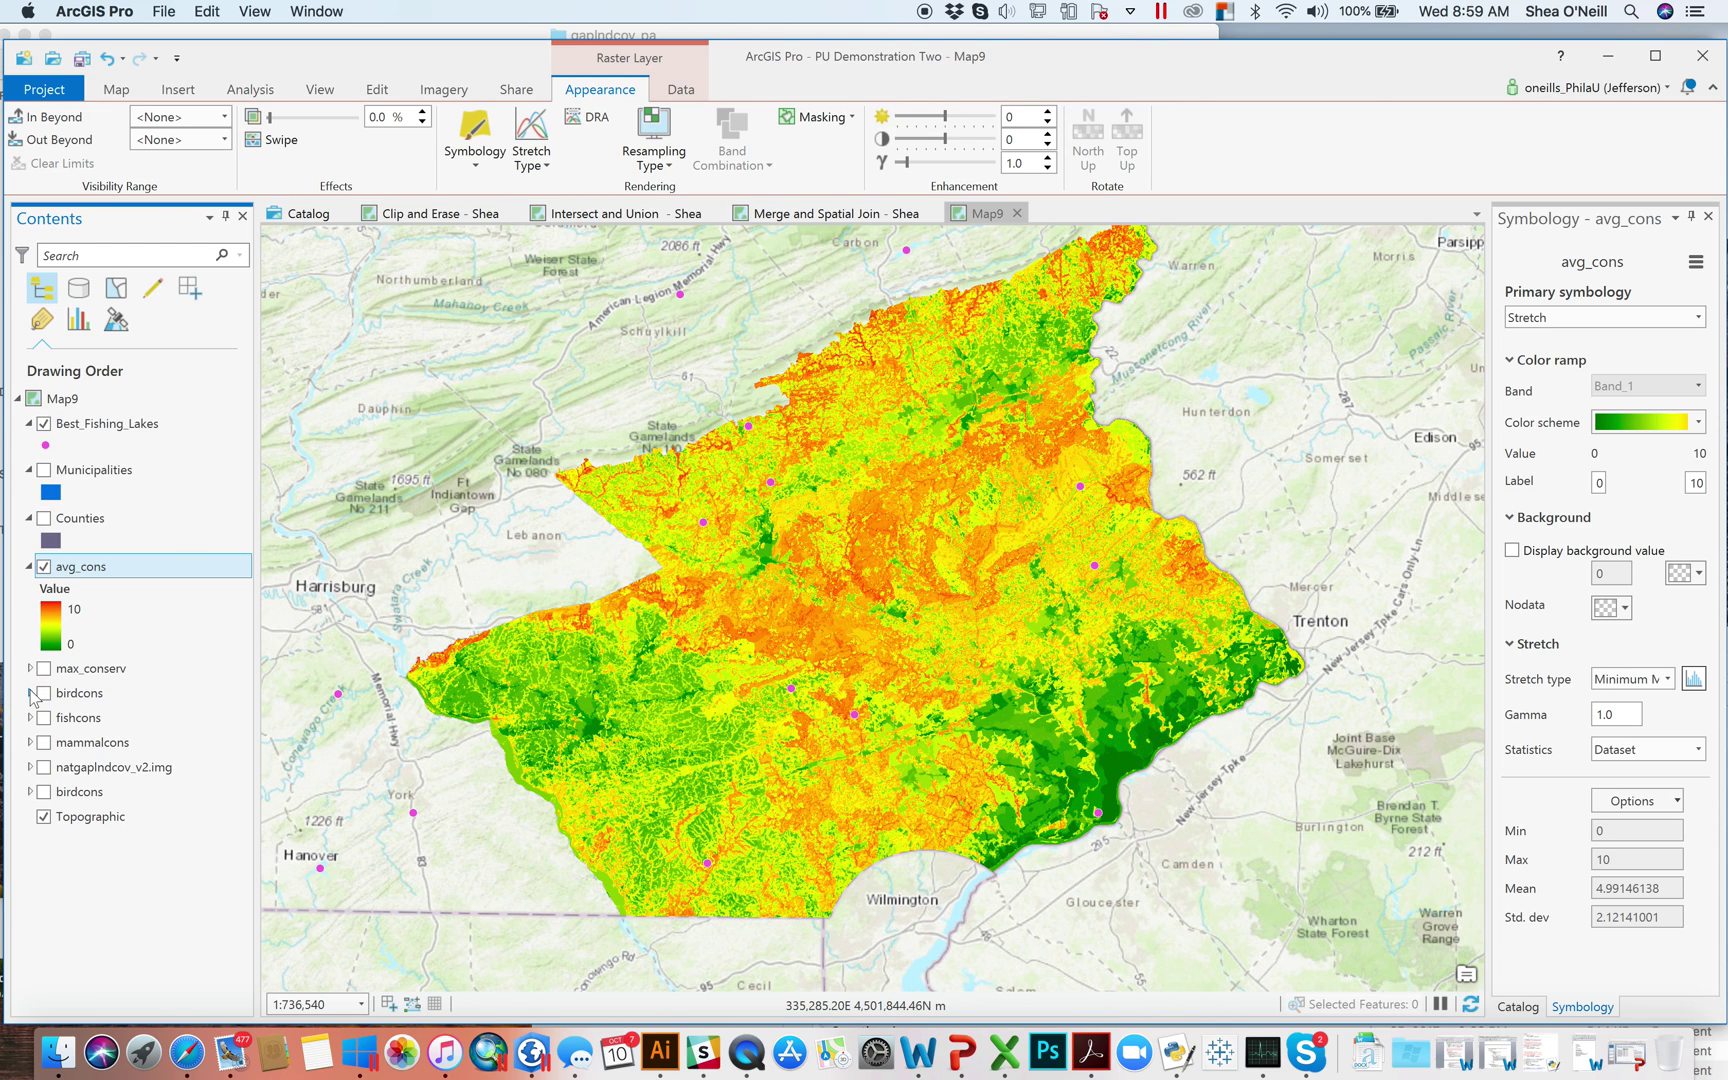